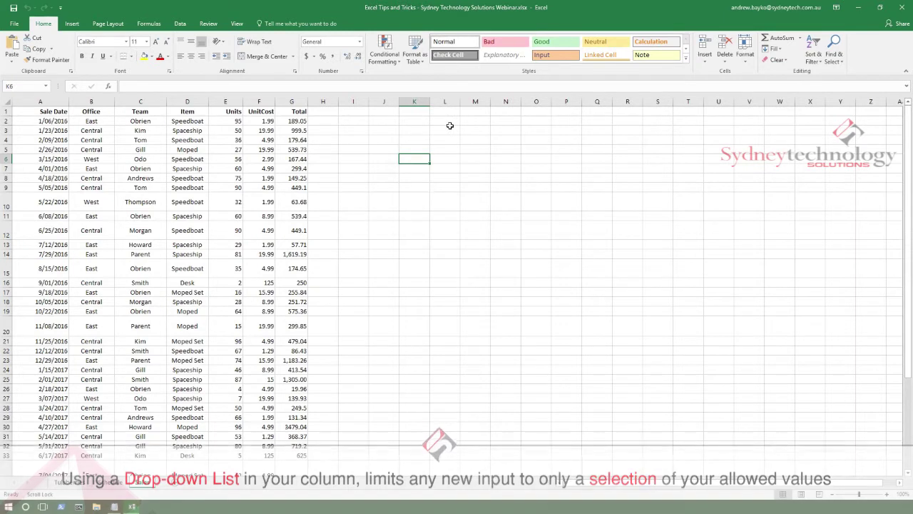
# Enter the heading Office in L2 with the allowed values East, Central and West below it in L3:L5.
pyautogui.click(450, 124)
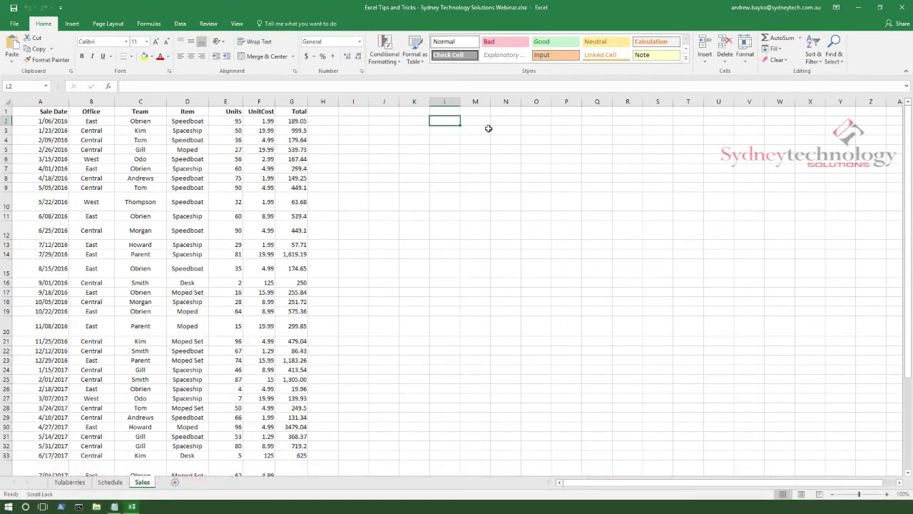
pyautogui.write('Office')
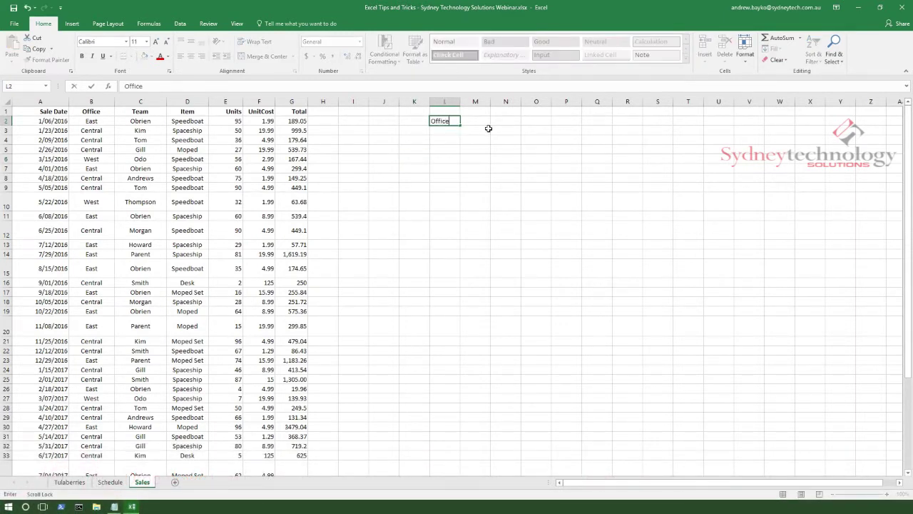
pyautogui.press('Return')
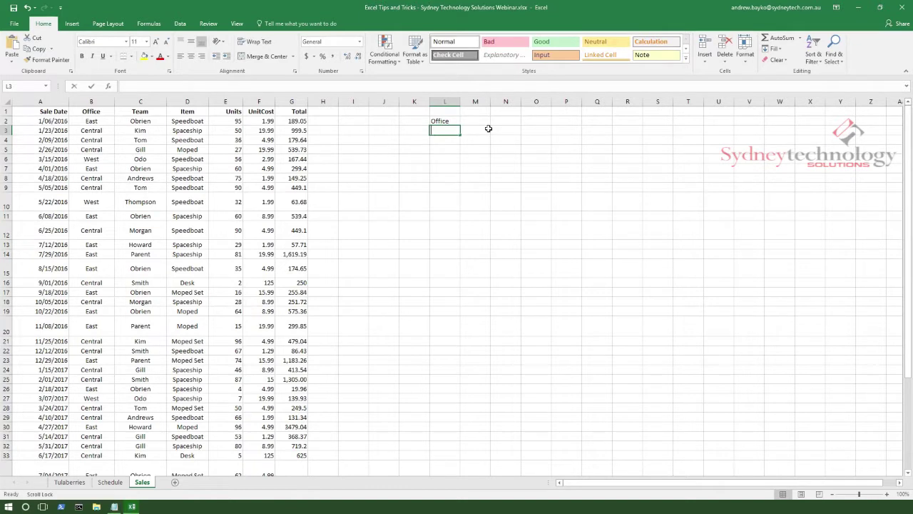
pyautogui.write('East')
pyautogui.press('Return')
pyautogui.write('Central')
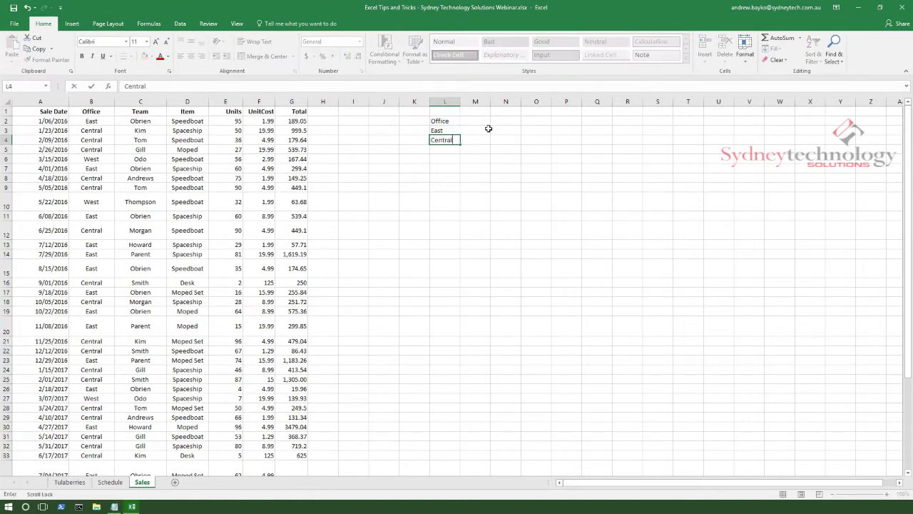
pyautogui.press('Return')
pyautogui.write('West')
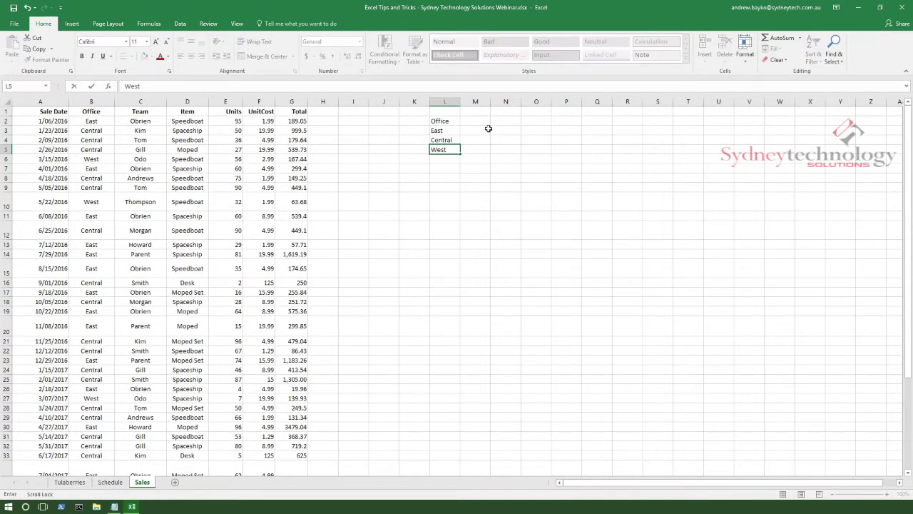
pyautogui.press('Return')
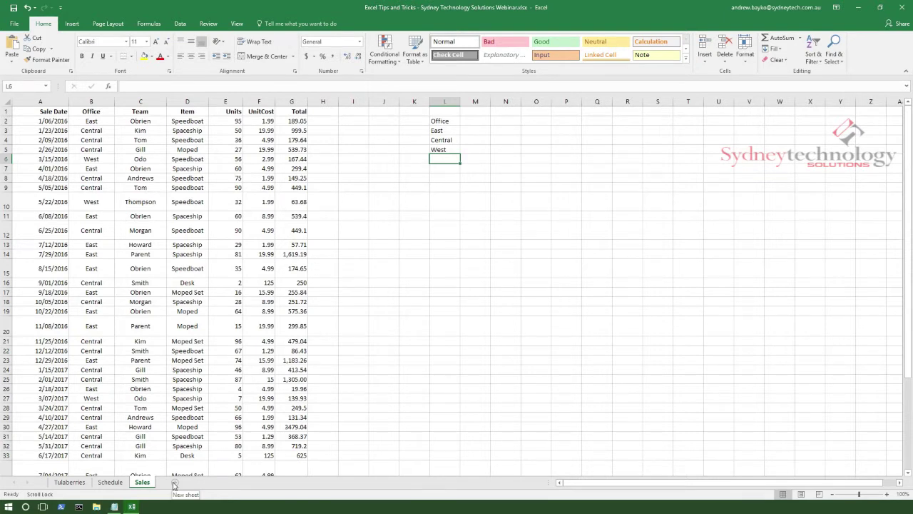
pyautogui.click(390, 208)
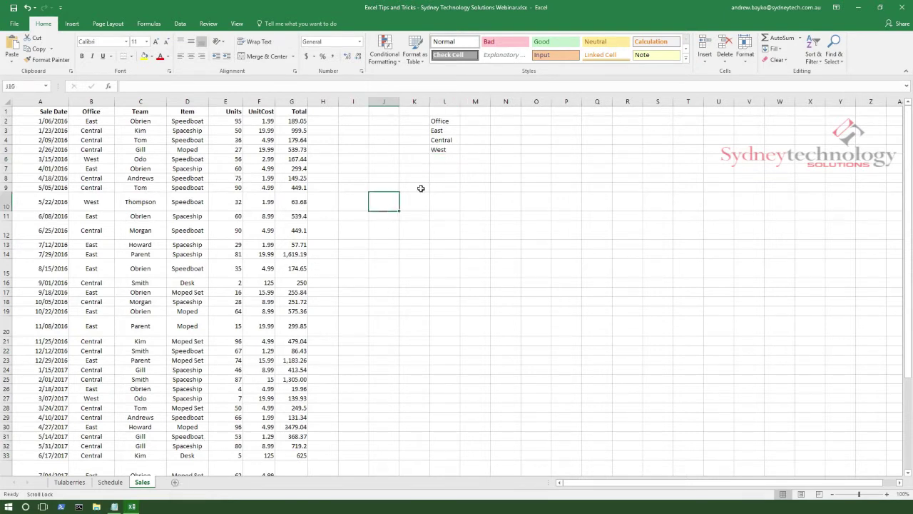
pyautogui.moveTo(443, 132); pyautogui.dragTo(451, 156)
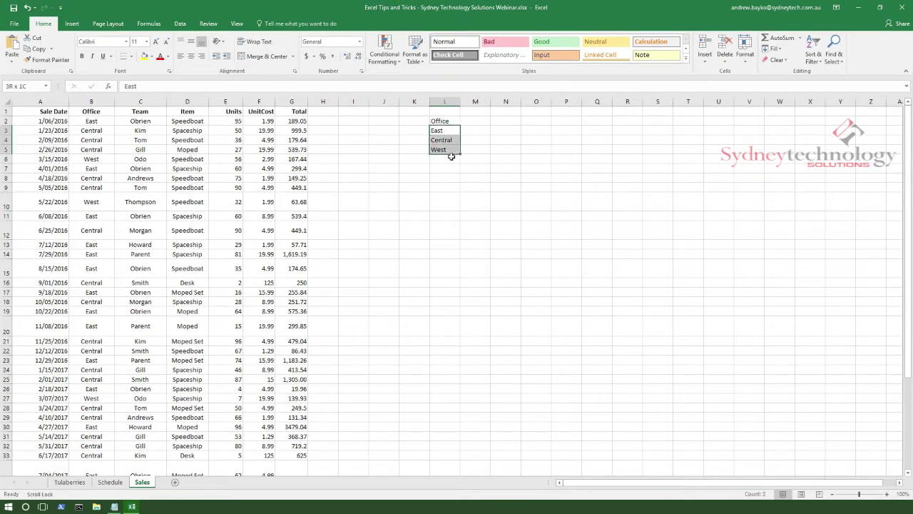
pyautogui.click(418, 201)
# Set up data validation for the Office column from B2 down to the sheet's last row, allowing a List.
pyautogui.click(102, 124)
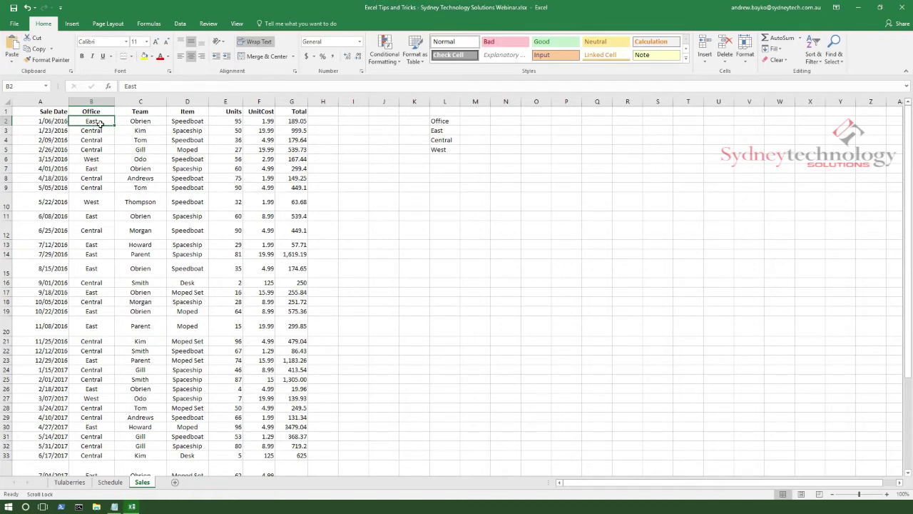
pyautogui.hotkey('ctrl', 'shift', 'Down')
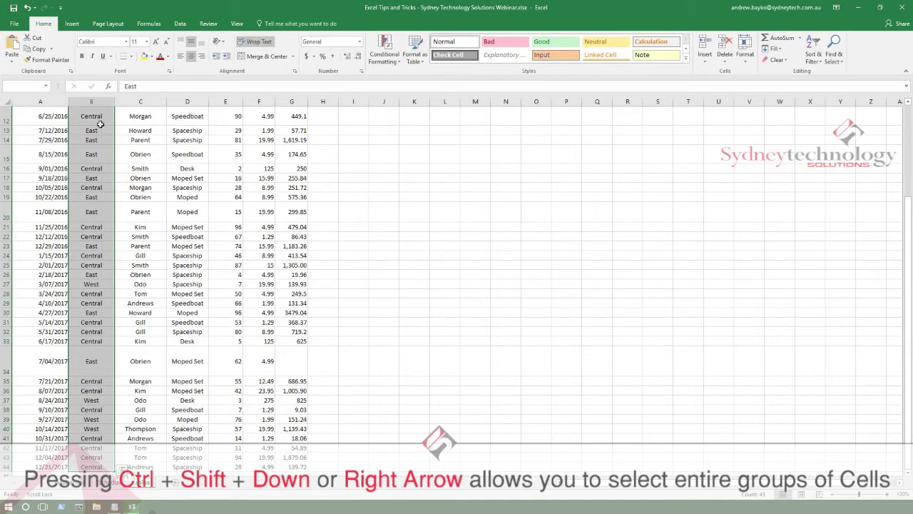
pyautogui.hotkey('ctrl', 'shift', 'Down')
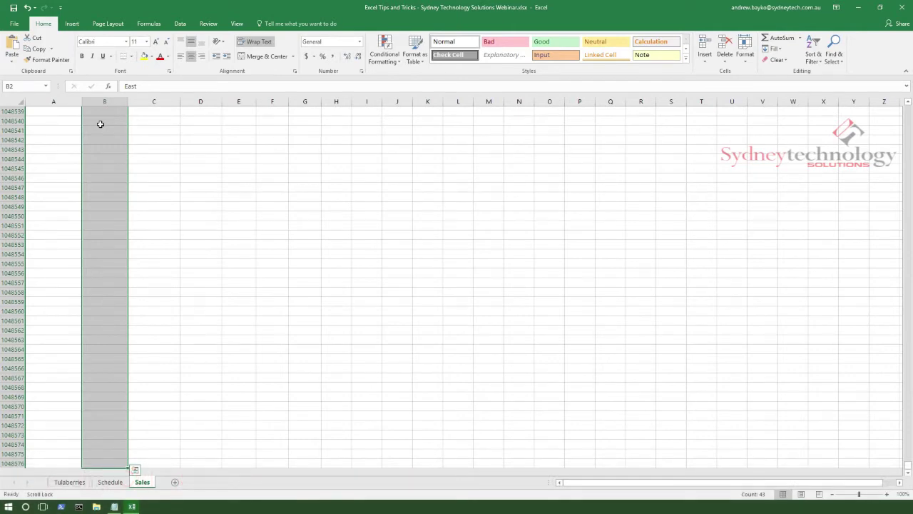
pyautogui.click(180, 24)
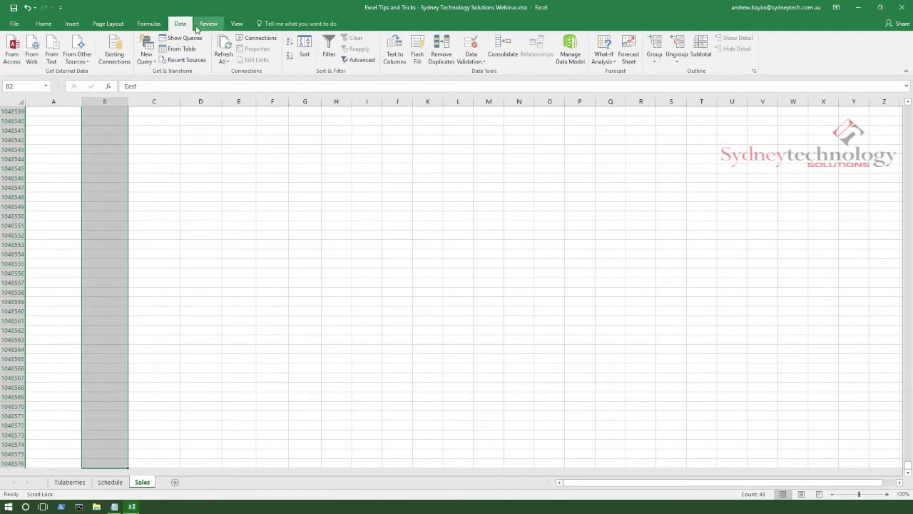
pyautogui.click(477, 62)
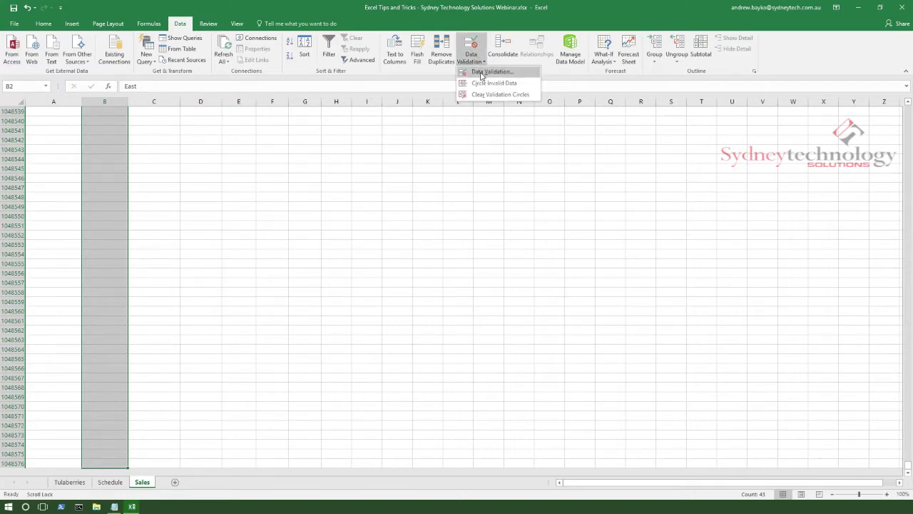
pyautogui.click(482, 73)
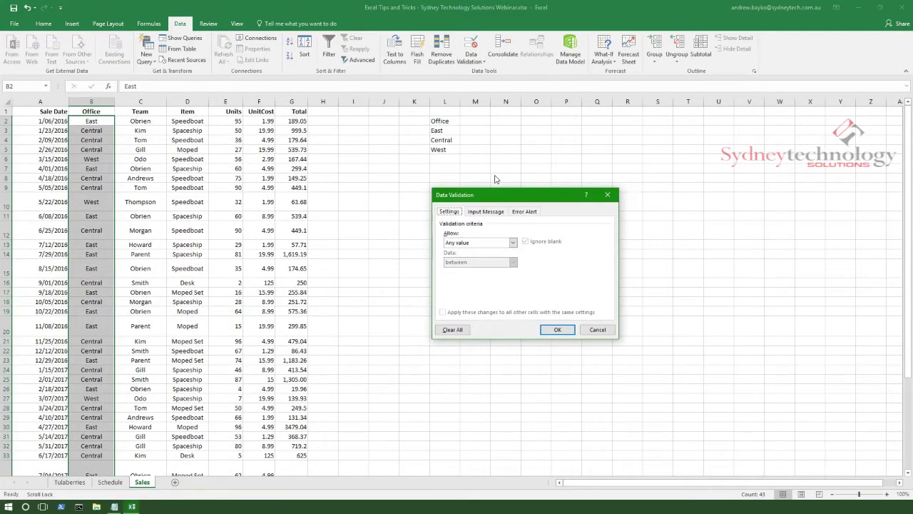
pyautogui.click(491, 246)
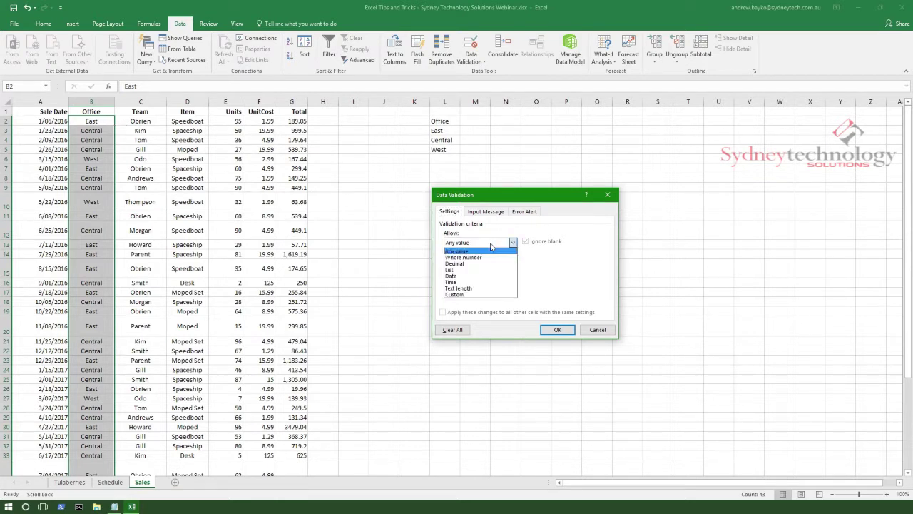
pyautogui.click(449, 270)
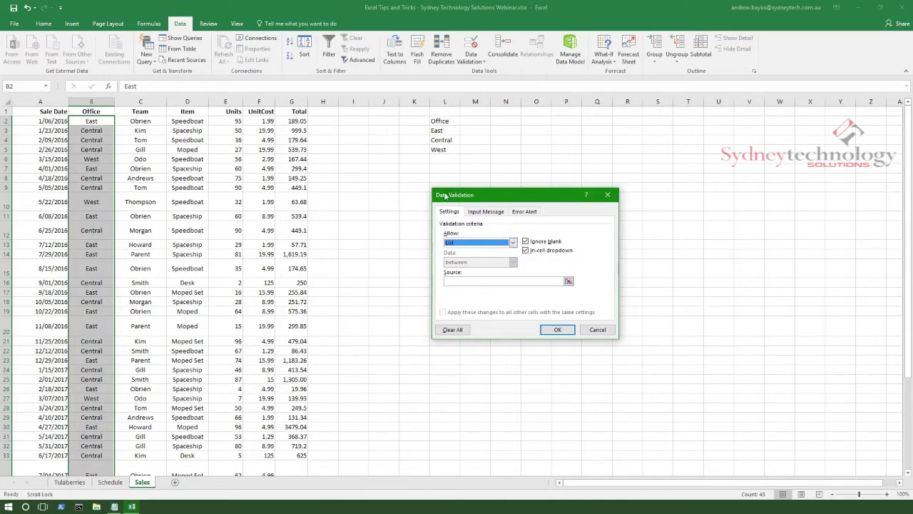
# Use cells L3:L5 as the source of the validation list and apply the rule.
pyautogui.click(568, 282)
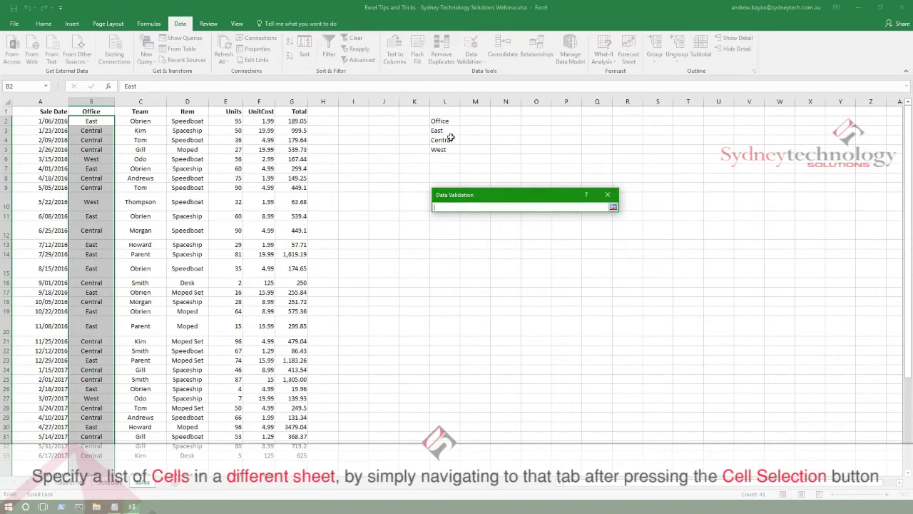
pyautogui.moveTo(447, 131); pyautogui.dragTo(451, 152)
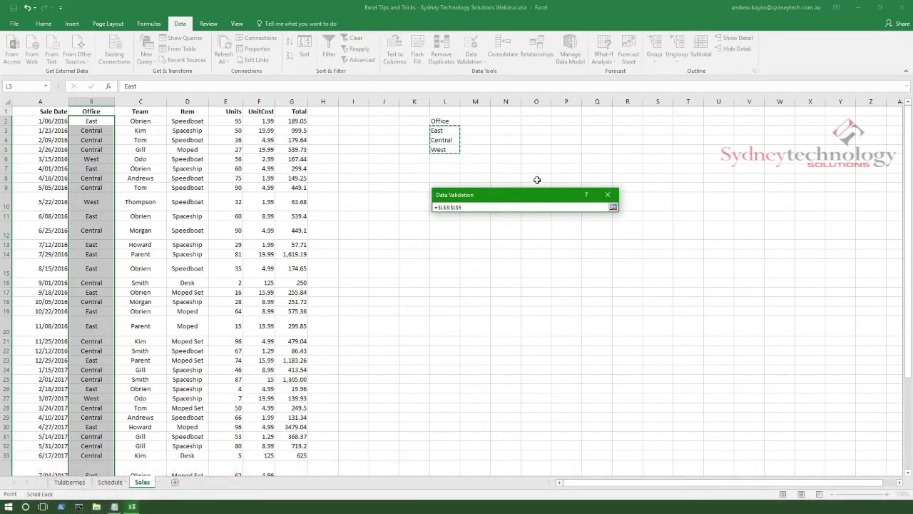
pyautogui.click(612, 207)
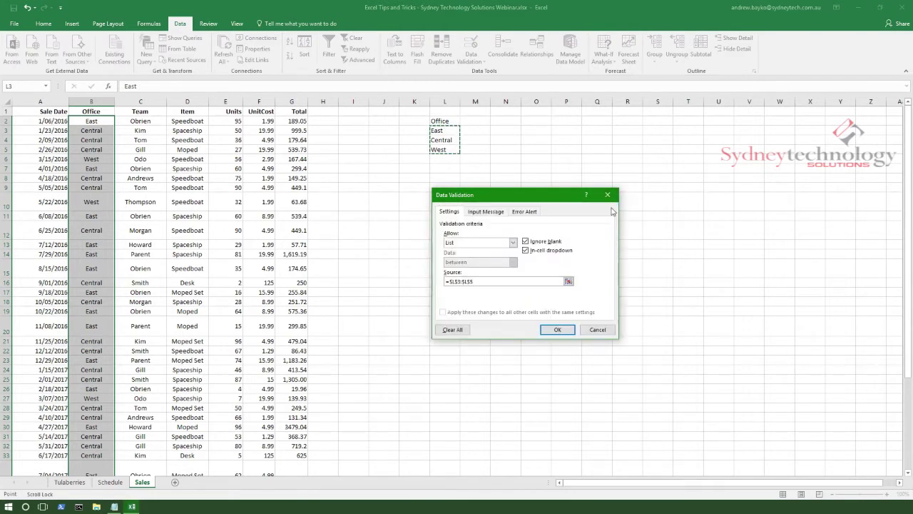
pyautogui.click(556, 331)
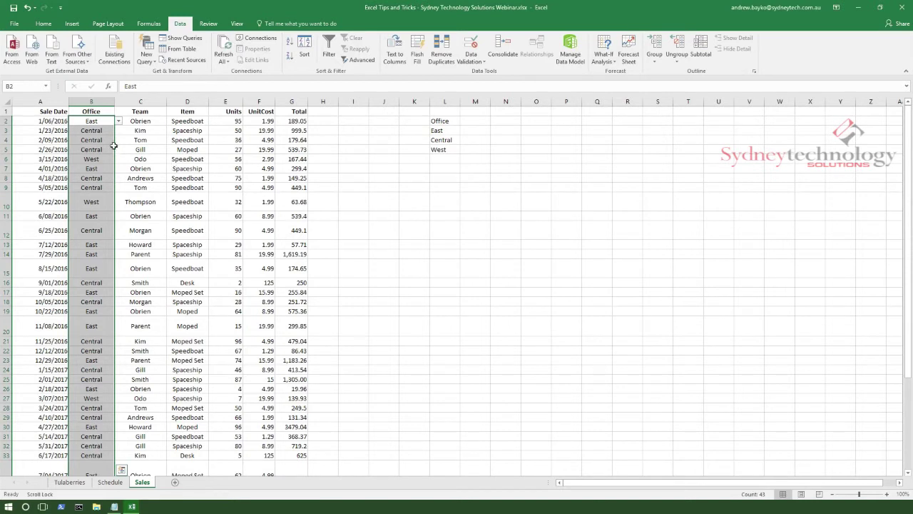
# Choose Central for B2, East for B3 and East for B6 from the in-cell office lists.
pyautogui.click(118, 122)
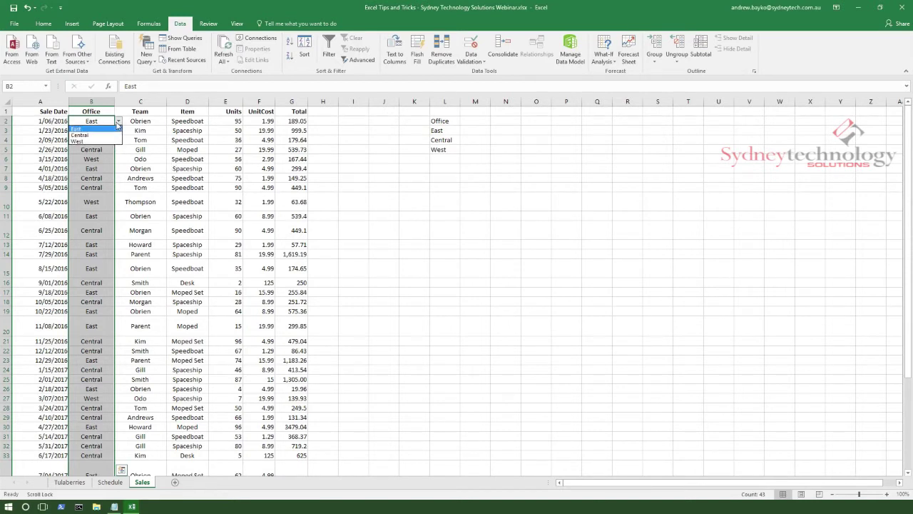
pyautogui.click(105, 135)
pyautogui.click(121, 131)
pyautogui.click(111, 132)
pyautogui.click(118, 130)
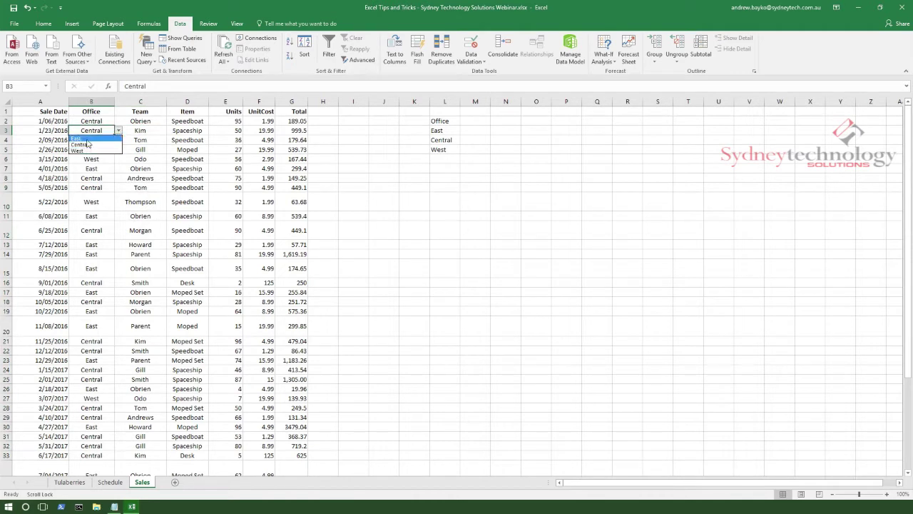
pyautogui.click(84, 138)
pyautogui.click(105, 158)
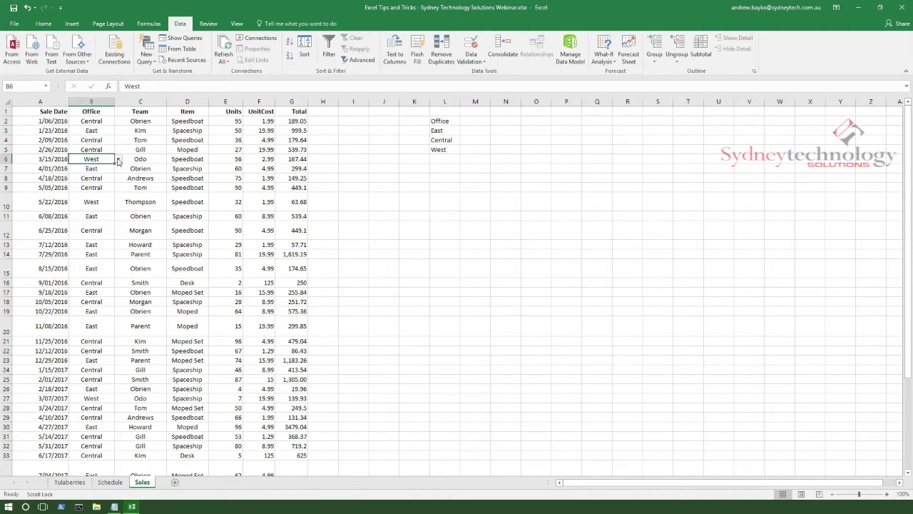
pyautogui.click(118, 159)
pyautogui.click(94, 168)
# Test the Office validation by entering the invalid text "asdasd" in B8, and cancel the entry.
pyautogui.click(89, 180)
pyautogui.write('as')
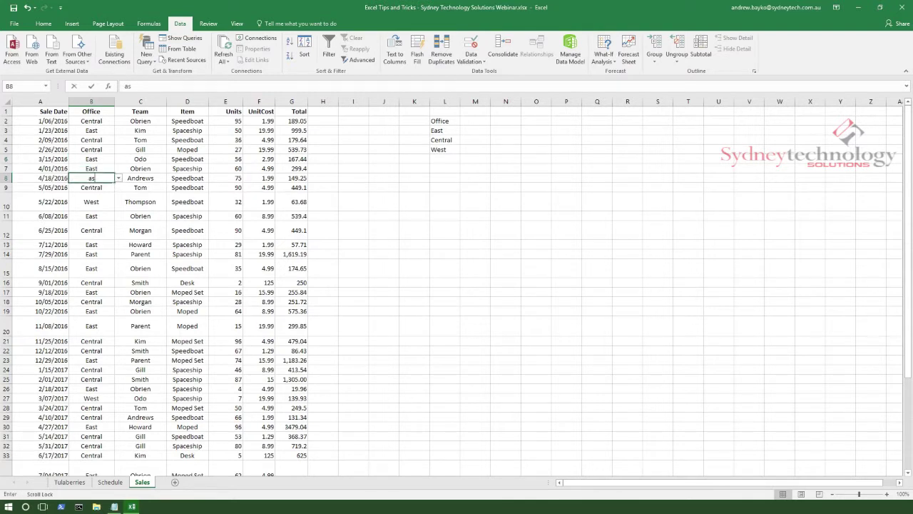
pyautogui.write('dasd')
pyautogui.click(98, 208)
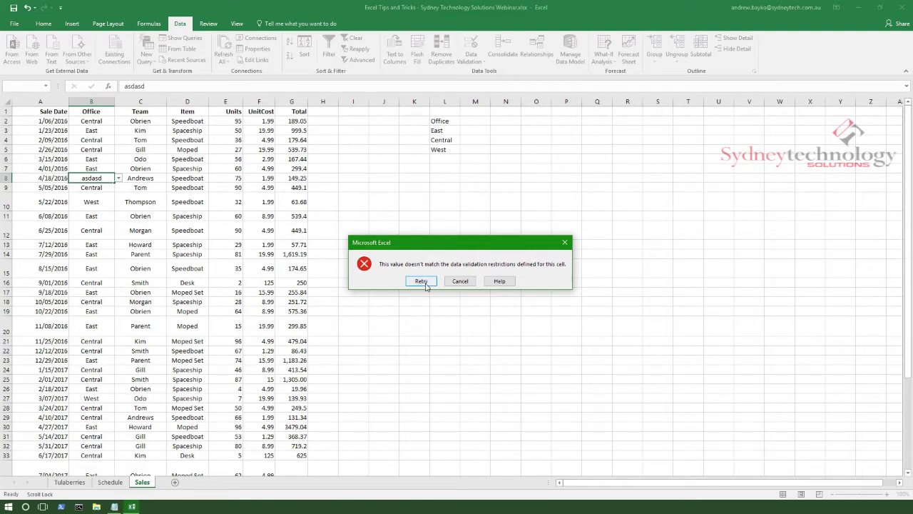
pyautogui.click(465, 281)
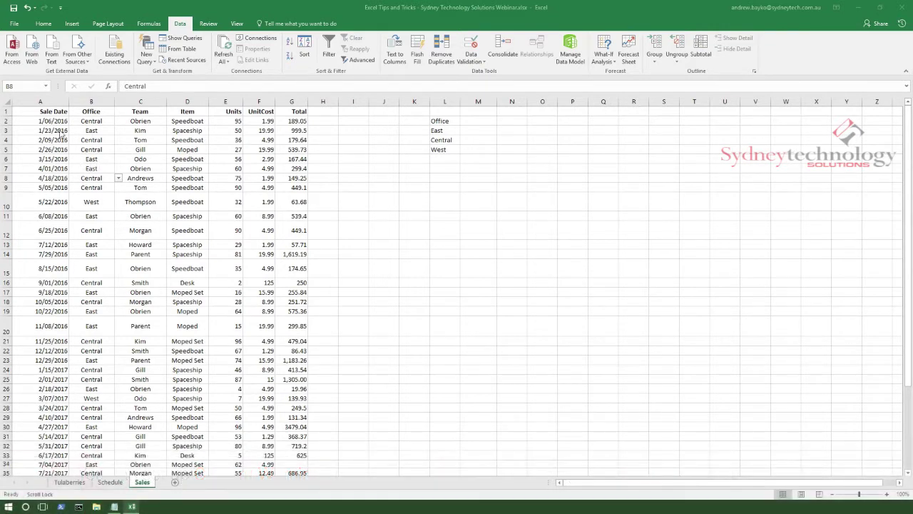
# Set the data validation of cell A3 in the Sale Date column to allow a Date greater than a start date.
pyautogui.click(59, 133)
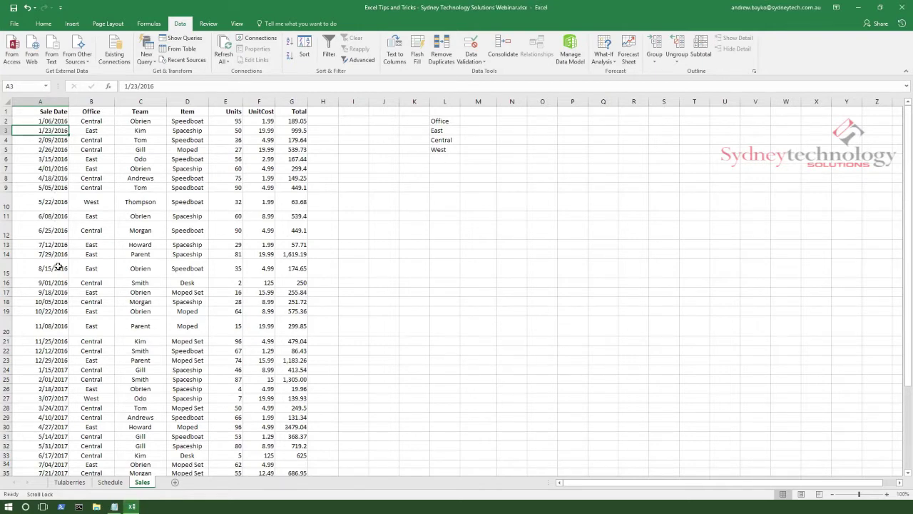
pyautogui.scroll(-2, 58, 268)
pyautogui.scroll(2, 59, 276)
pyautogui.click(480, 62)
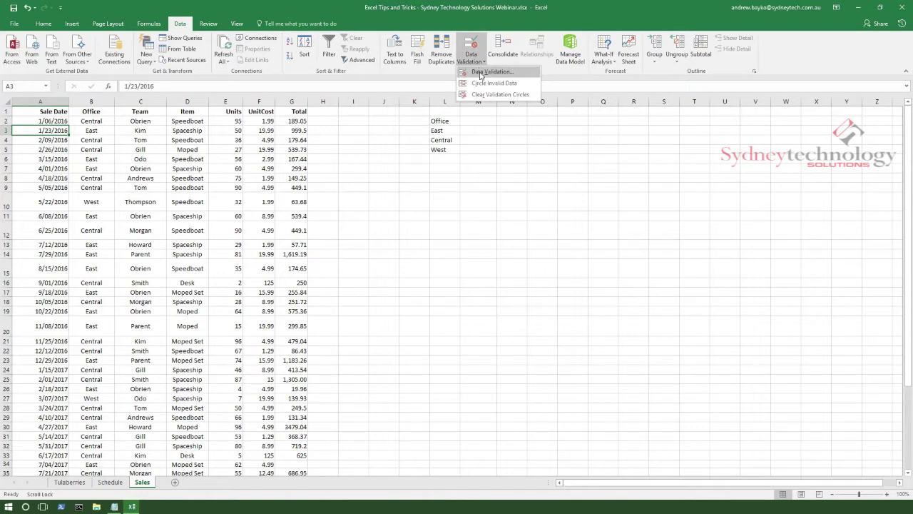
pyautogui.click(481, 73)
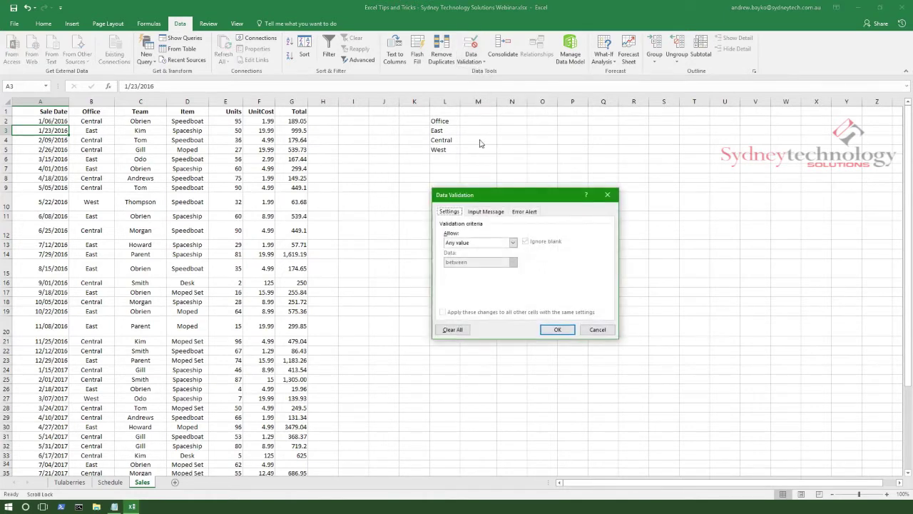
pyautogui.click(482, 245)
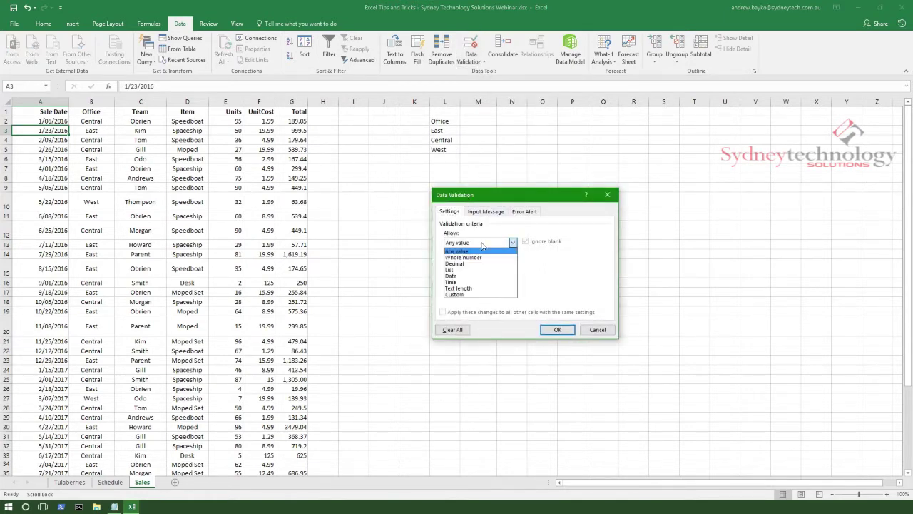
pyautogui.click(459, 276)
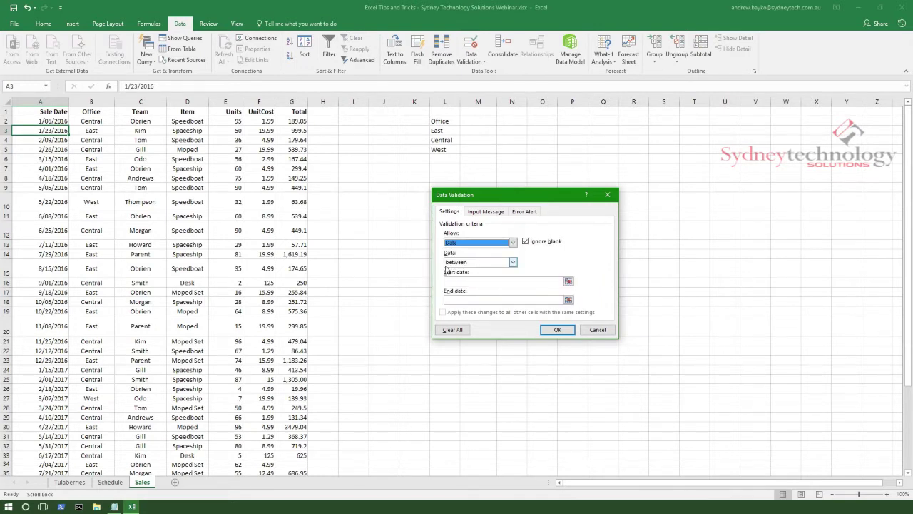
pyautogui.click(467, 264)
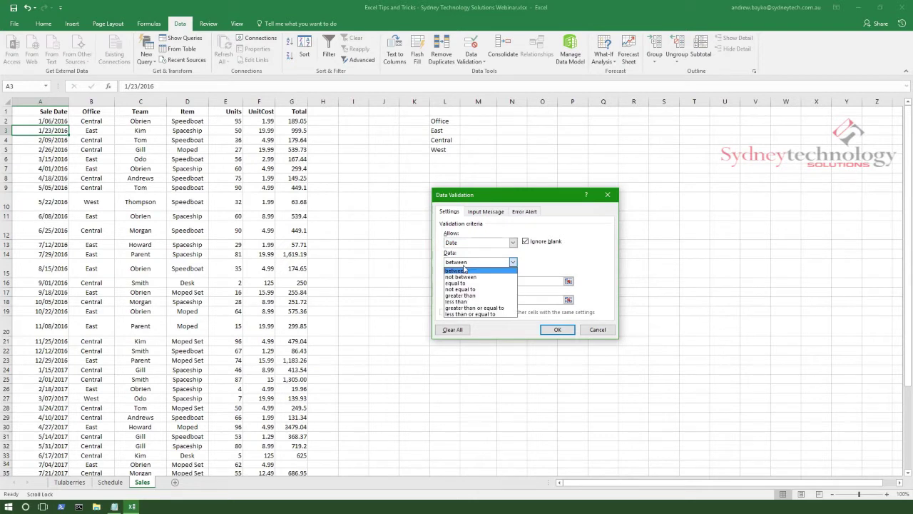
pyautogui.click(458, 296)
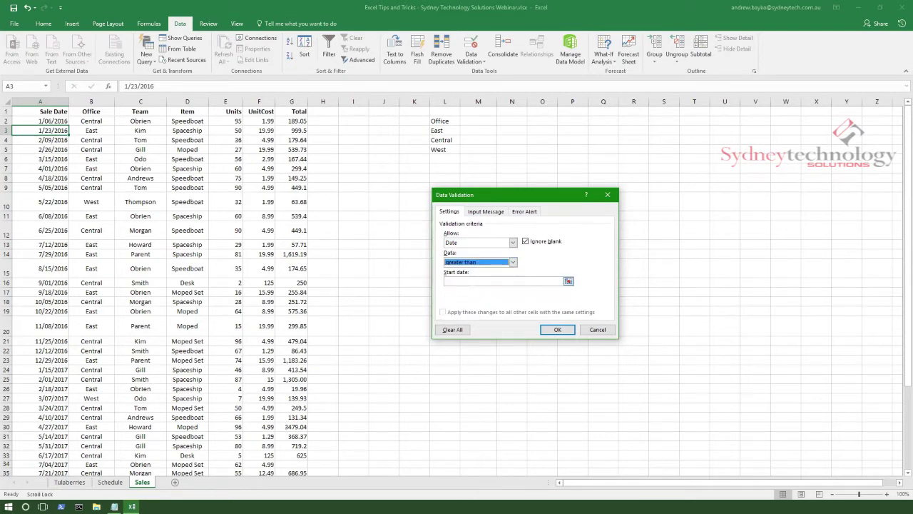
# Reference the preceding sale date in cell A2 as the rule's start date.
pyautogui.click(569, 282)
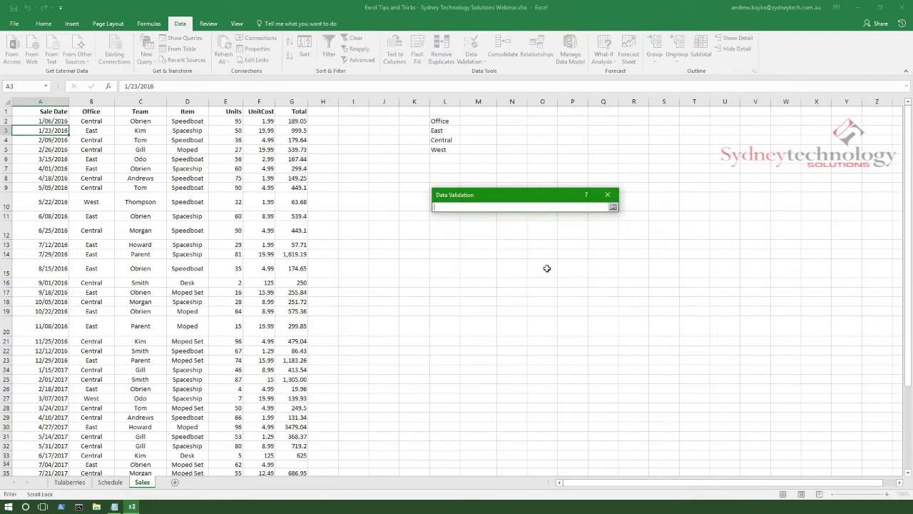
pyautogui.click(55, 123)
pyautogui.click(613, 208)
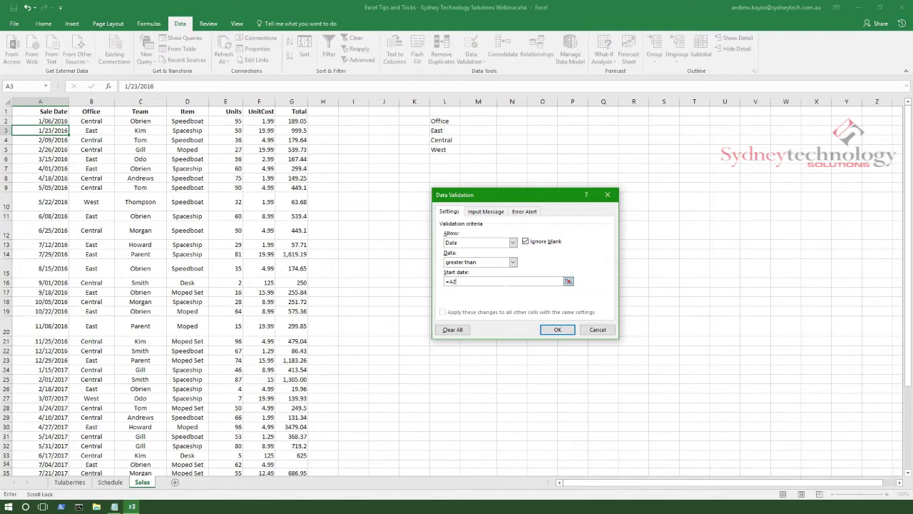
# Apply the date rule to cell A3, test it by entering 1/05/2016 there, and cancel the entry.
pyautogui.click(556, 330)
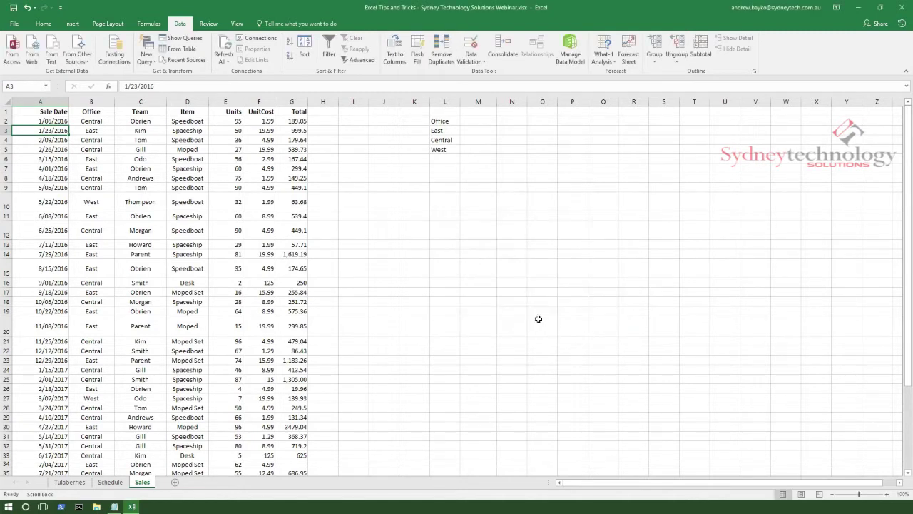
pyautogui.doubleClick(40, 130)
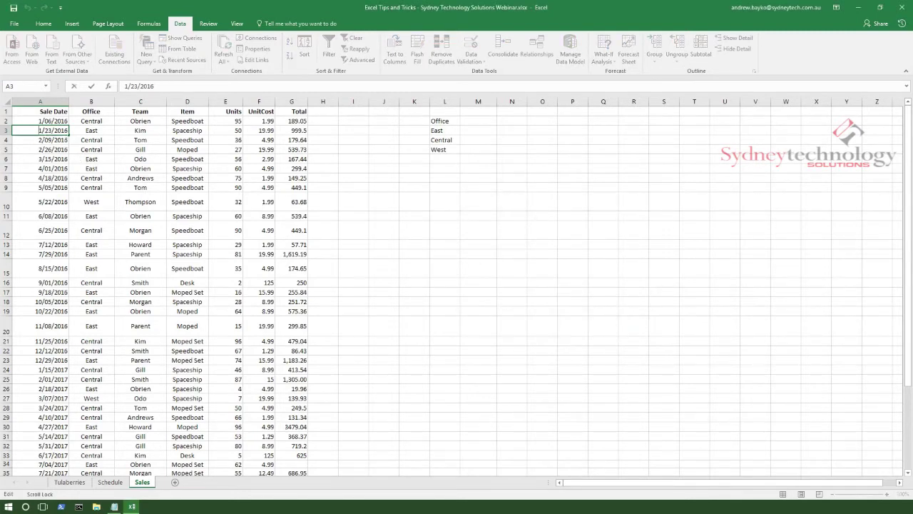
pyautogui.press('BackSpace')
pyautogui.press('BackSpace')
pyautogui.write('05')
pyautogui.press('Return')
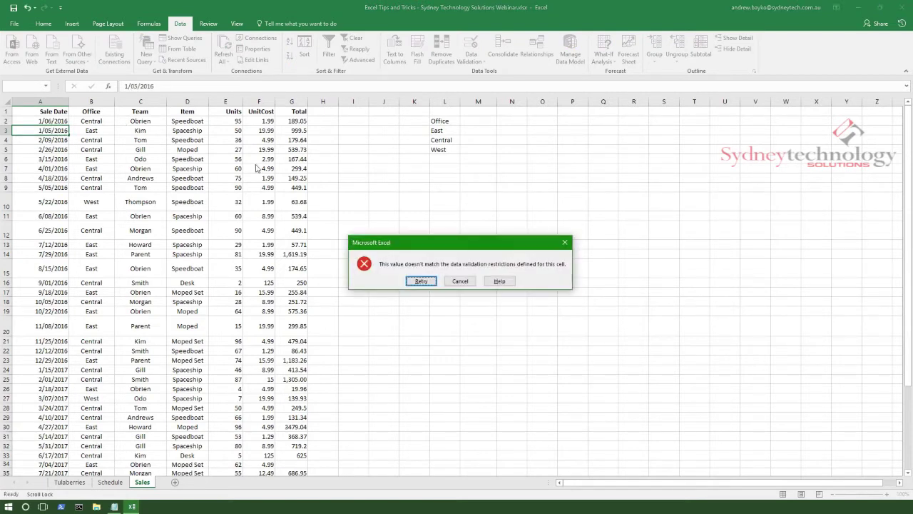
pyautogui.click(460, 280)
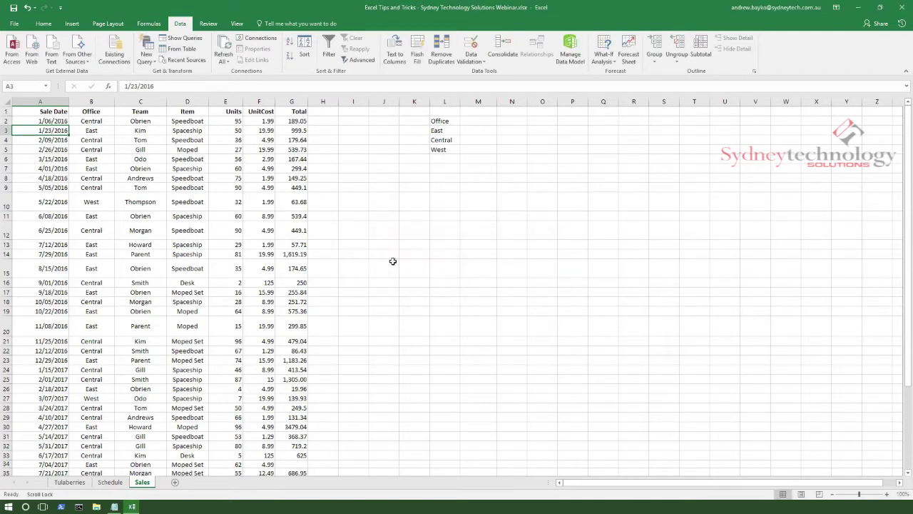
pyautogui.doubleClick(37, 141)
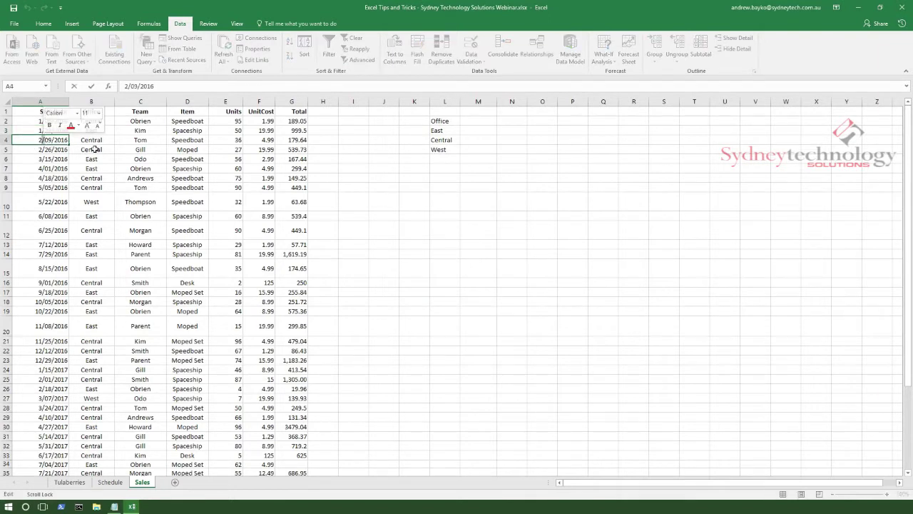
pyautogui.press('Return')
pyautogui.click(44, 140)
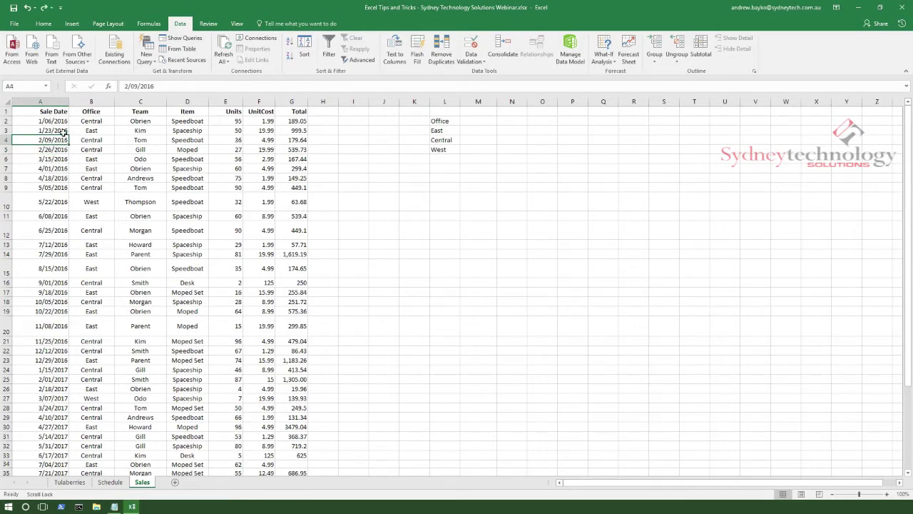
# Copy cell A3 and paste only its validation onto the Sale Date column from A4 down to the sheet's last row.
pyautogui.click(53, 133)
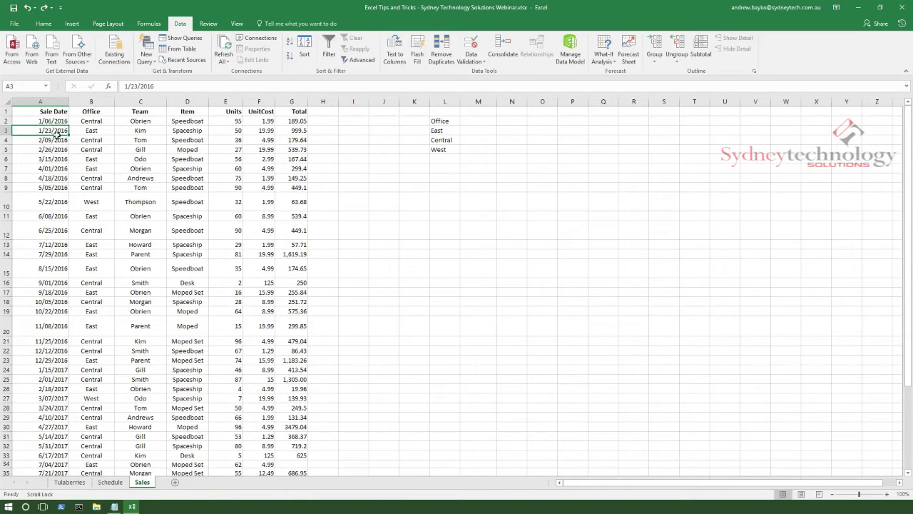
pyautogui.hotkey('ctrl', 'c')
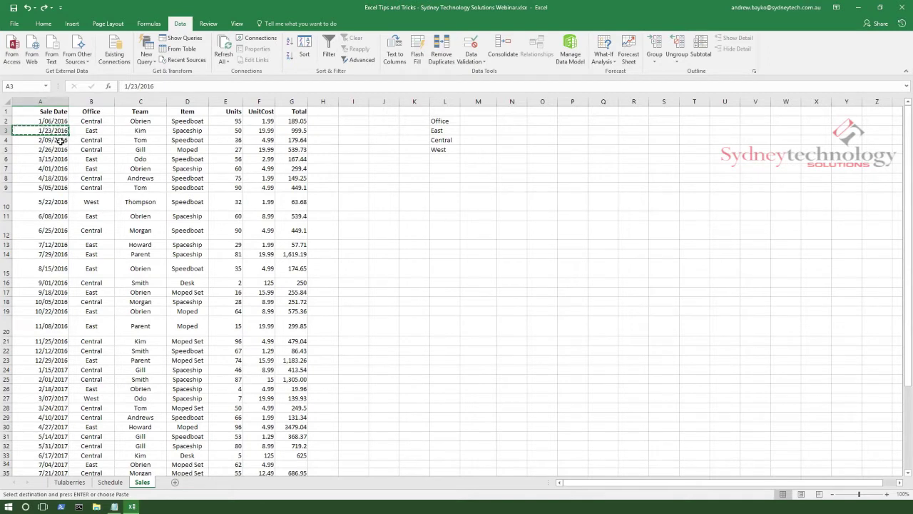
pyautogui.click(59, 142)
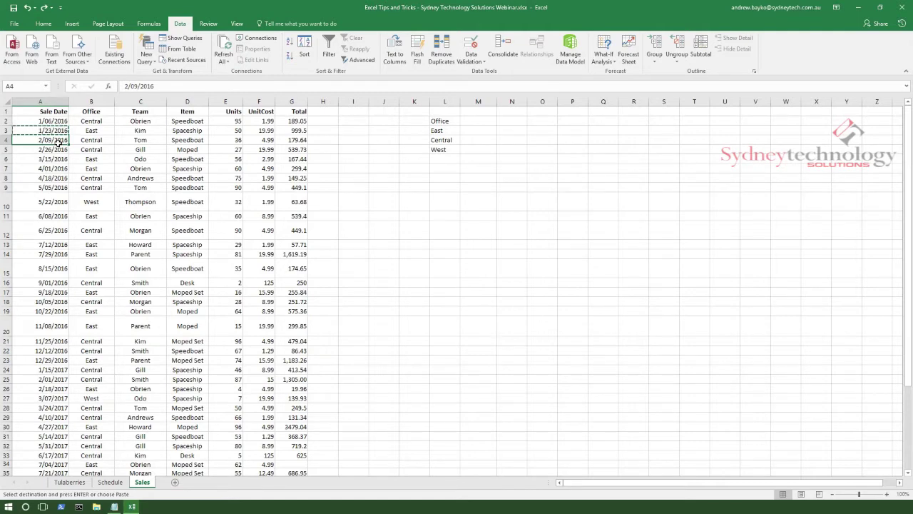
pyautogui.hotkey('ctrl', 'shift', 'Down')
pyautogui.hotkey('ctrl', 'shift', 'Down')
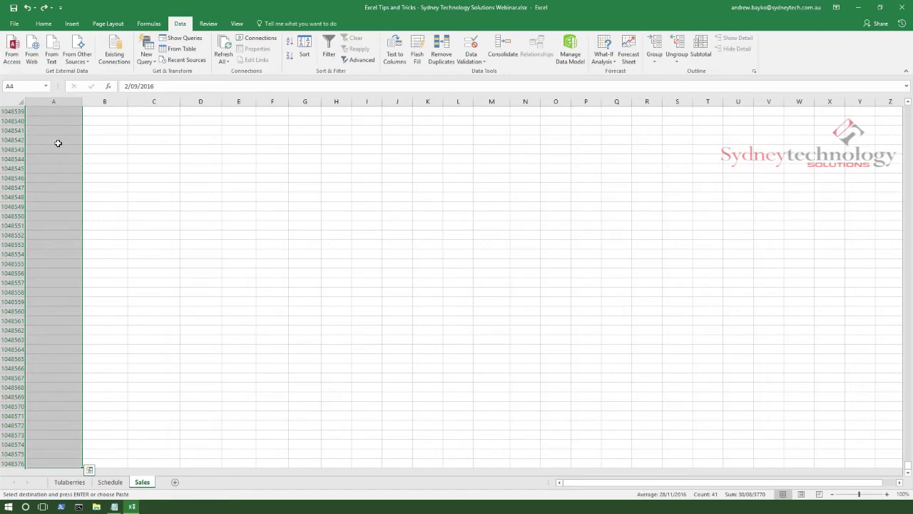
pyautogui.hotkey('ctrl', 'alt', 'v')
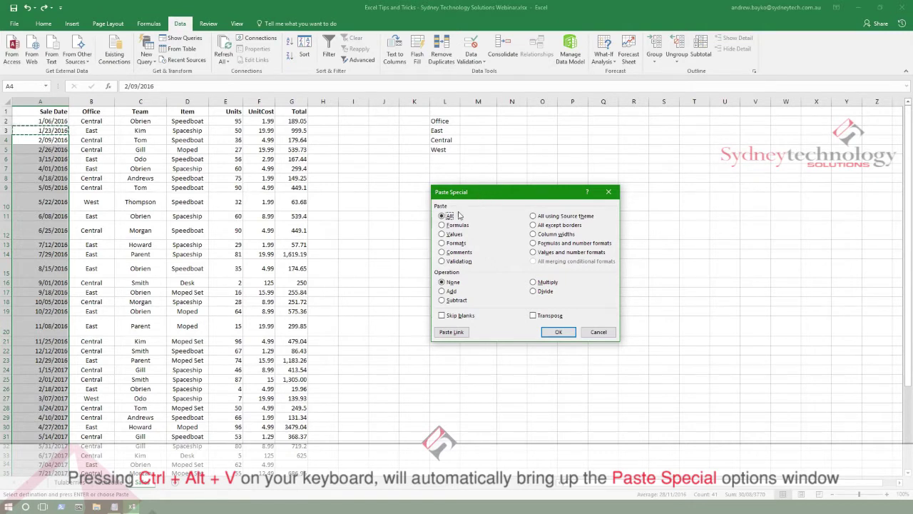
pyautogui.click(442, 262)
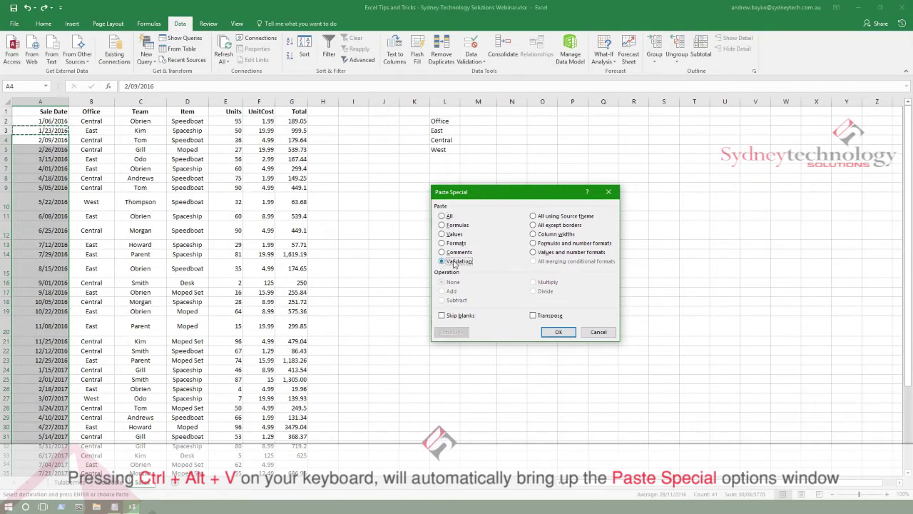
pyautogui.click(562, 332)
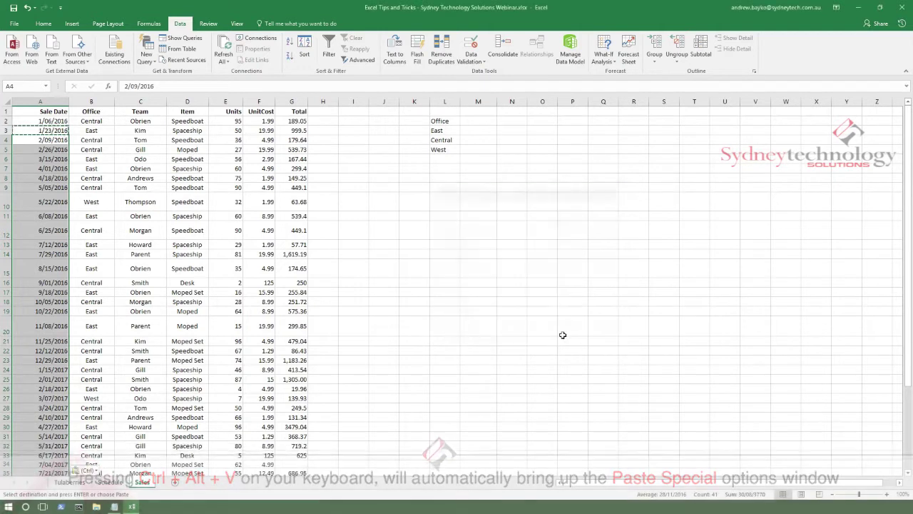
pyautogui.click(505, 321)
# Test the copied date validation by entering 6/06/2016 in cell A12, and cancel the entry.
pyautogui.click(45, 232)
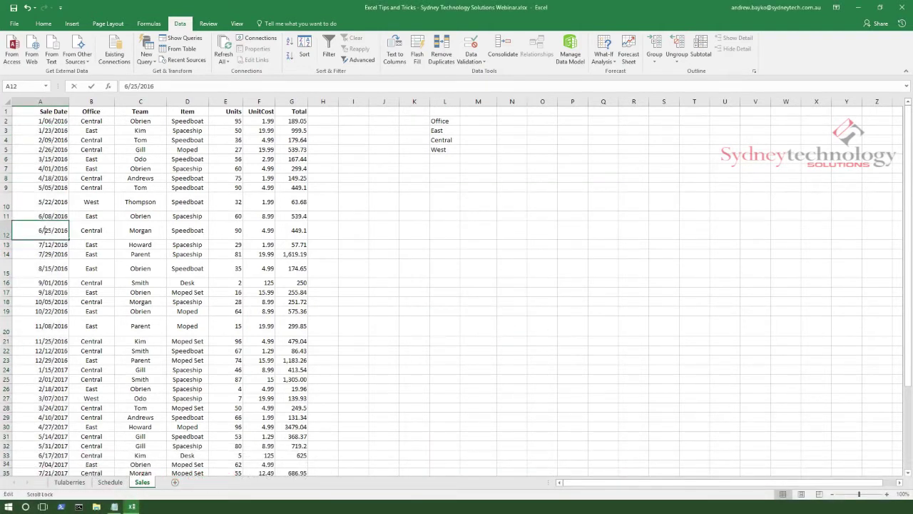
pyautogui.press('F2')
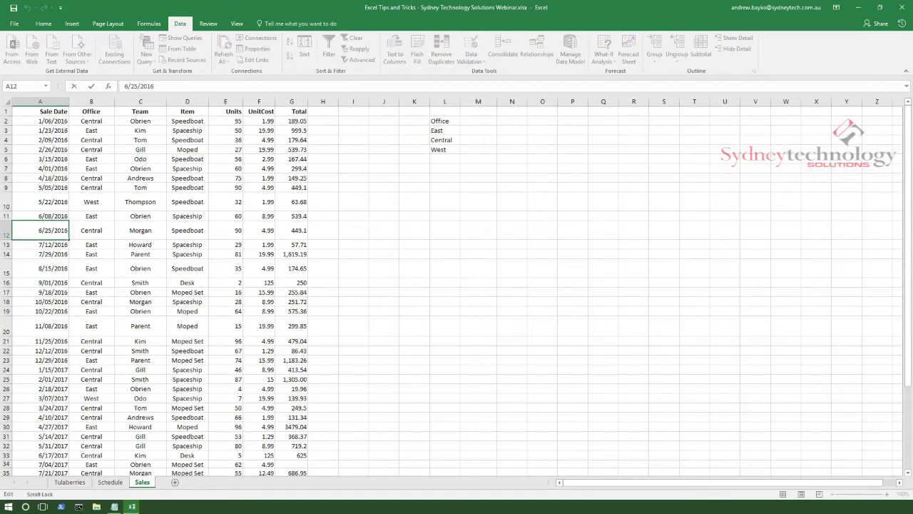
pyautogui.press('BackSpace')
pyautogui.press('BackSpace')
pyautogui.write('7')
pyautogui.press('BackSpace')
pyautogui.write('06')
pyautogui.press('Return')
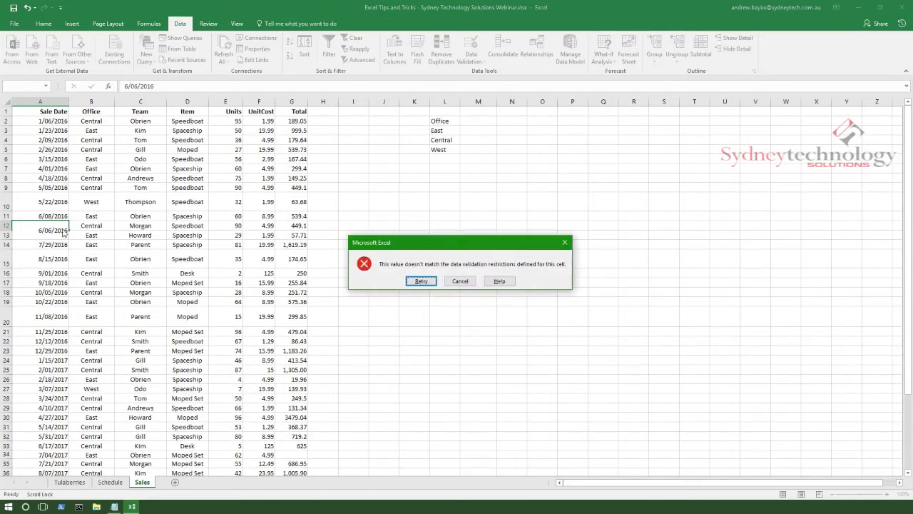
pyautogui.click(465, 283)
pyautogui.scroll(-8, 72, 260)
pyautogui.click(53, 308)
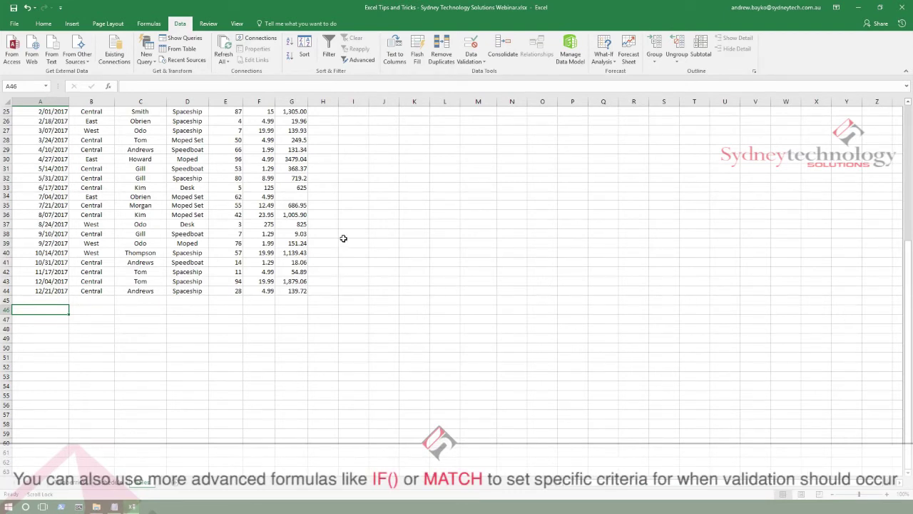
pyautogui.click(98, 198)
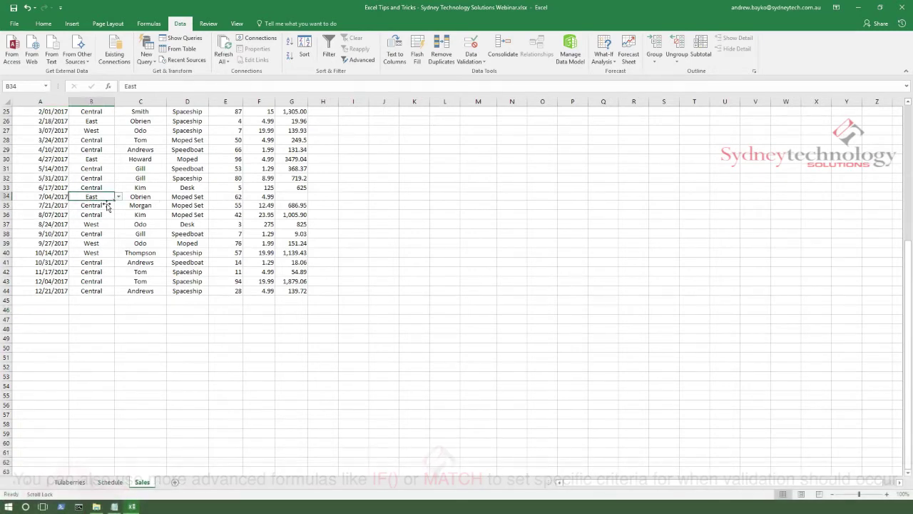
pyautogui.scroll(3, 179, 247)
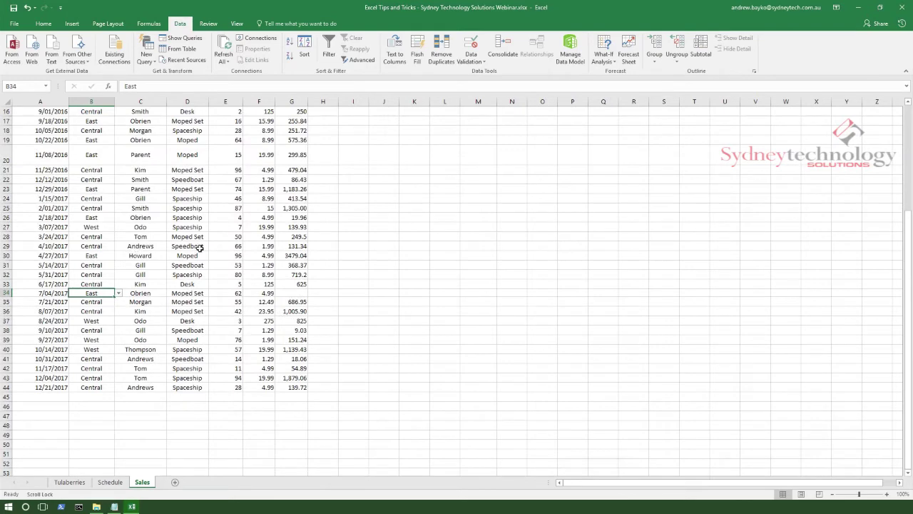
pyautogui.scroll(3, 201, 246)
pyautogui.scroll(-1, 240, 245)
# Examine the contents of several Total cells in column G, including G34, to see how the totals were entered.
pyautogui.click(304, 387)
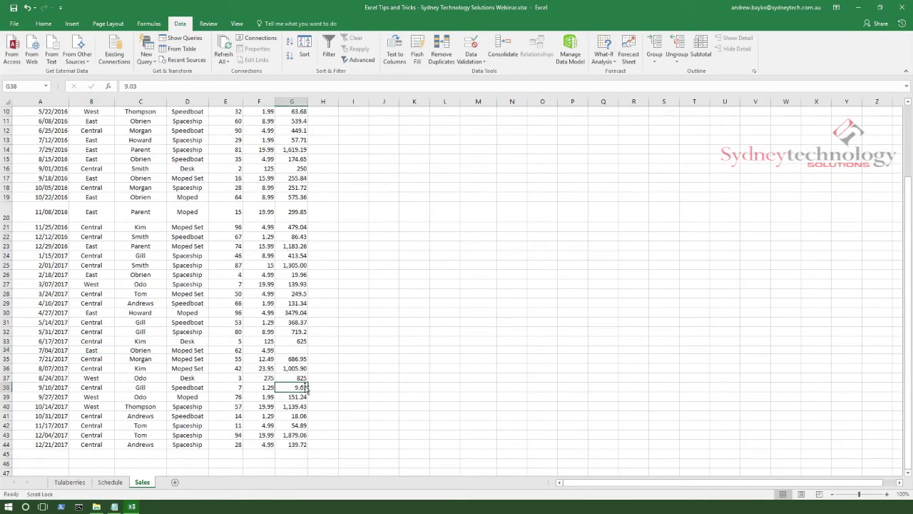
pyautogui.scroll(3, 298, 281)
pyautogui.click(299, 435)
pyautogui.scroll(-1, 327, 395)
pyautogui.click(299, 435)
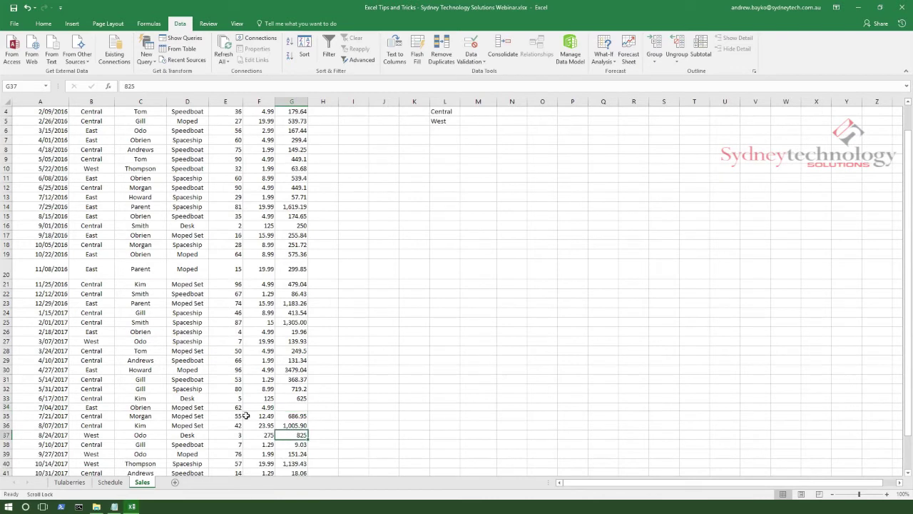
pyautogui.click(292, 408)
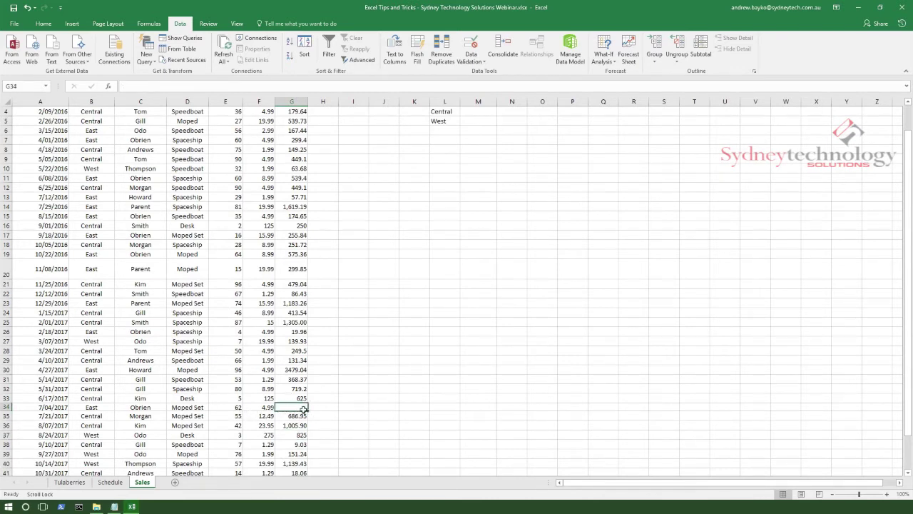
pyautogui.scroll(1, 308, 336)
pyautogui.click(299, 141)
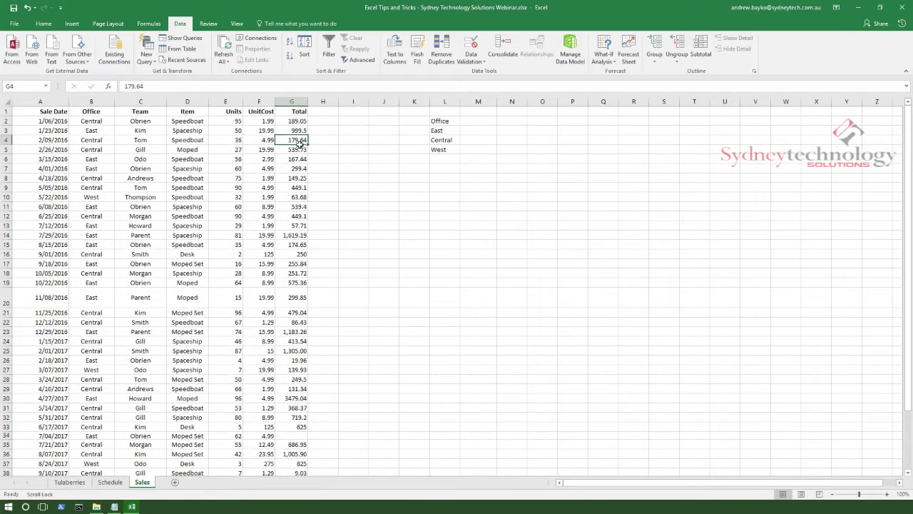
pyautogui.click(300, 187)
pyautogui.click(298, 216)
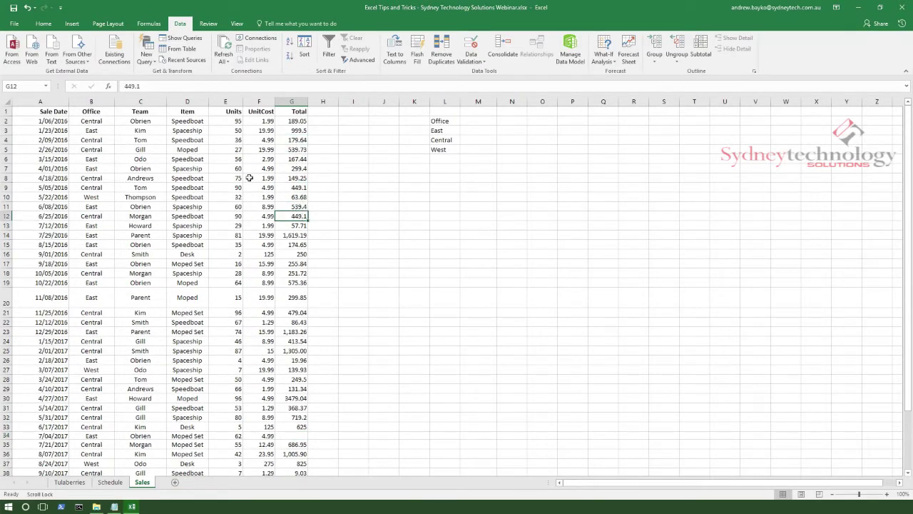
pyautogui.click(297, 235)
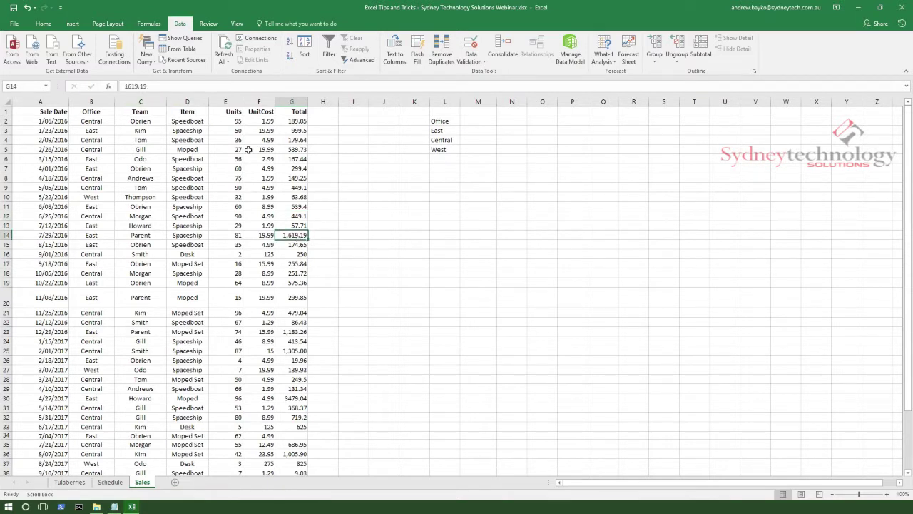
pyautogui.click(303, 148)
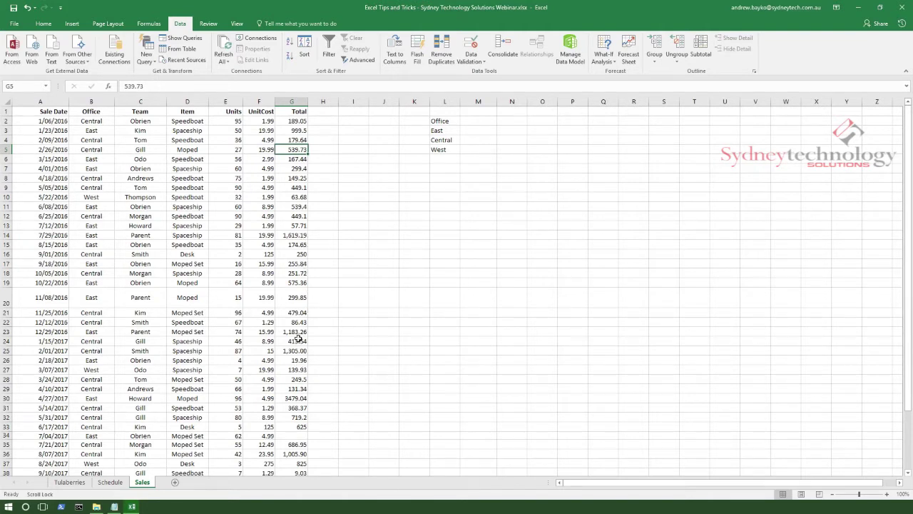
# Calculate the first sale's total in G2 from Units and UnitCost with the formula =E2*F2.
pyautogui.click(300, 122)
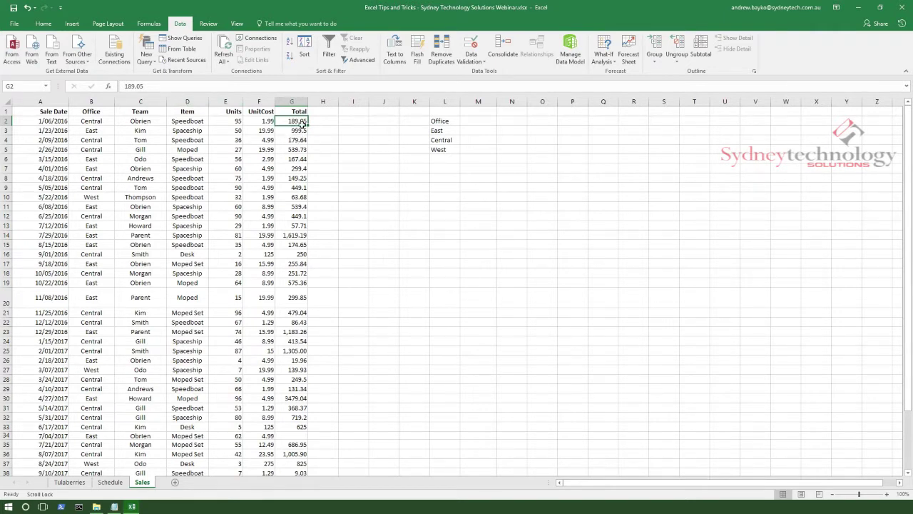
pyautogui.write('=')
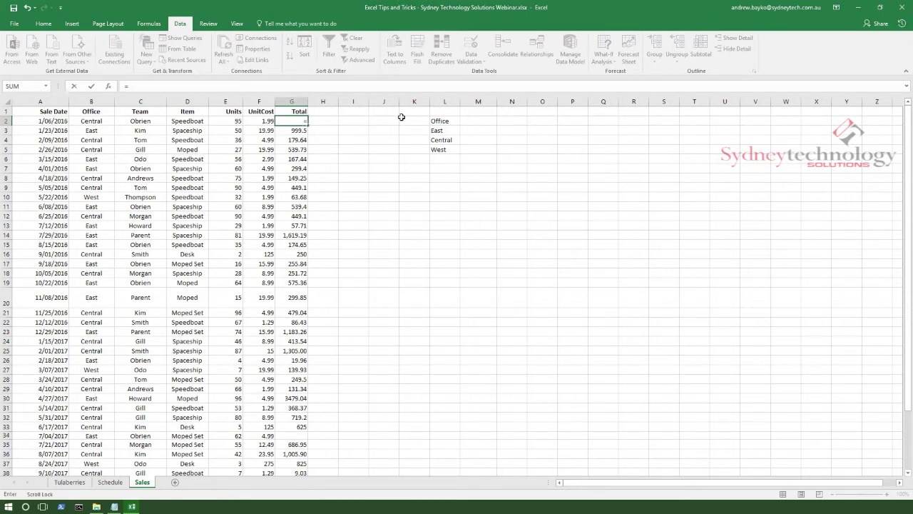
pyautogui.write('E2*')
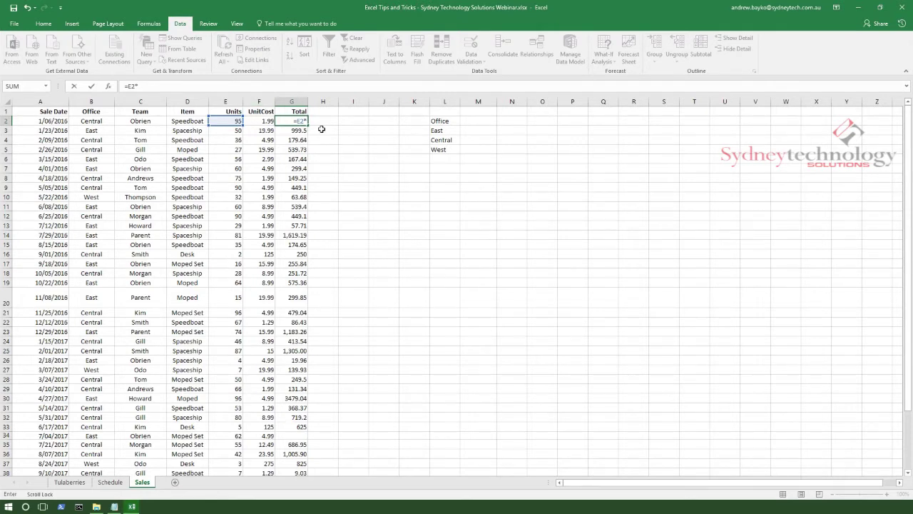
pyautogui.write('F2')
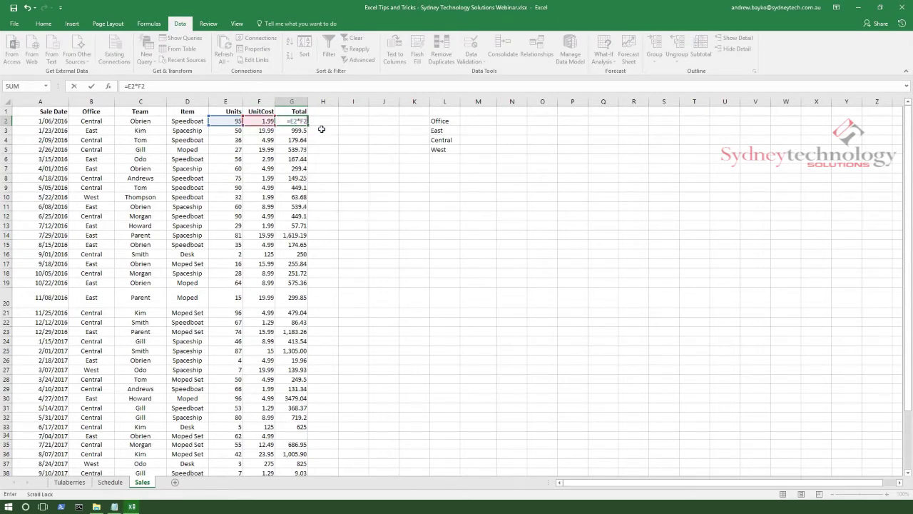
pyautogui.press('Return')
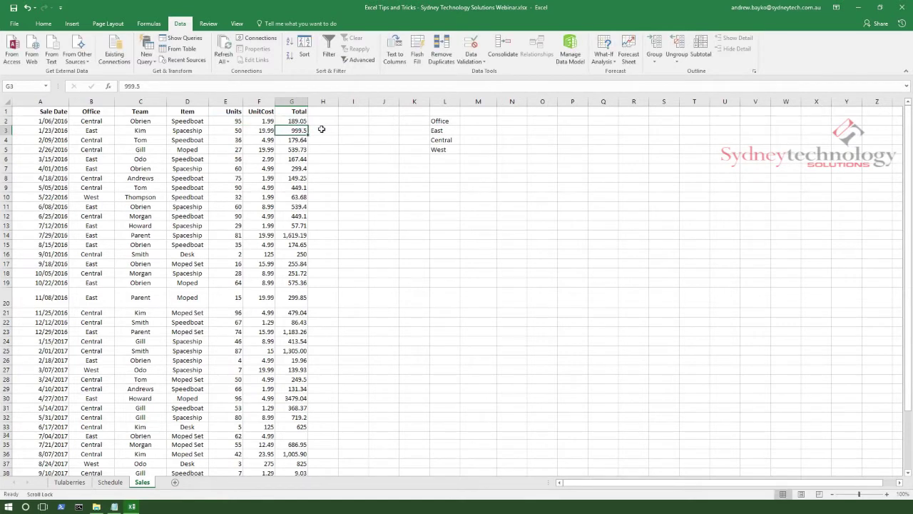
# Copy the formula in G2 and paste only its formula down the Total column from G3 to the sheet's last row.
pyautogui.click(298, 123)
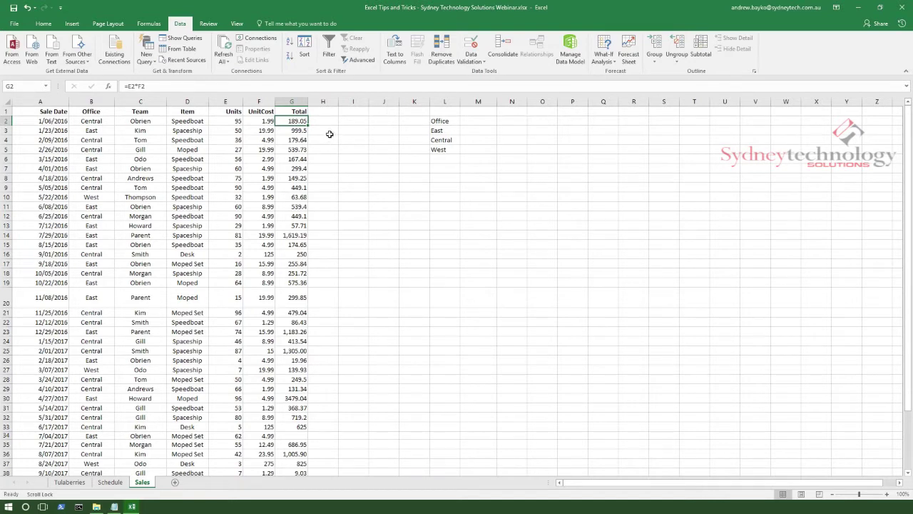
pyautogui.hotkey('ctrl', 'c')
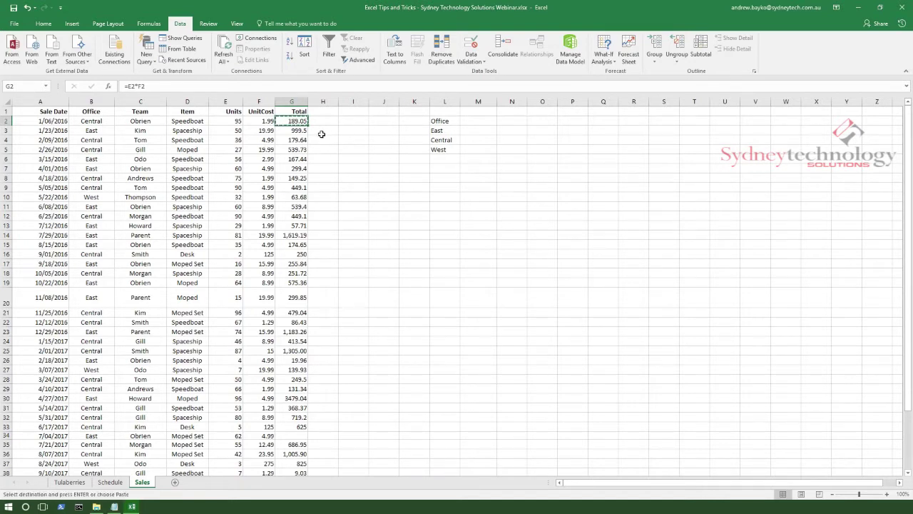
pyautogui.click(299, 132)
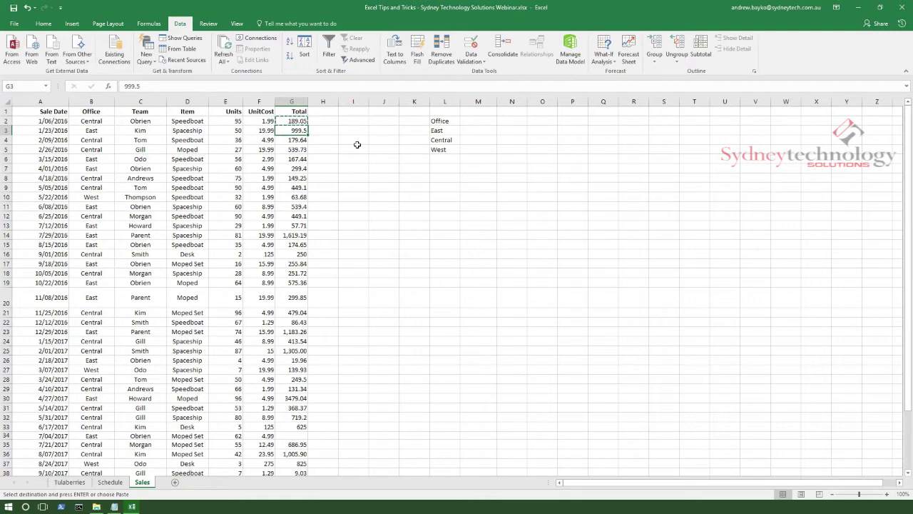
pyautogui.hotkey('ctrl', 'shift', 'Down')
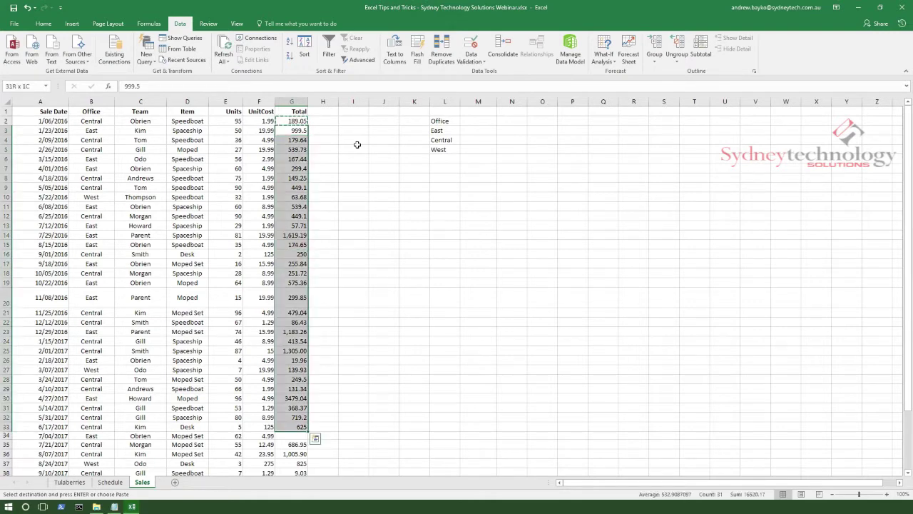
pyautogui.hotkey('ctrl', 'shift', 'Down')
pyautogui.hotkey('ctrl', 'shift', 'Down')
pyautogui.hotkey('ctrl', 'shift', 'Down')
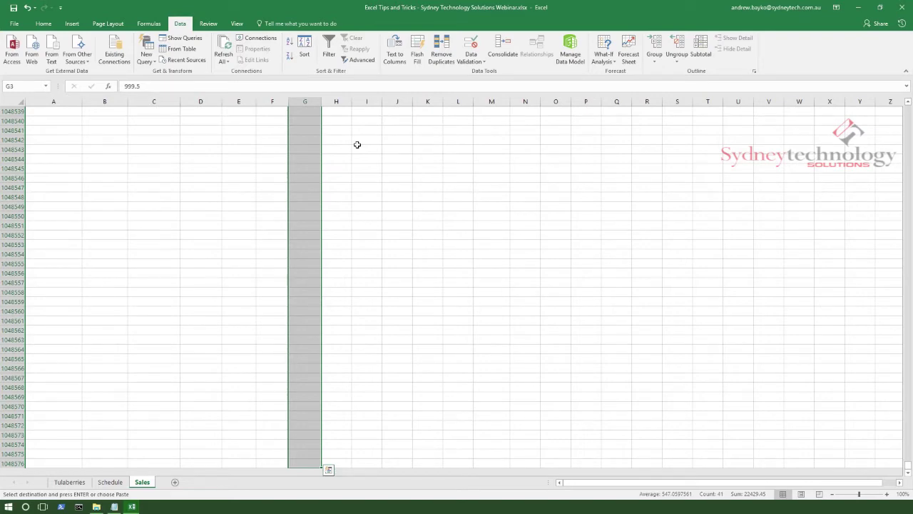
pyautogui.hotkey('ctrl', 'alt', 'v')
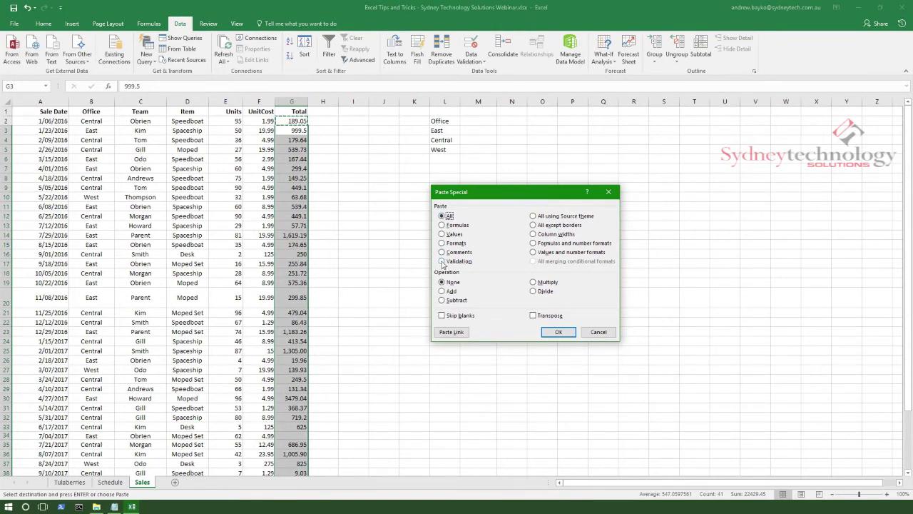
pyautogui.click(442, 225)
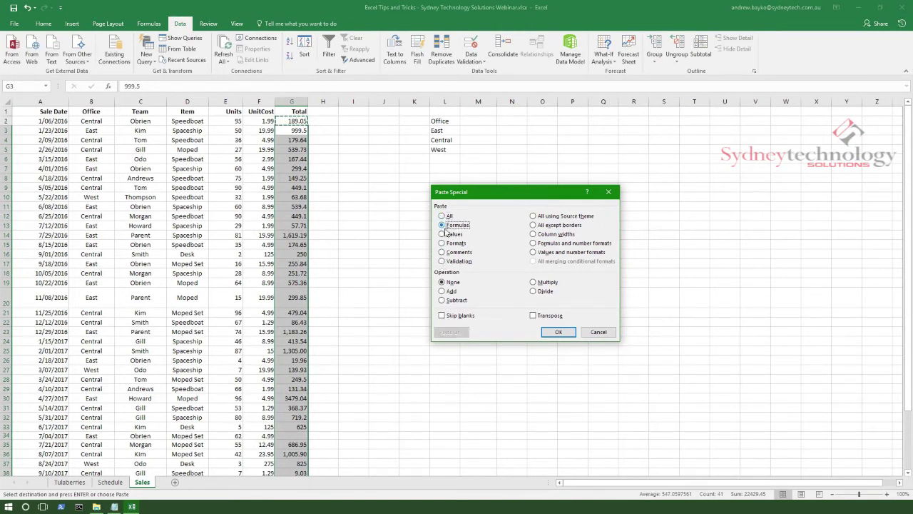
pyautogui.click(560, 333)
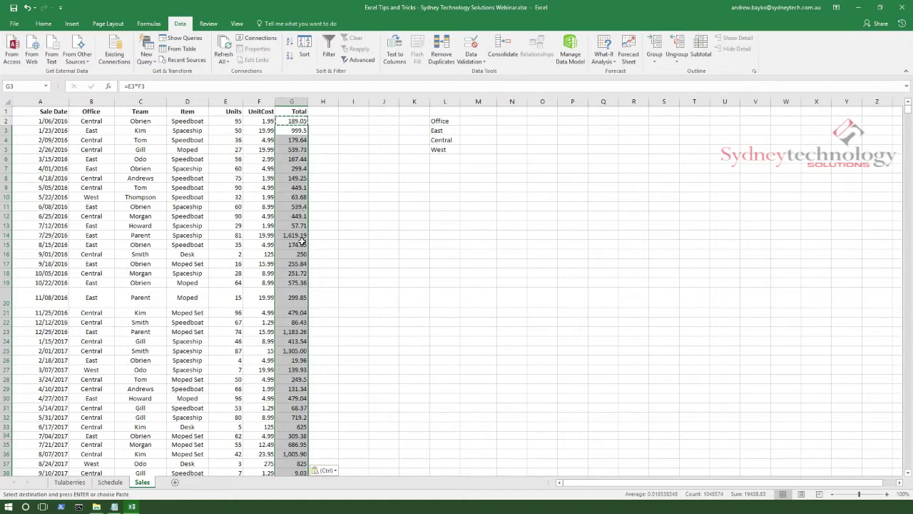
# Examine several Total cells, including G15, G36, G25, G8 and G9, to check the row references in the copied formula.
pyautogui.click(303, 244)
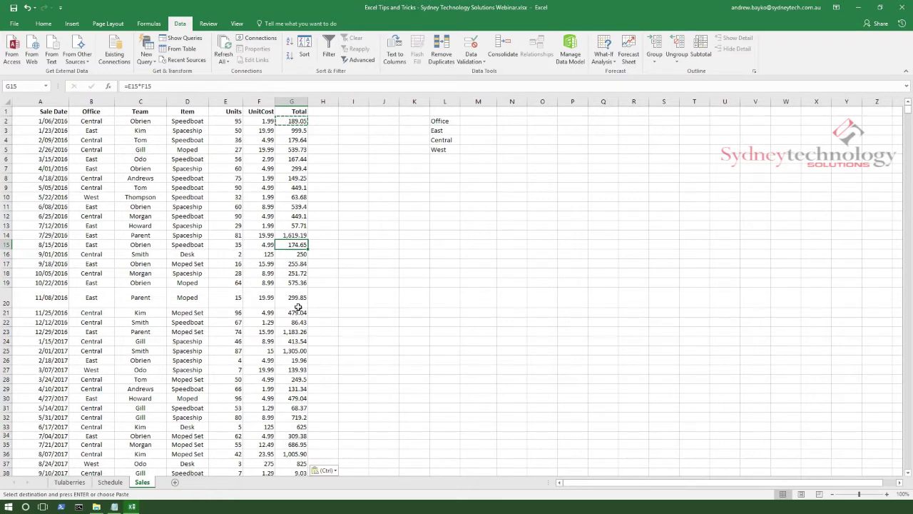
pyautogui.click(303, 455)
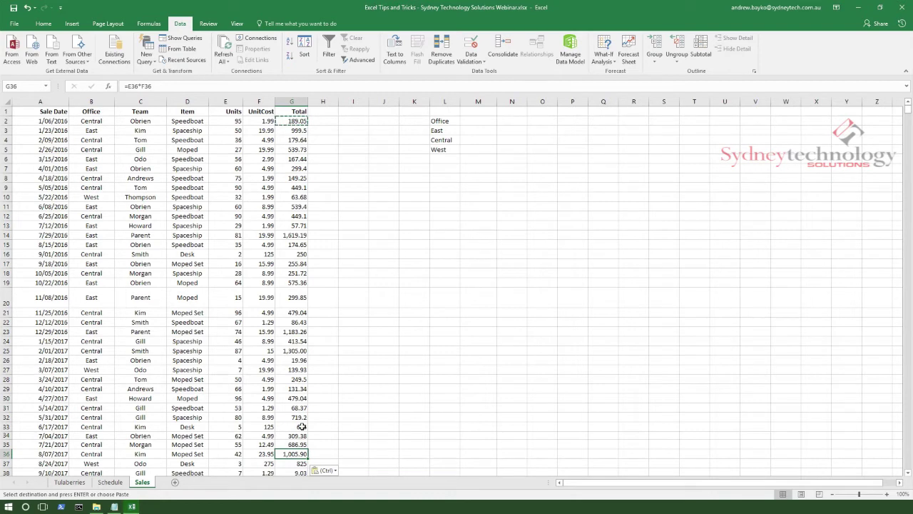
pyautogui.click(302, 380)
pyautogui.click(299, 351)
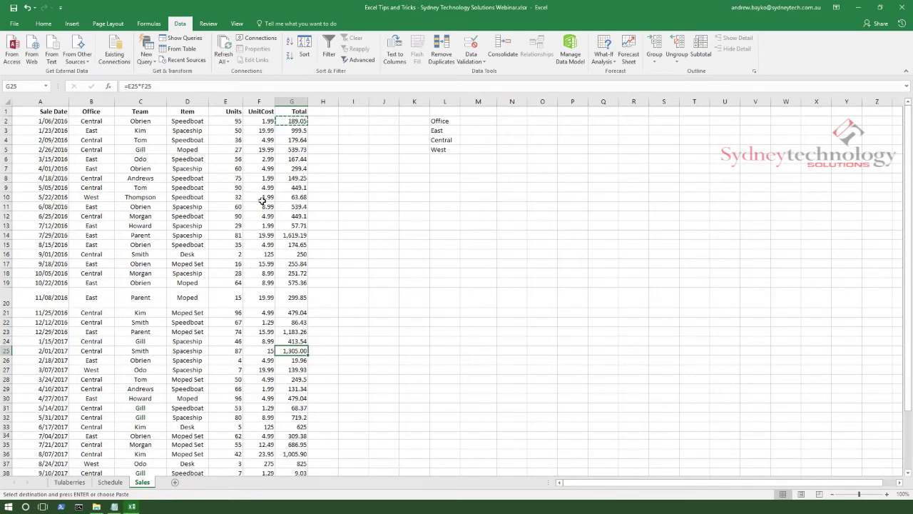
pyautogui.click(362, 203)
pyautogui.click(265, 179)
pyautogui.click(296, 180)
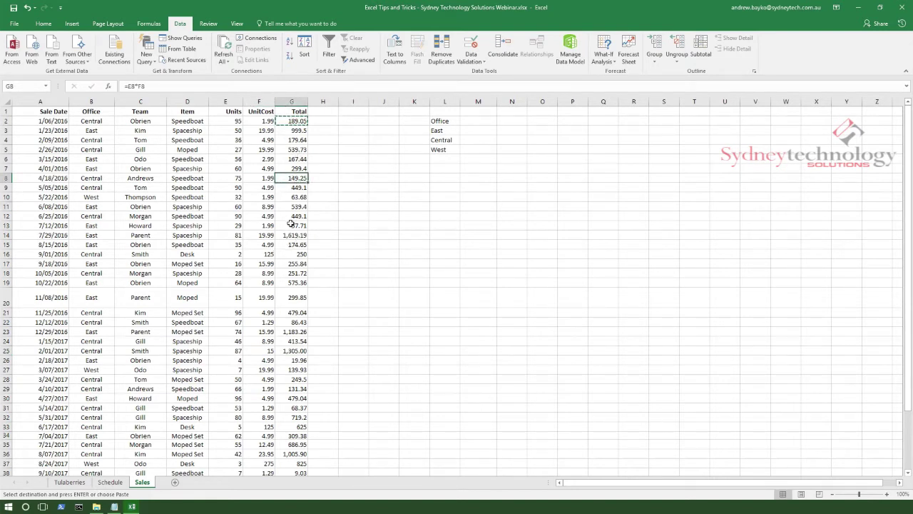
pyautogui.click(301, 189)
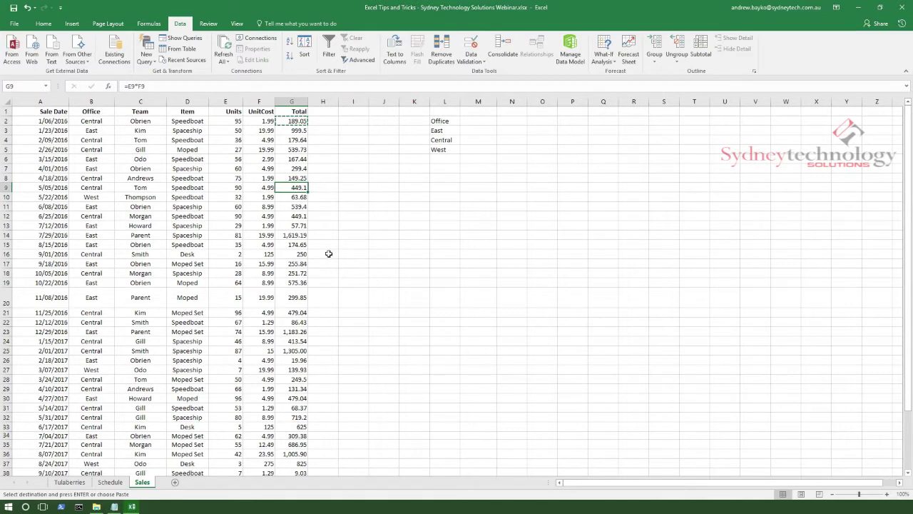
pyautogui.click(327, 150)
# Apply the Accounting number format to the UnitCost and Total values in F2:G44.
pyautogui.click(261, 123)
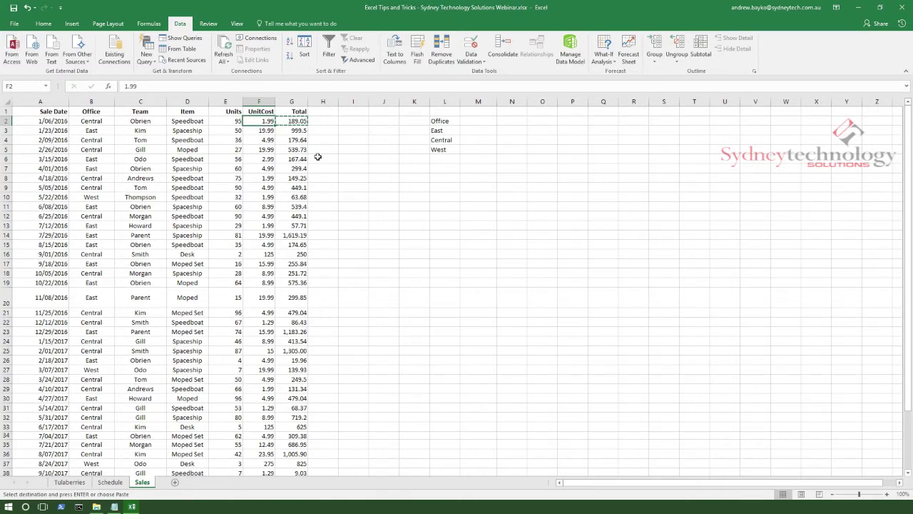
pyautogui.hotkey('shift', 'Right')
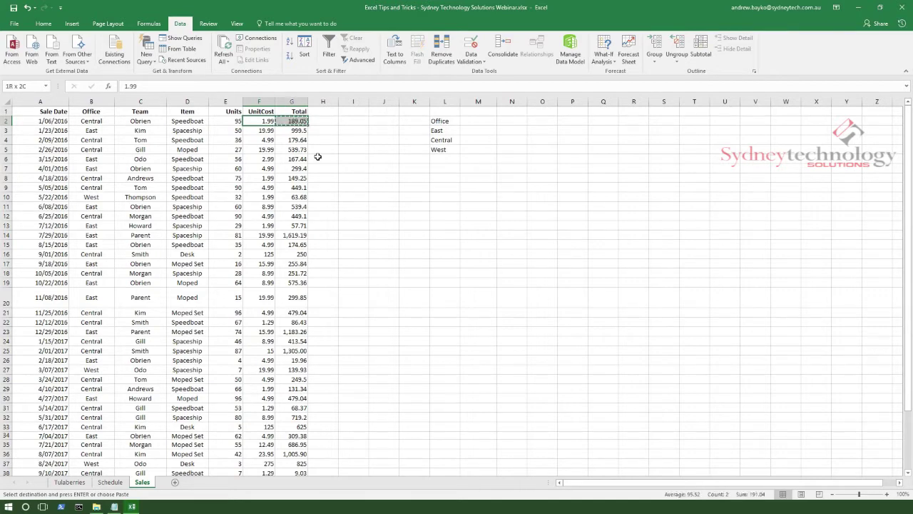
pyautogui.hotkey('shift', 'Down')
pyautogui.hotkey('shift', 'Down')
pyautogui.hotkey('shift', 'Down')
pyautogui.hotkey('shift', 'Down')
pyautogui.hotkey('shift', 'Down')
pyautogui.hotkey('shift', 'Down')
pyautogui.hotkey('shift', 'Down')
pyautogui.hotkey('shift', 'Down')
pyautogui.hotkey('shift', 'Down')
pyautogui.hotkey('shift', 'Down')
pyautogui.hotkey('shift', 'Down')
pyautogui.hotkey('shift', 'Down')
pyautogui.hotkey('shift', 'Down')
pyautogui.hotkey('shift', 'Down')
pyautogui.hotkey('shift', 'Down')
pyautogui.hotkey('shift', 'Down')
pyautogui.hotkey('shift', 'Down')
pyautogui.hotkey('shift', 'Down')
pyautogui.hotkey('shift', 'Down')
pyautogui.hotkey('shift', 'Down')
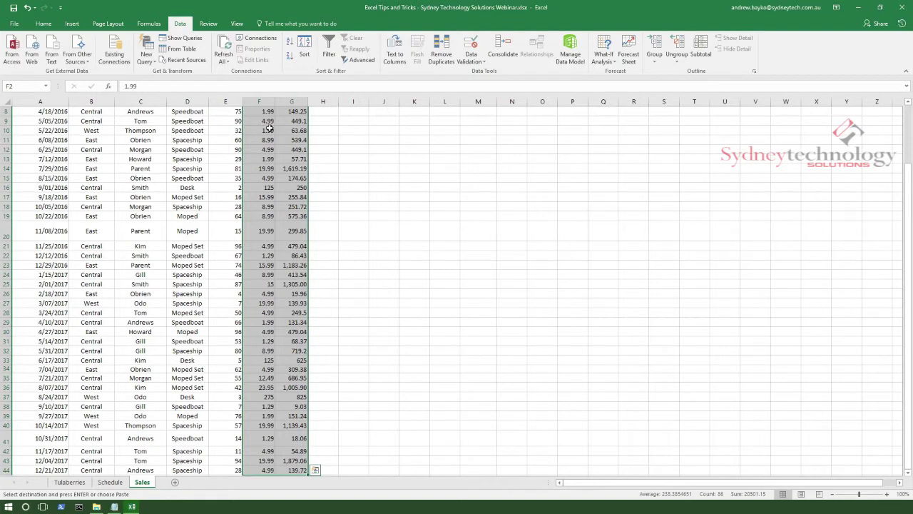
pyautogui.click(45, 25)
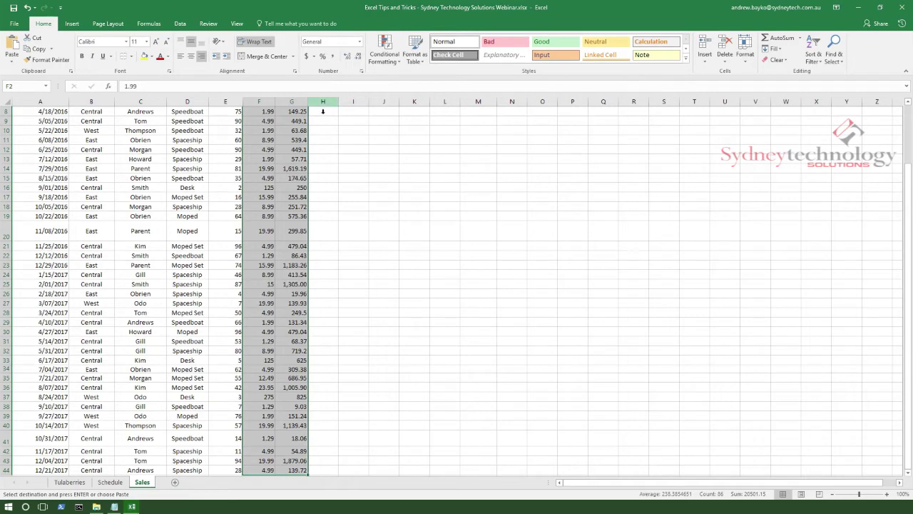
pyautogui.scroll(3, 306, 151)
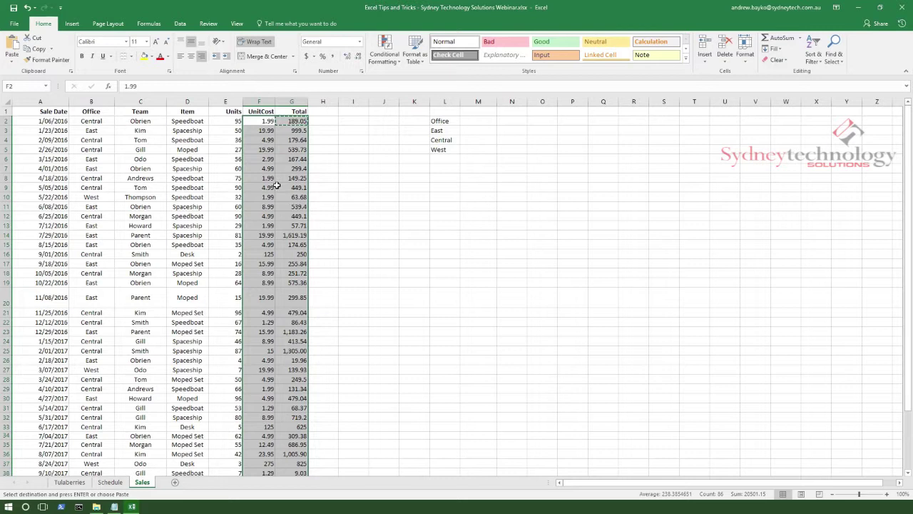
pyautogui.click(308, 57)
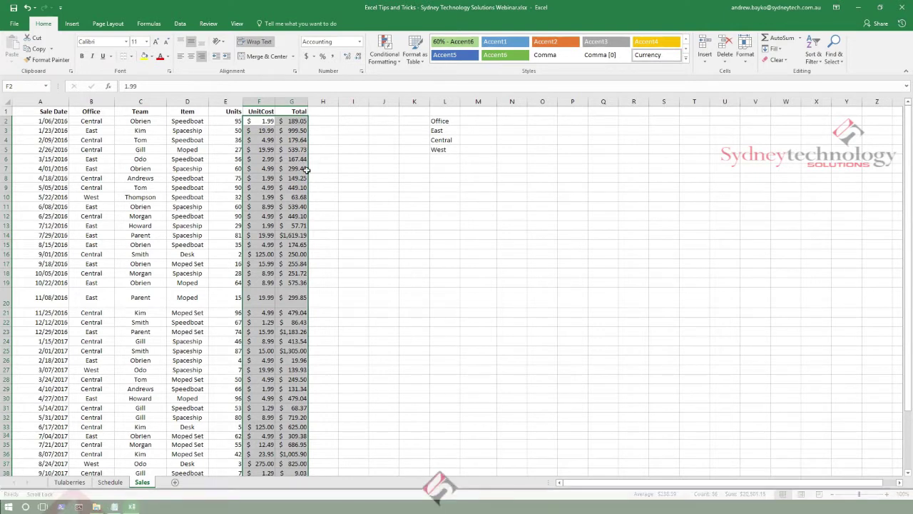
# Undo the accounting format and format the same UnitCost and Total values as Currency instead.
pyautogui.hotkey('ctrl', 'z')
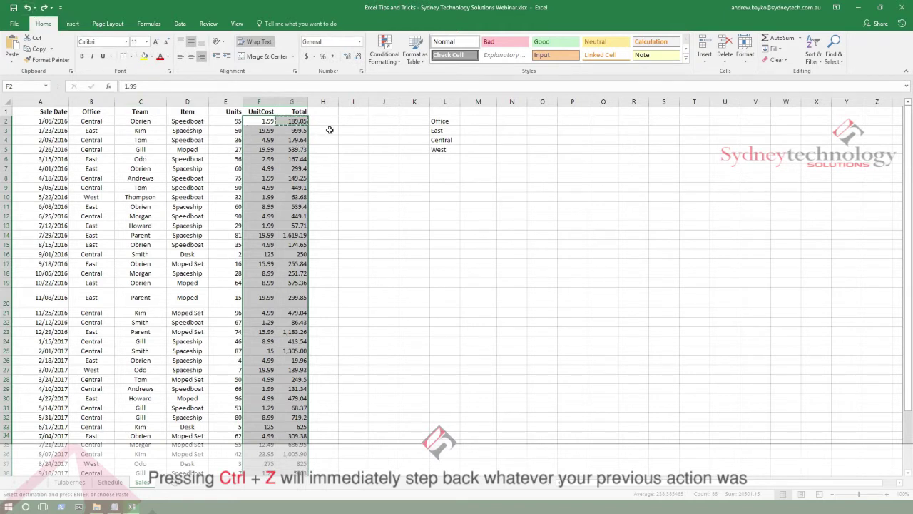
pyautogui.click(359, 41)
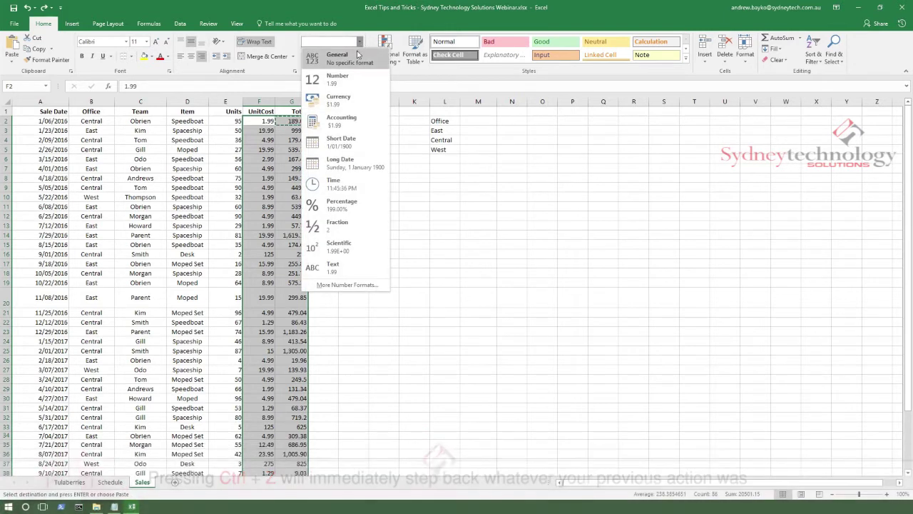
pyautogui.click(351, 104)
pyautogui.click(349, 160)
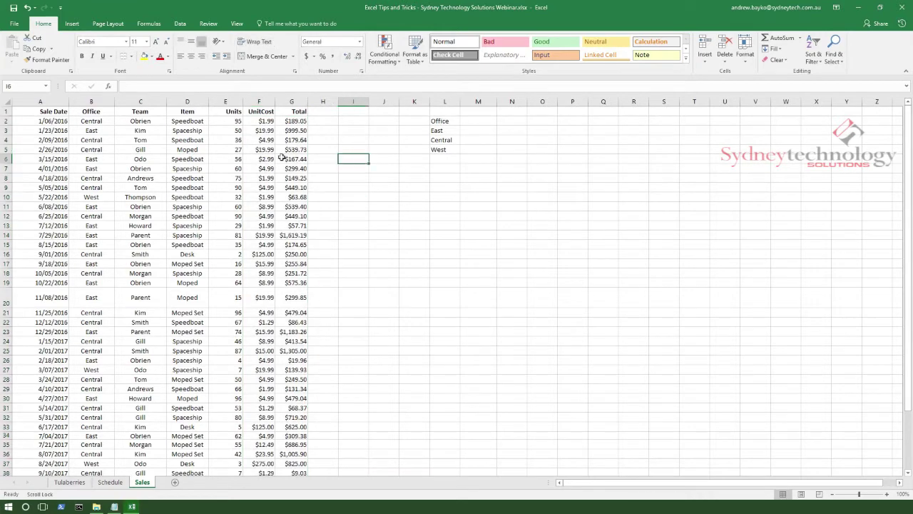
# Check the currency formatting of the UnitCost and Total columns down to the last sale.
pyautogui.click(268, 350)
pyautogui.scroll(-2, 330, 342)
pyautogui.scroll(-3, 333, 343)
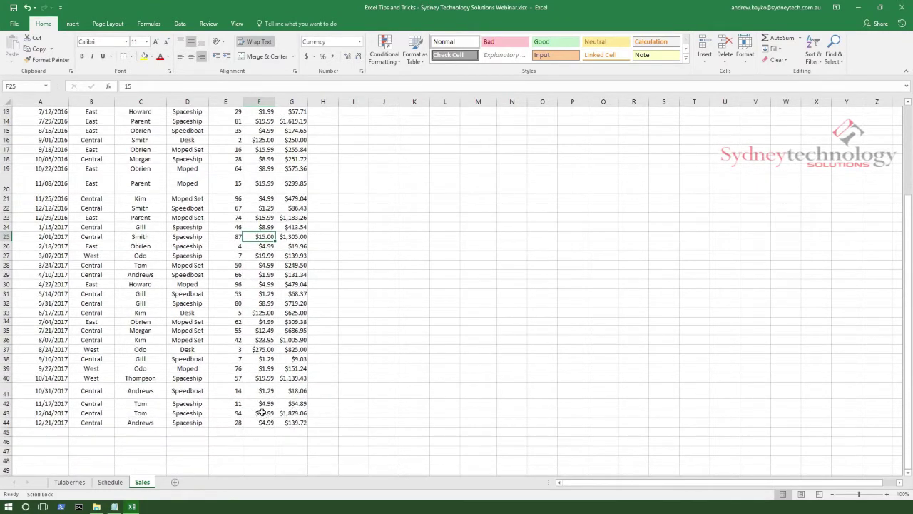
pyautogui.scroll(5, 289, 342)
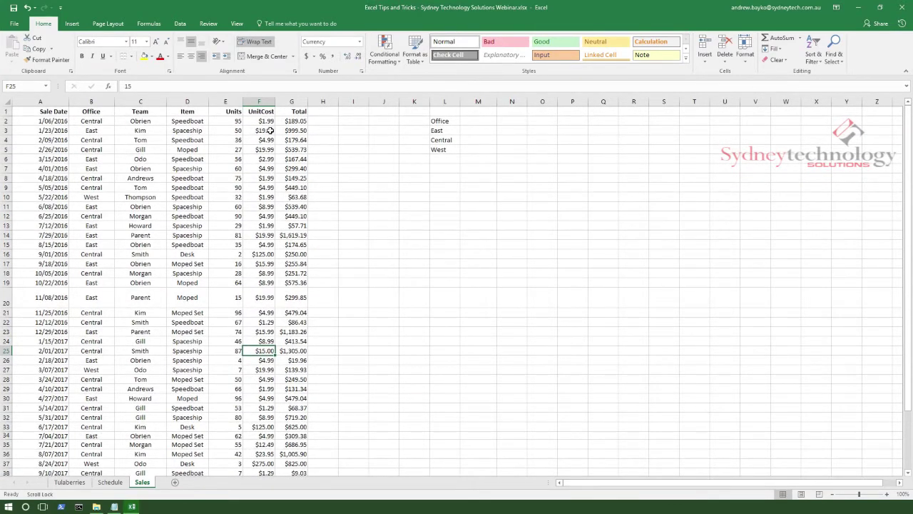
pyautogui.click(333, 173)
pyautogui.click(233, 168)
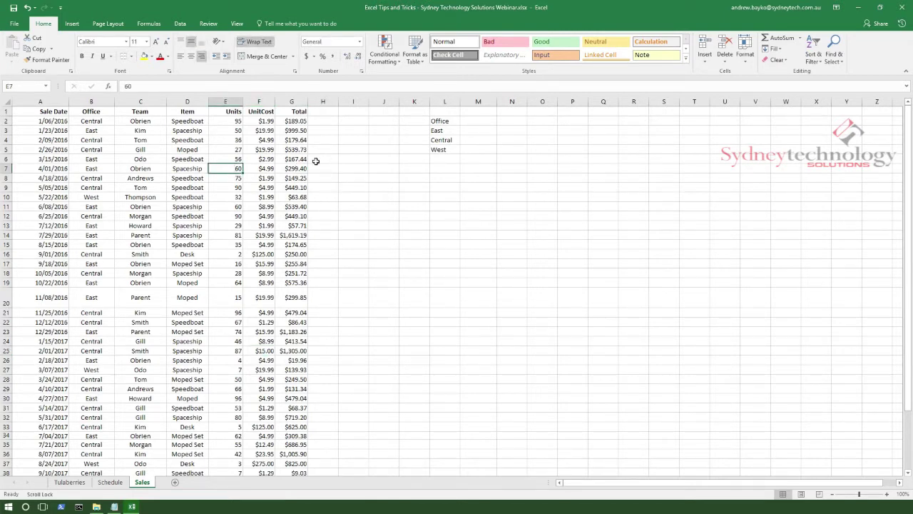
# Start a new conditional formatting rule for the Office values in B2:B44.
pyautogui.click(104, 121)
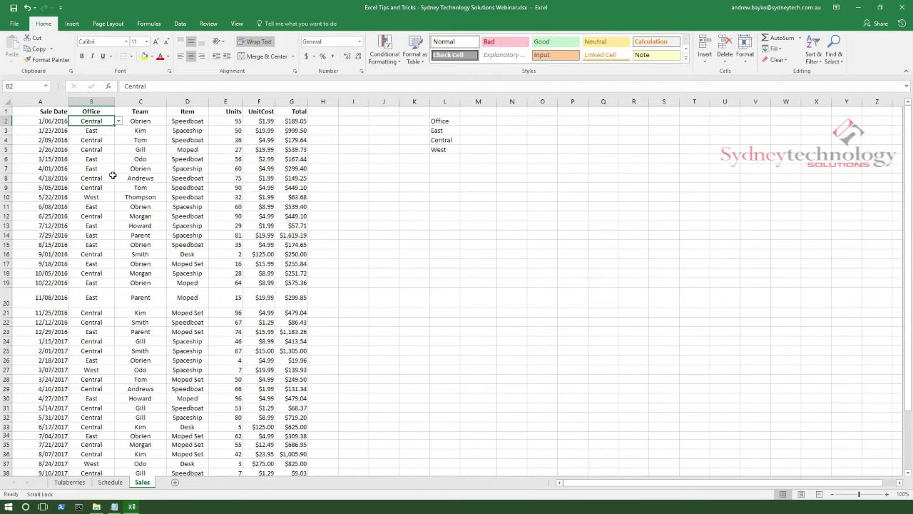
pyautogui.click(364, 216)
pyautogui.click(94, 123)
pyautogui.hotkey('ctrl', 'shift', 'Down')
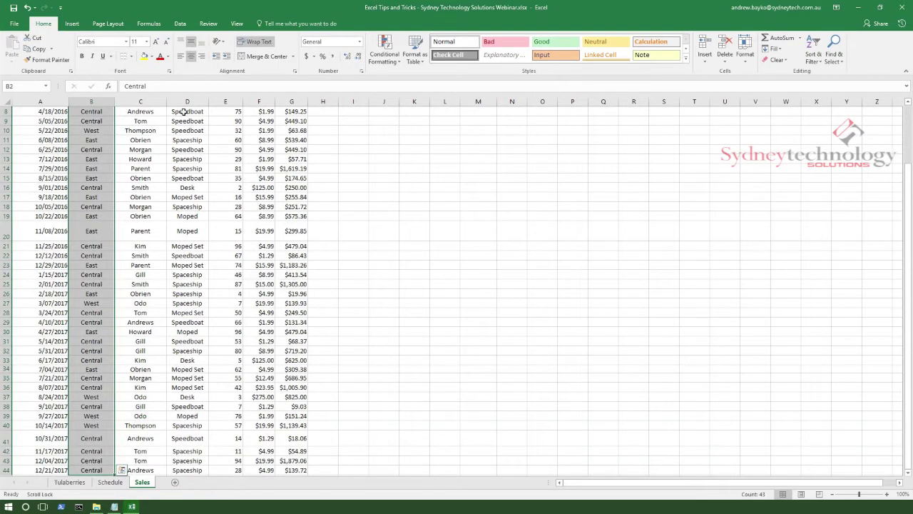
pyautogui.click(388, 62)
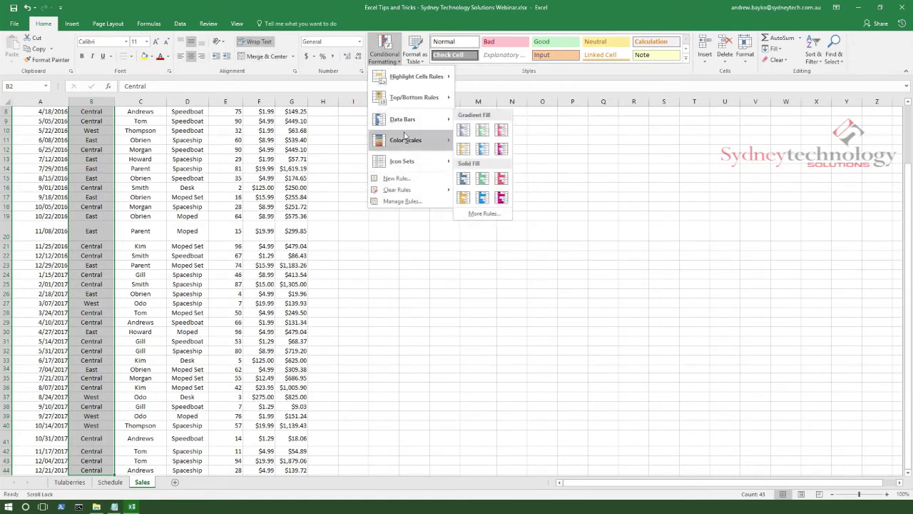
pyautogui.moveTo(418, 100)
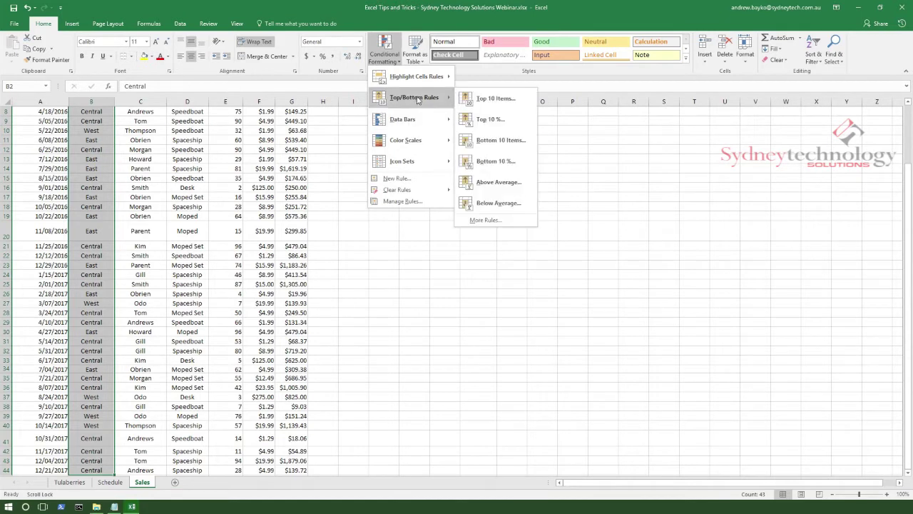
pyautogui.moveTo(427, 84)
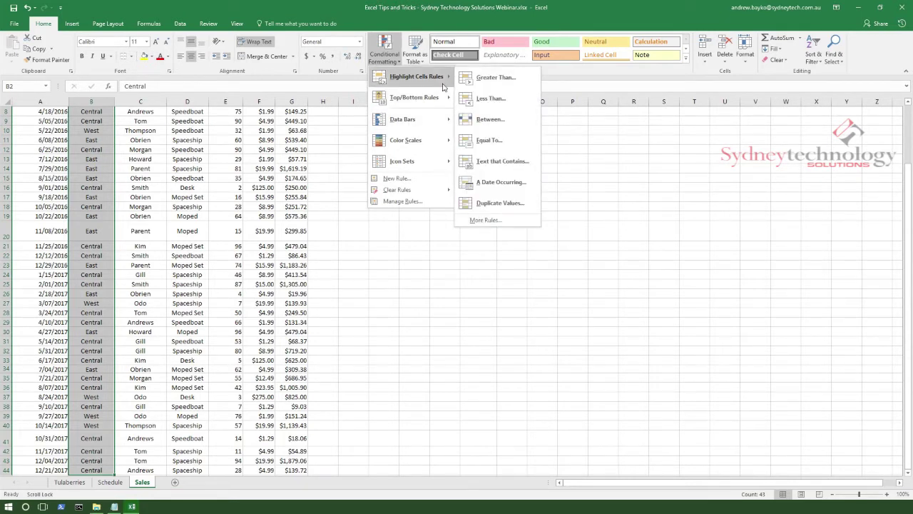
pyautogui.moveTo(421, 169)
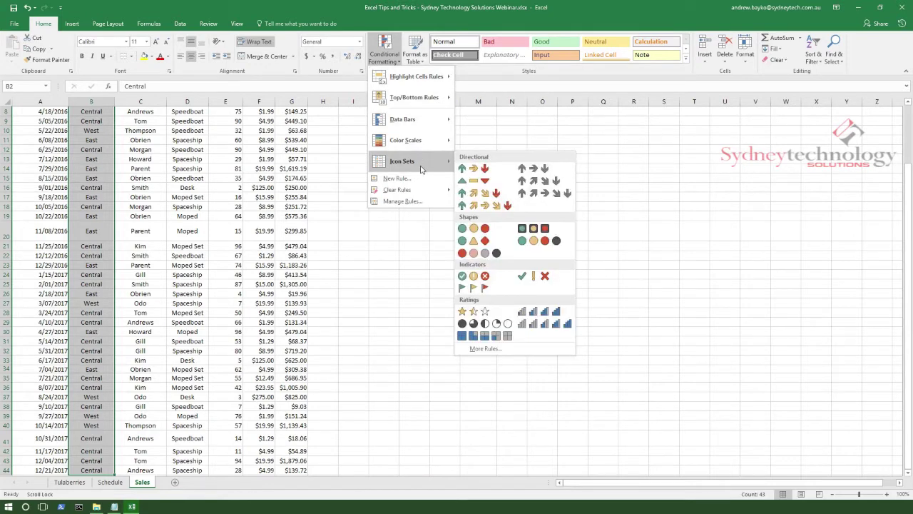
pyautogui.click(402, 179)
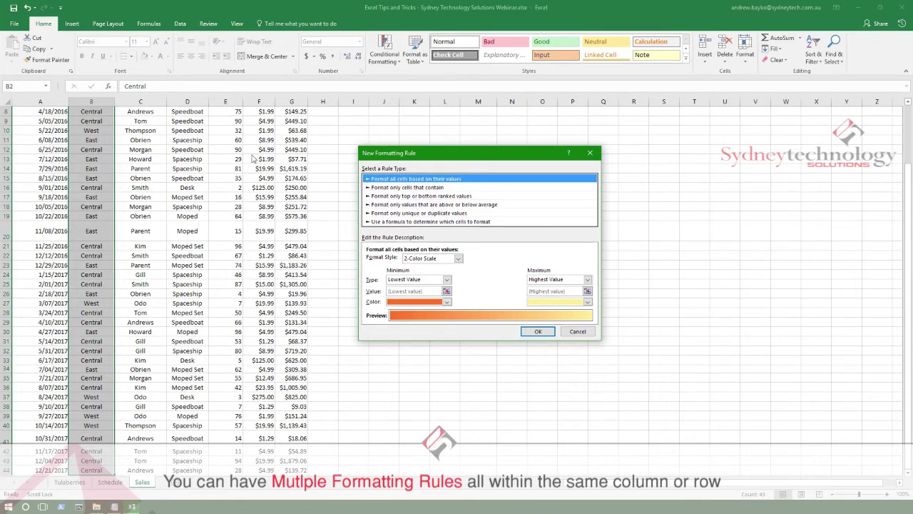
# Define the rule to format only cells with specific text containing the value of a Central cell in the Office column.
pyautogui.click(423, 188)
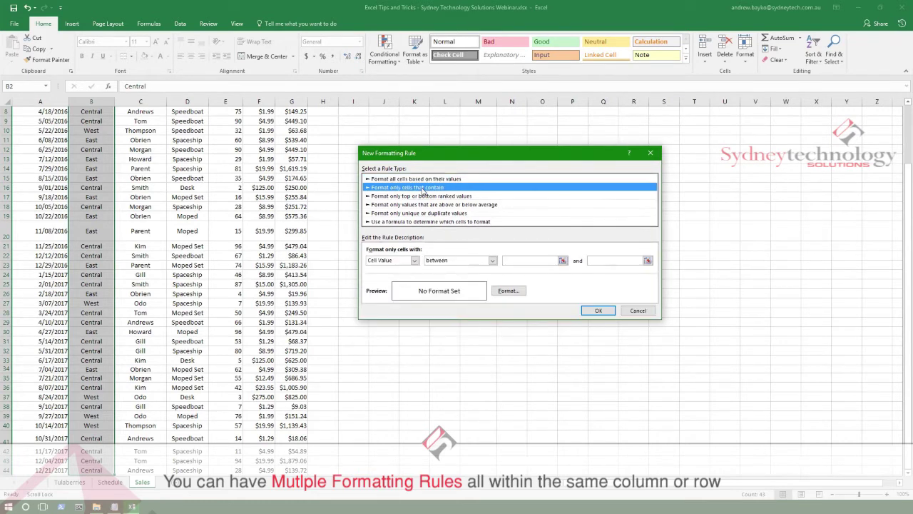
pyautogui.click(414, 261)
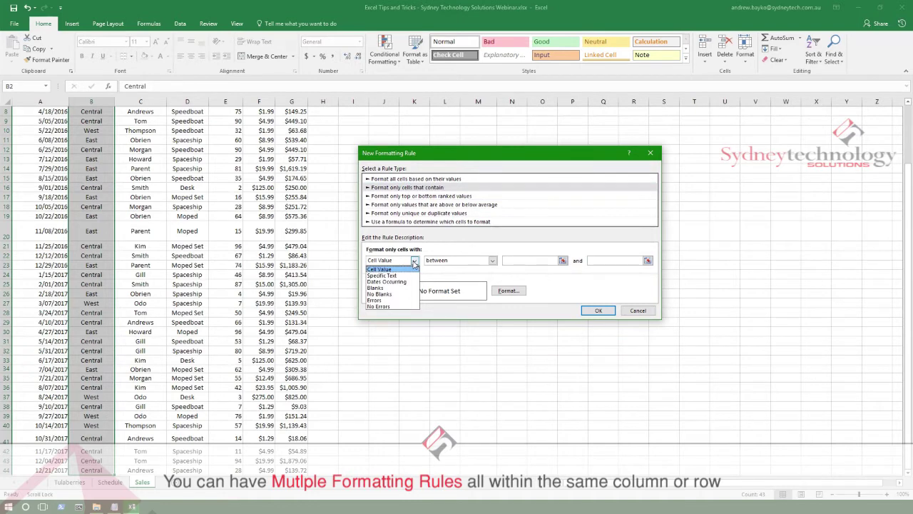
pyautogui.click(391, 279)
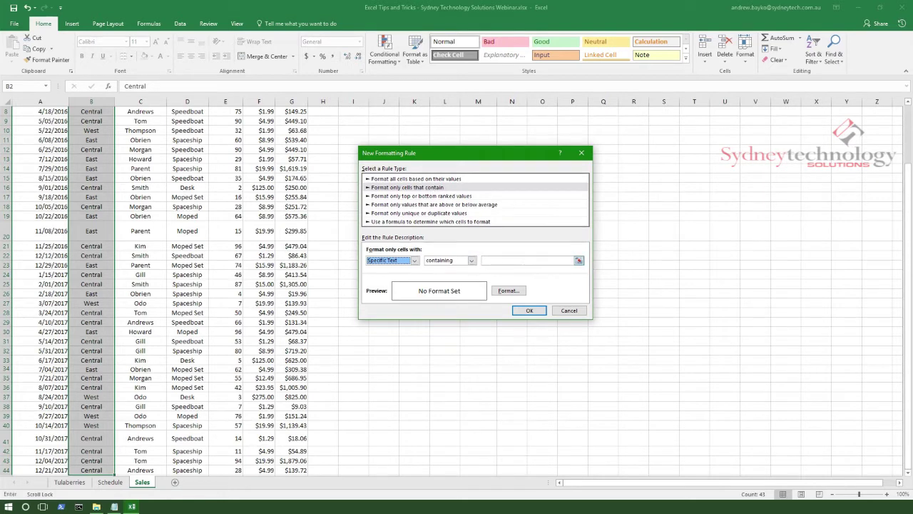
pyautogui.click(508, 261)
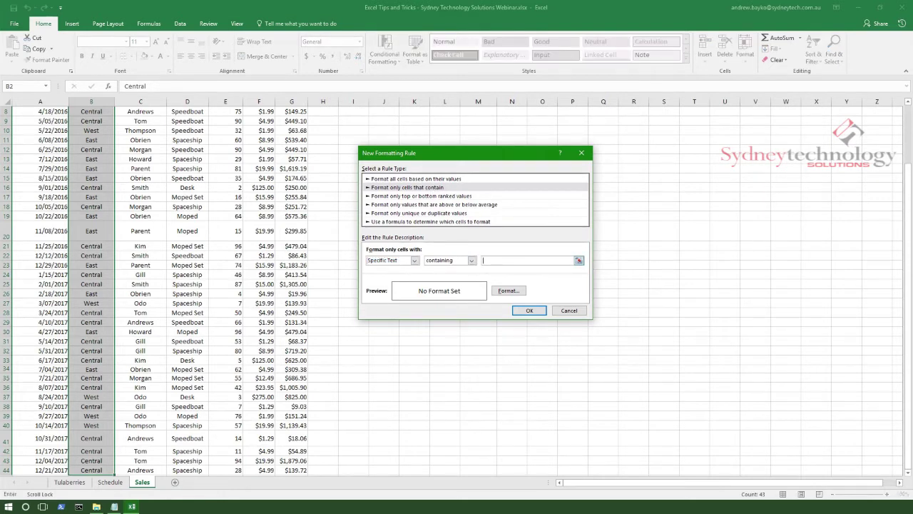
pyautogui.click(578, 261)
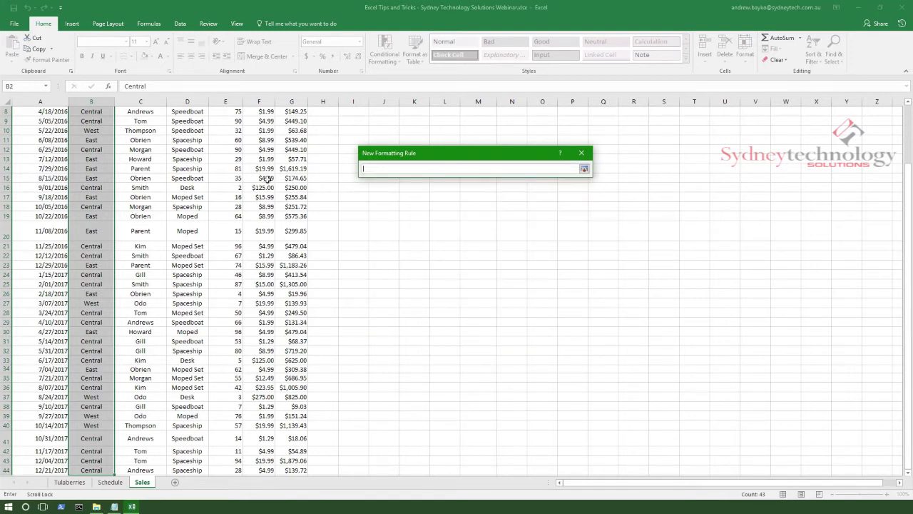
pyautogui.click(102, 152)
pyautogui.click(583, 169)
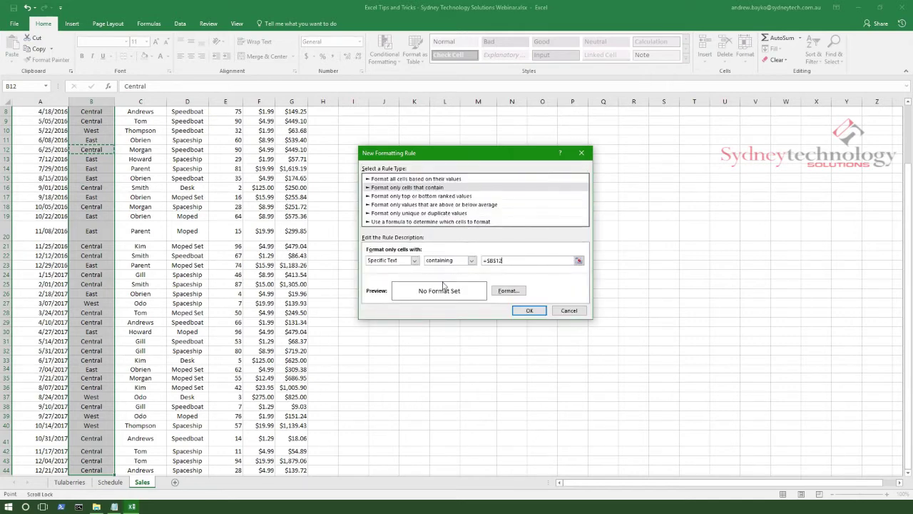
# Give the Central rule a light gold background fill and apply it to the Office values.
pyautogui.click(508, 291)
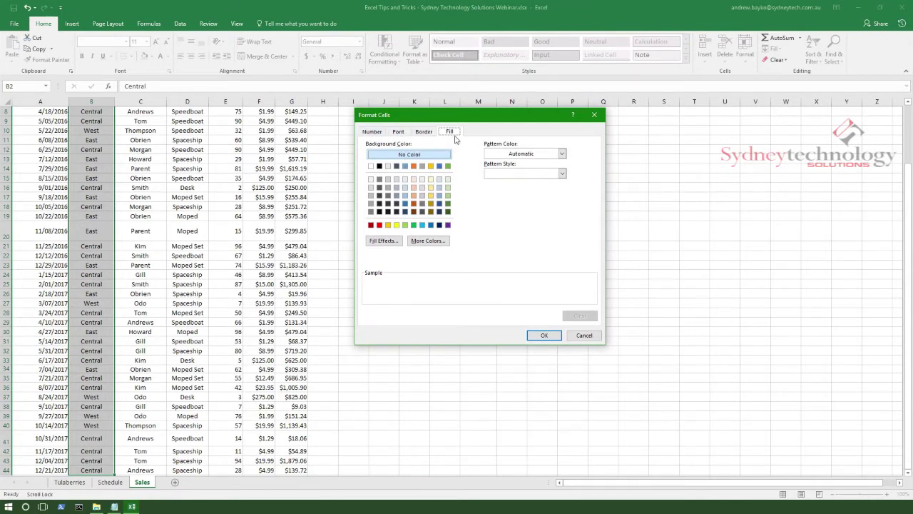
pyautogui.click(431, 187)
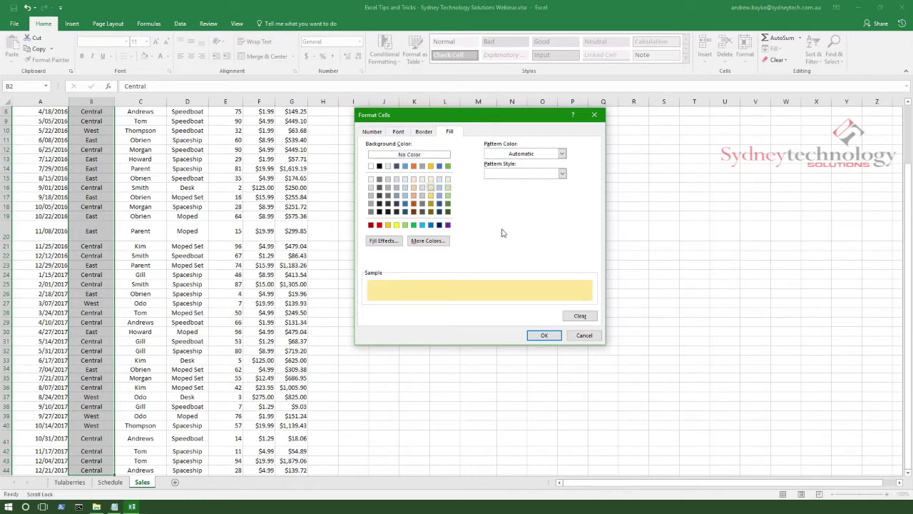
pyautogui.click(542, 337)
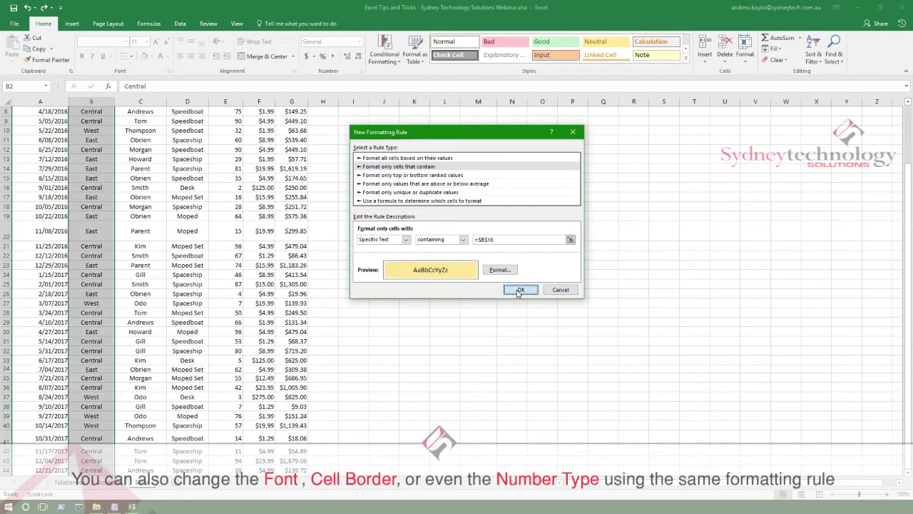
pyautogui.click(521, 290)
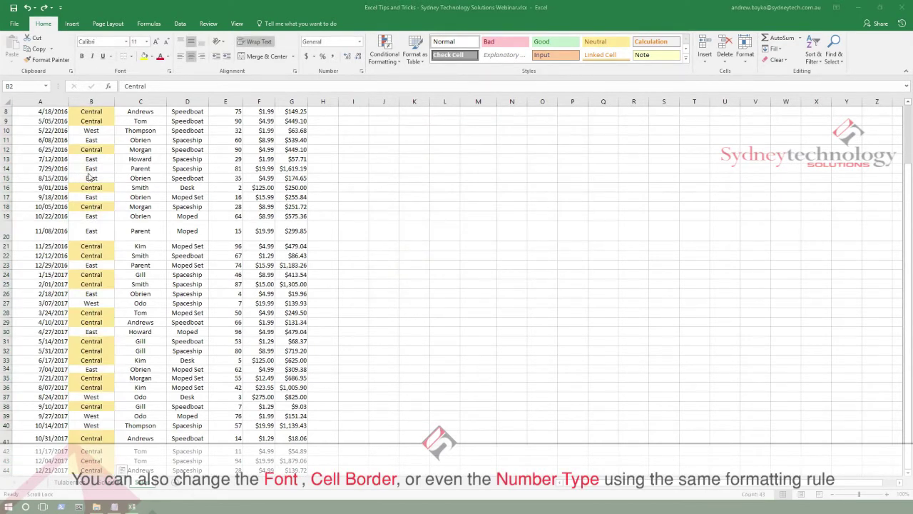
# Test the highlighting below the last sale by choosing Central from the validation list in B45.
pyautogui.click(102, 321)
pyautogui.scroll(-3, 126, 319)
pyautogui.scroll(-3, 98, 296)
pyautogui.click(92, 298)
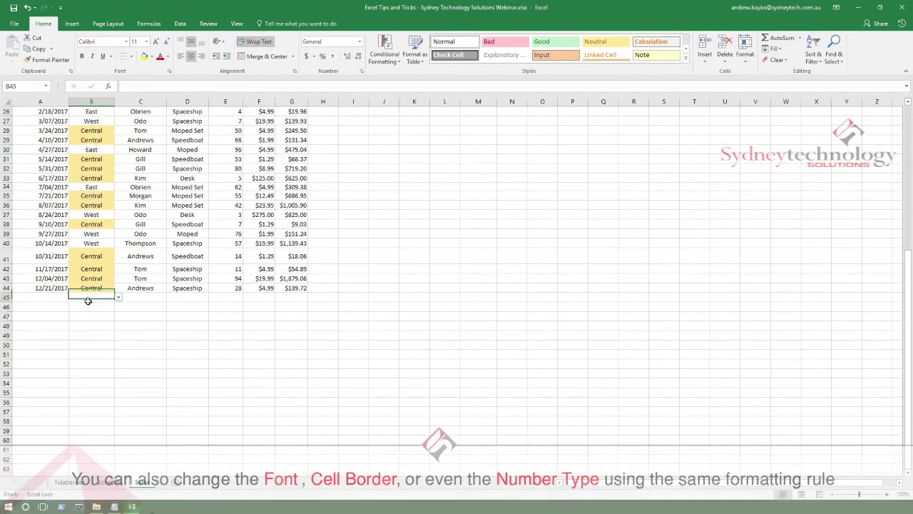
pyautogui.hotkey('alt', 'Down')
pyautogui.click(103, 306)
pyautogui.click(118, 298)
pyautogui.click(97, 311)
pyautogui.click(95, 326)
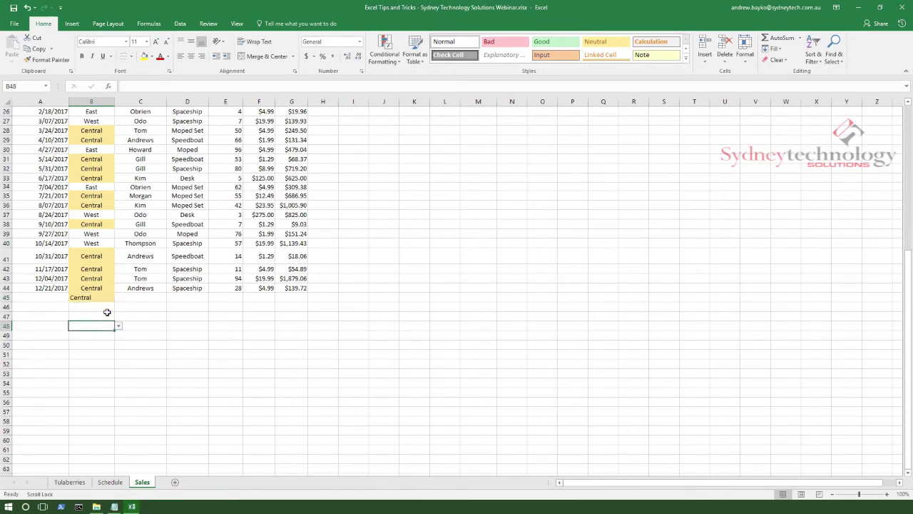
# Choose Central from the validation list in B48 as a second test of the highlighting.
pyautogui.click(122, 326)
pyautogui.click(110, 328)
pyautogui.click(118, 326)
pyautogui.click(100, 340)
pyautogui.click(80, 376)
pyautogui.scroll(2, 117, 314)
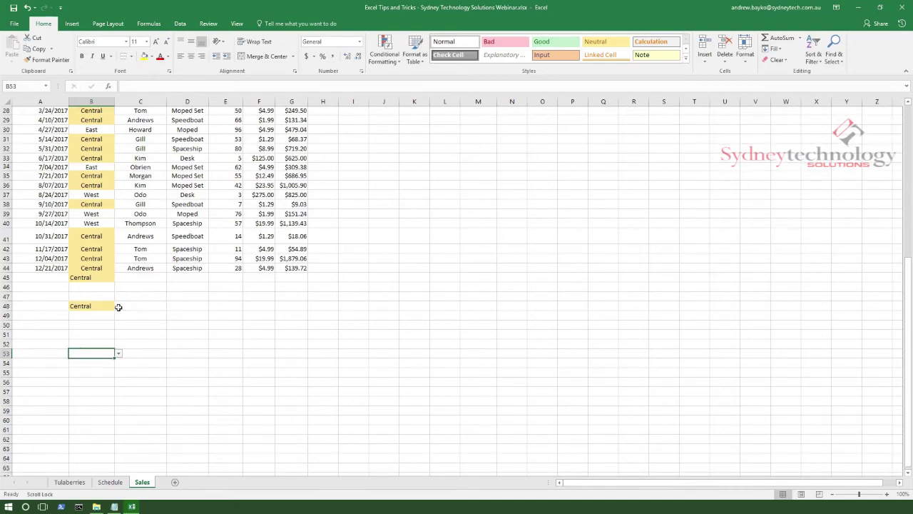
pyautogui.scroll(5, 100, 319)
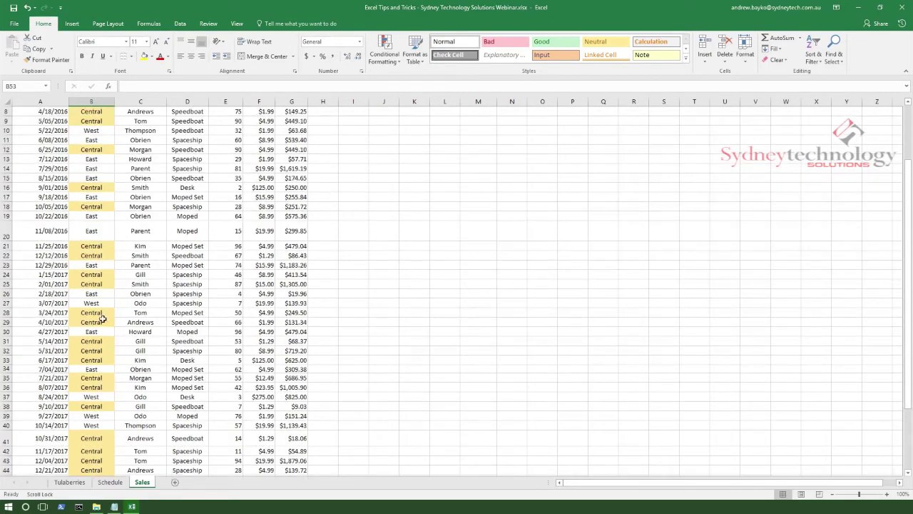
pyautogui.scroll(1, 113, 313)
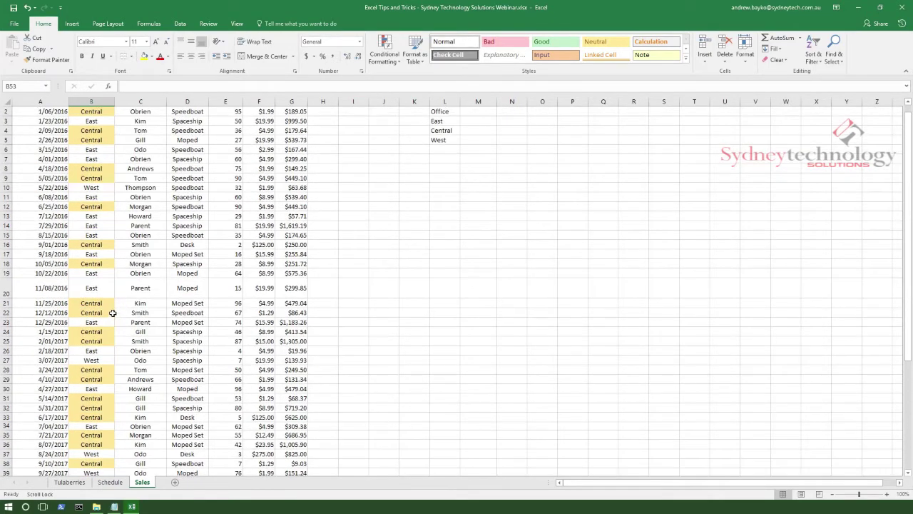
pyautogui.scroll(1, 117, 311)
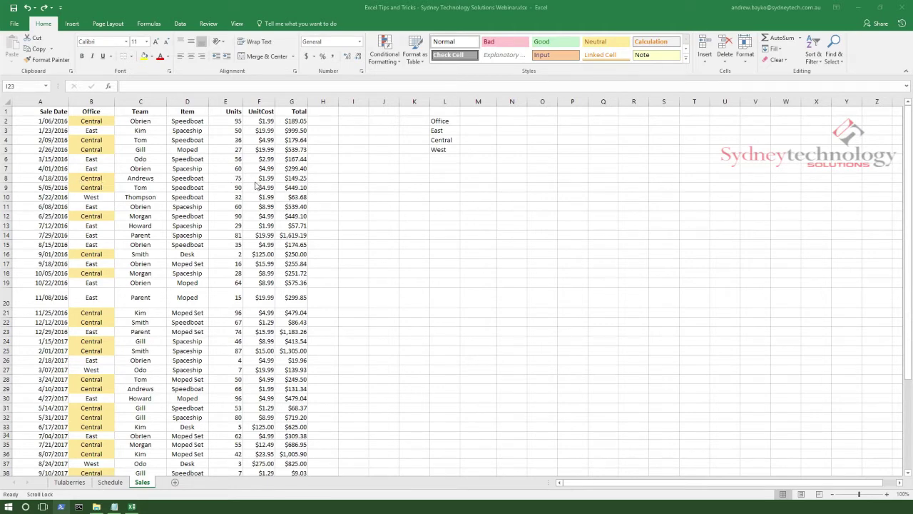
# Reduce the height of the oversized row 20 by hand towards that of its neighbouring rows.
pyautogui.doubleClick(211, 247)
pyautogui.scroll(-6, 242, 252)
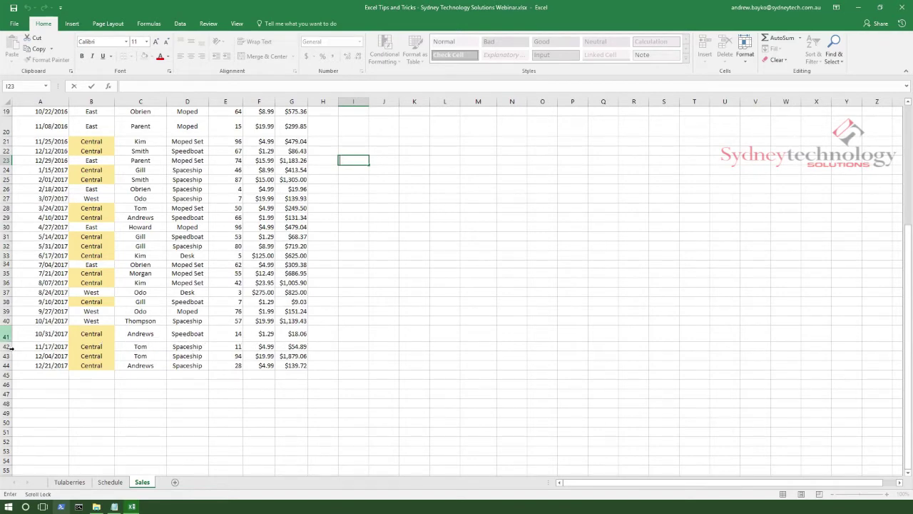
pyautogui.scroll(3, 22, 337)
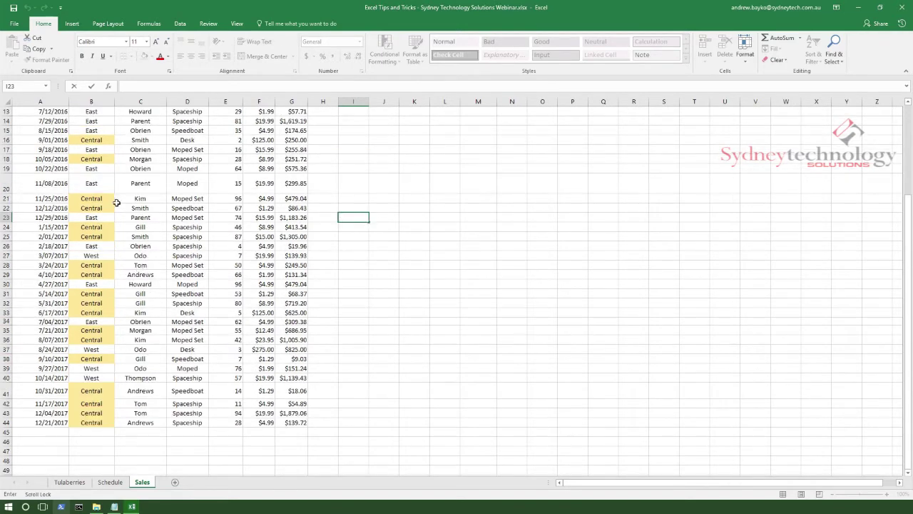
pyautogui.scroll(3, 177, 246)
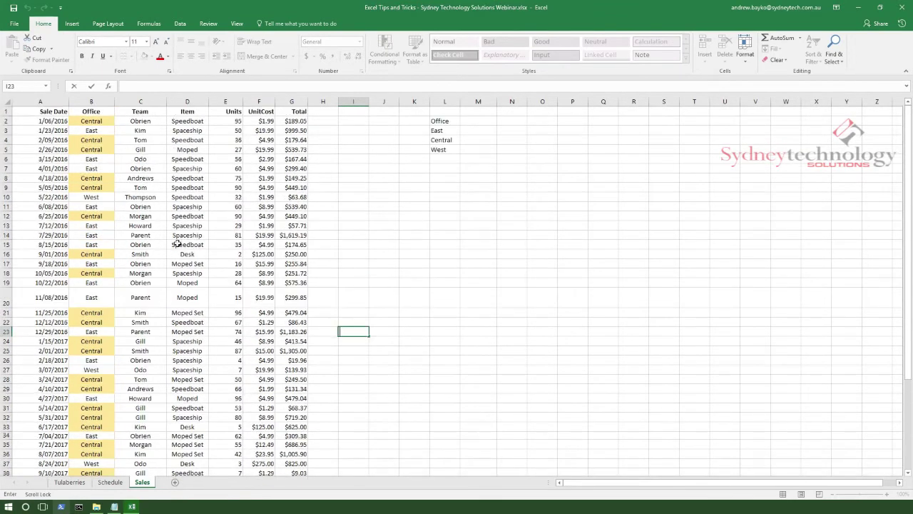
pyautogui.click(12, 312)
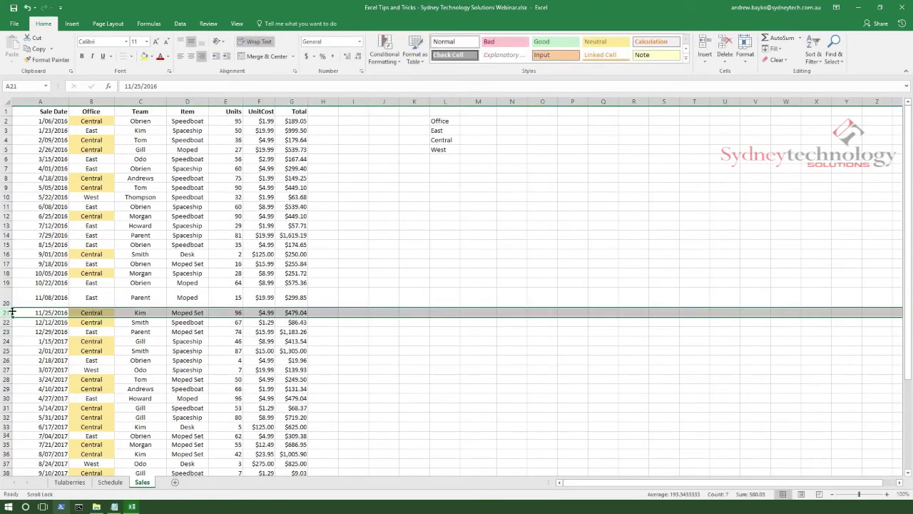
pyautogui.moveTo(12, 312); pyautogui.dragTo(12, 302)
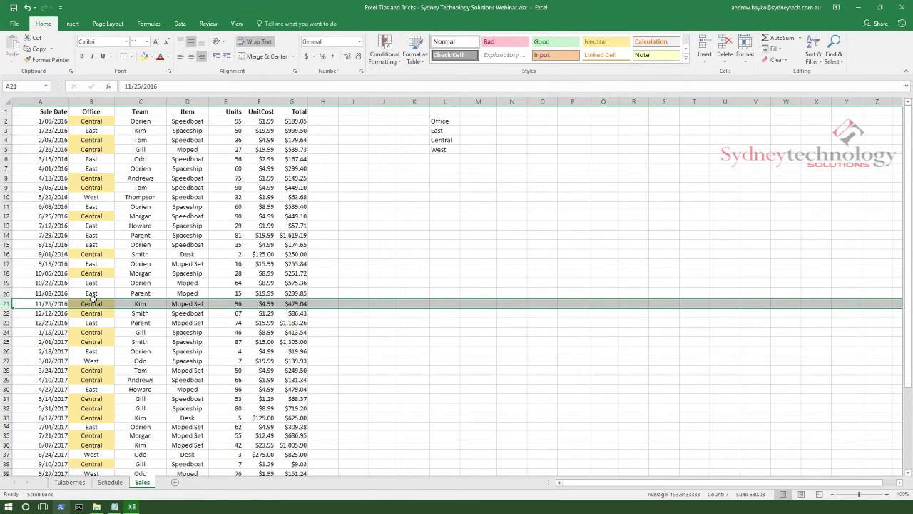
pyautogui.click(200, 293)
pyautogui.press('Down')
pyautogui.press('Down')
pyautogui.press('Down')
pyautogui.press('Down')
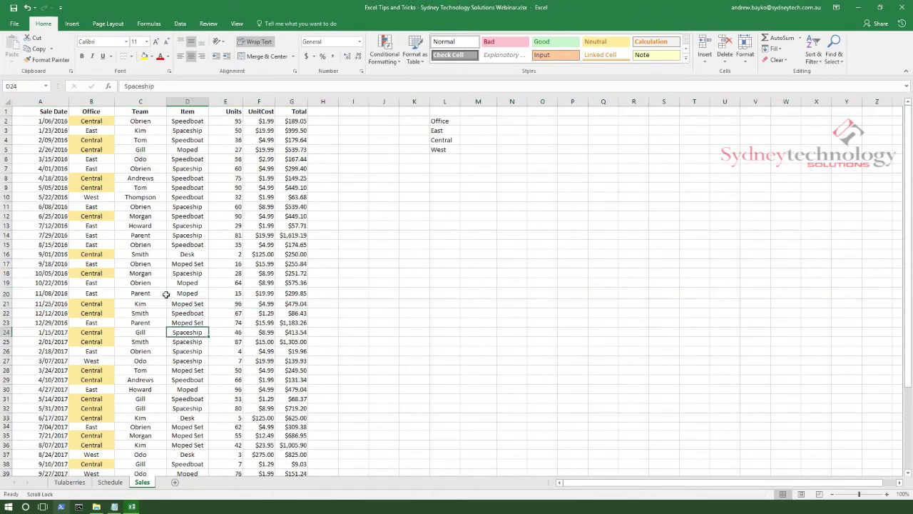
pyautogui.click(171, 265)
# Select the whole sales table A1:G44 and AutoFit the height of its rows.
pyautogui.click(38, 121)
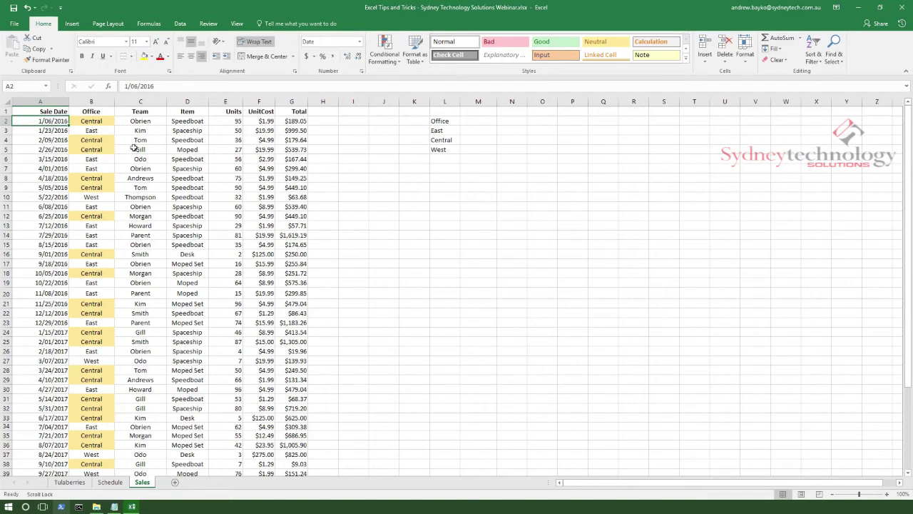
pyautogui.hotkey('ctrl', 'a')
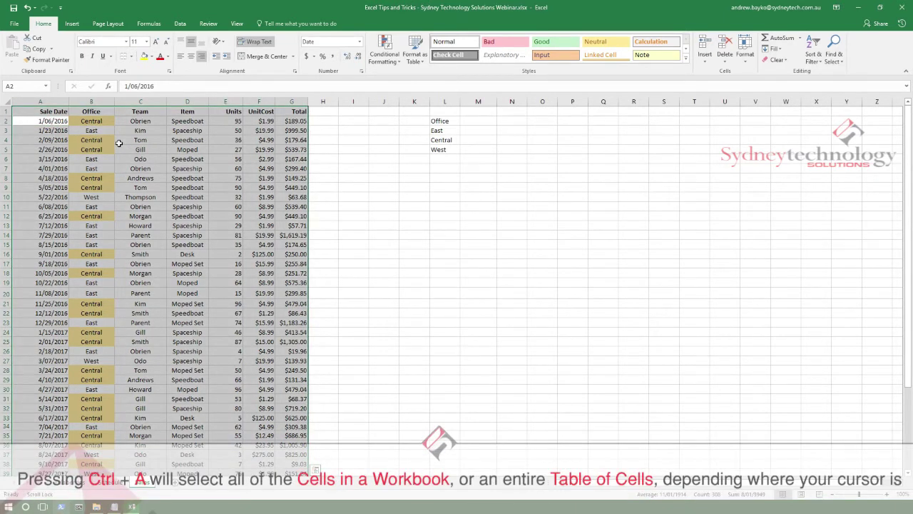
pyautogui.hotkey('ctrl', 'q')
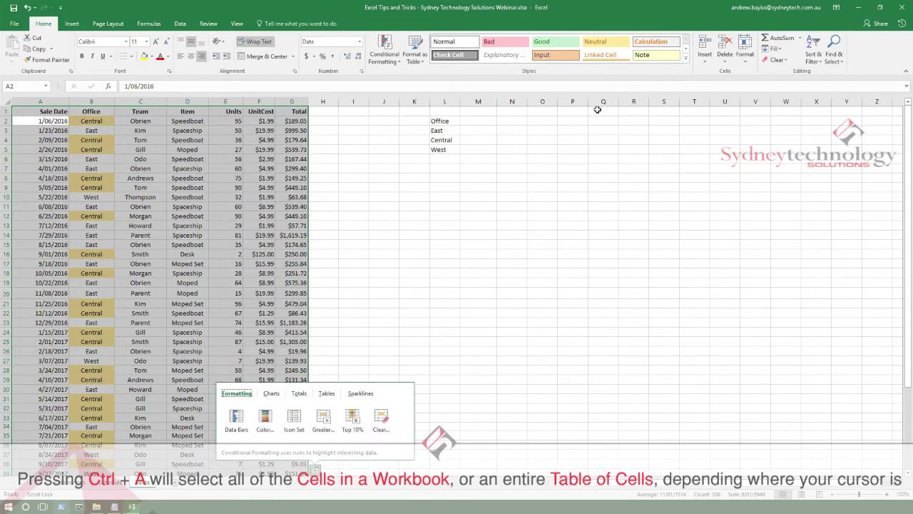
pyautogui.click(745, 62)
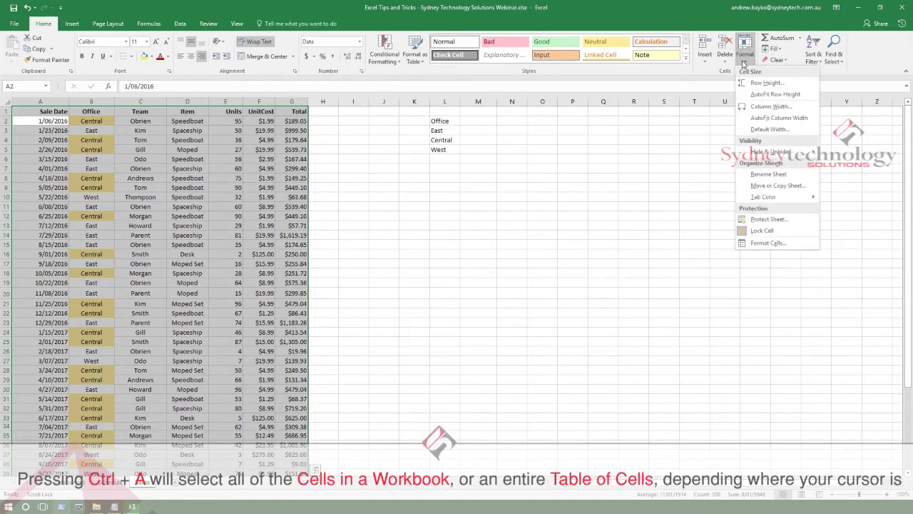
pyautogui.click(790, 95)
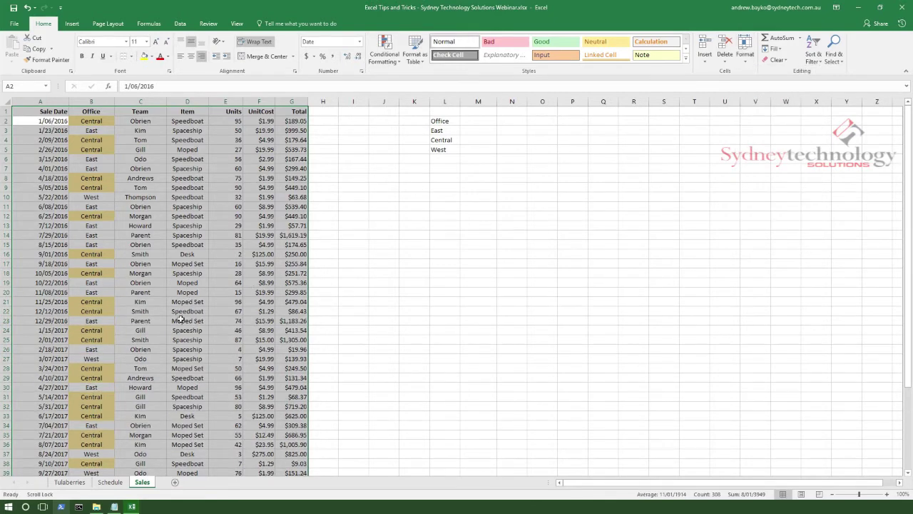
# Check the row heights throughout the sales table down to the last sale.
pyautogui.click(410, 312)
pyautogui.scroll(-4, 164, 404)
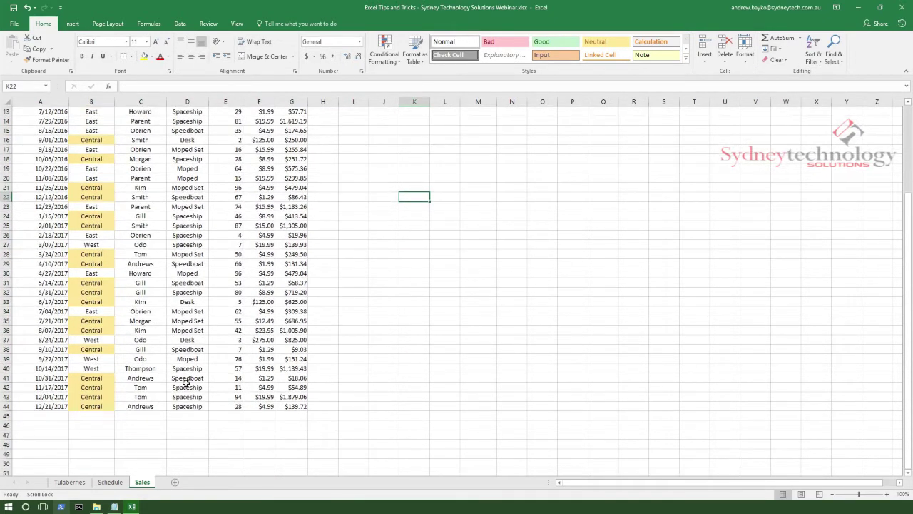
pyautogui.scroll(3, 180, 317)
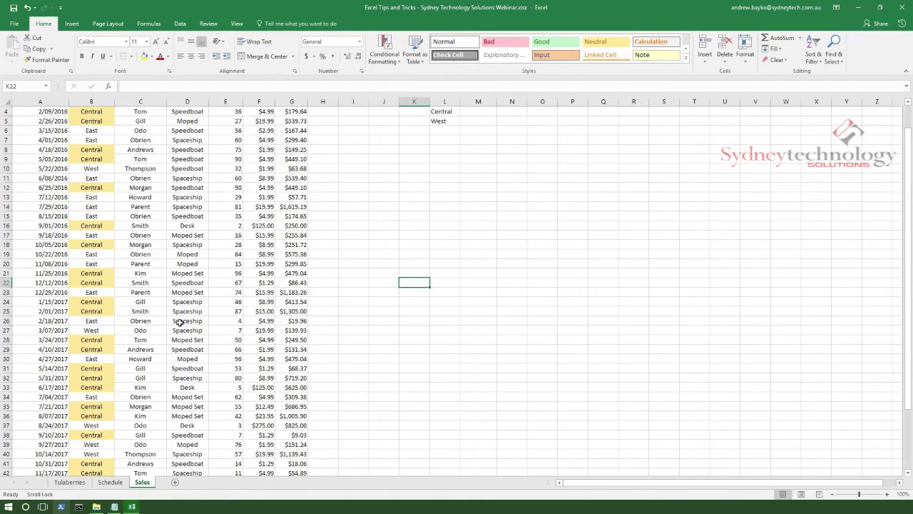
pyautogui.scroll(1, 182, 319)
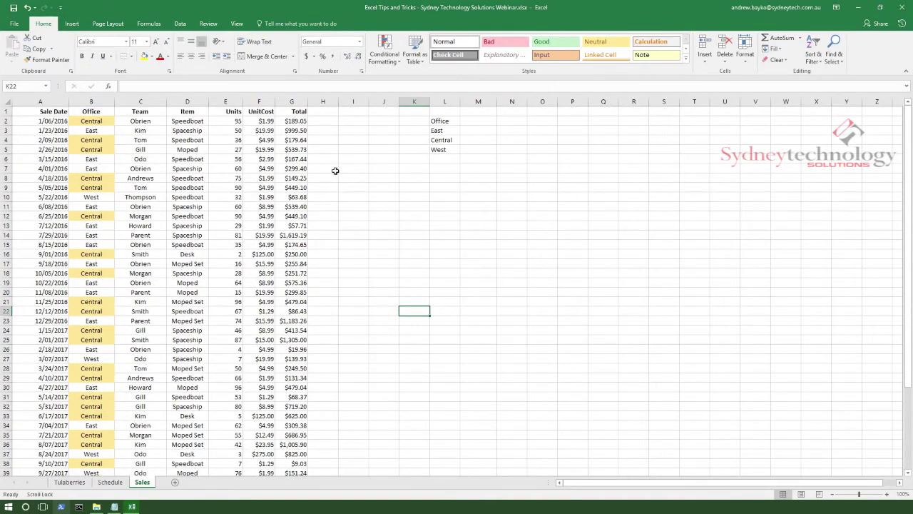
pyautogui.scroll(-1, 391, 194)
pyautogui.scroll(1, 388, 214)
pyautogui.scroll(-1, 328, 235)
pyautogui.scroll(-2, 342, 246)
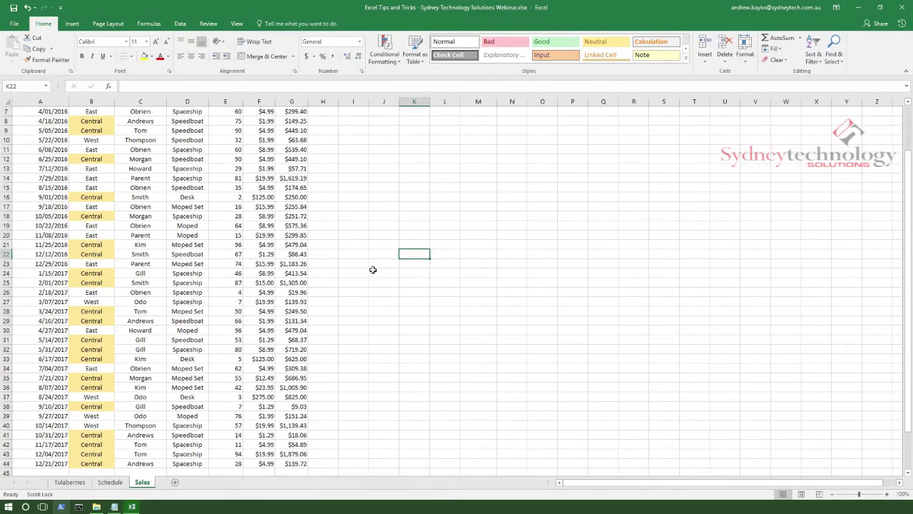
pyautogui.scroll(2, 371, 265)
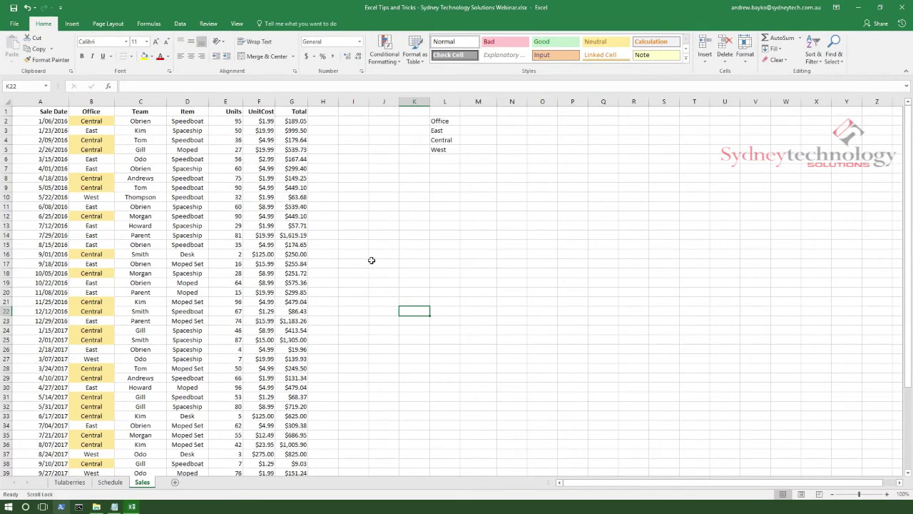
pyautogui.click(368, 256)
pyautogui.click(363, 210)
pyautogui.click(387, 227)
pyautogui.scroll(-2, 389, 243)
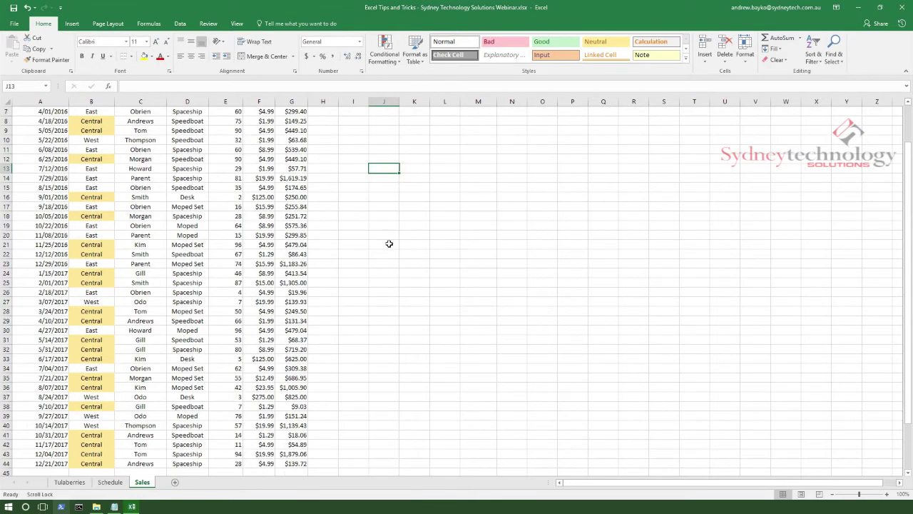
pyautogui.scroll(2, 400, 234)
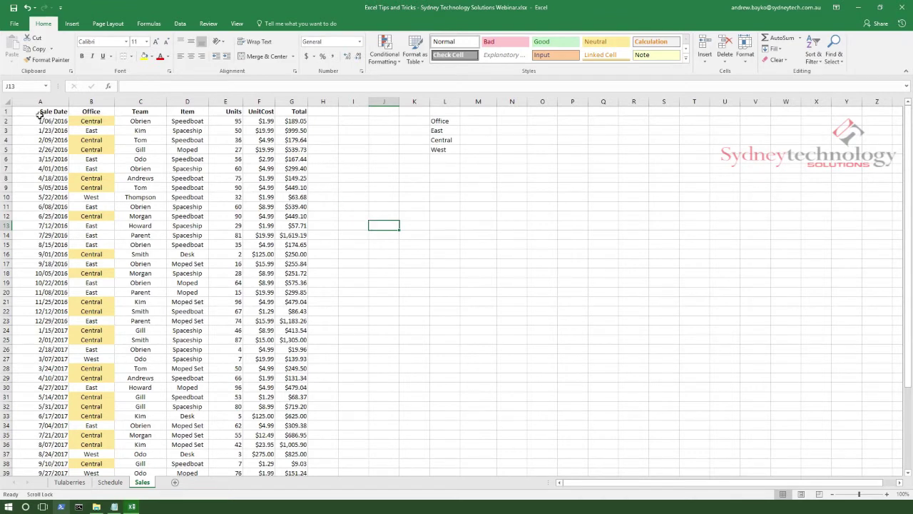
pyautogui.press('Down')
pyautogui.press('Right')
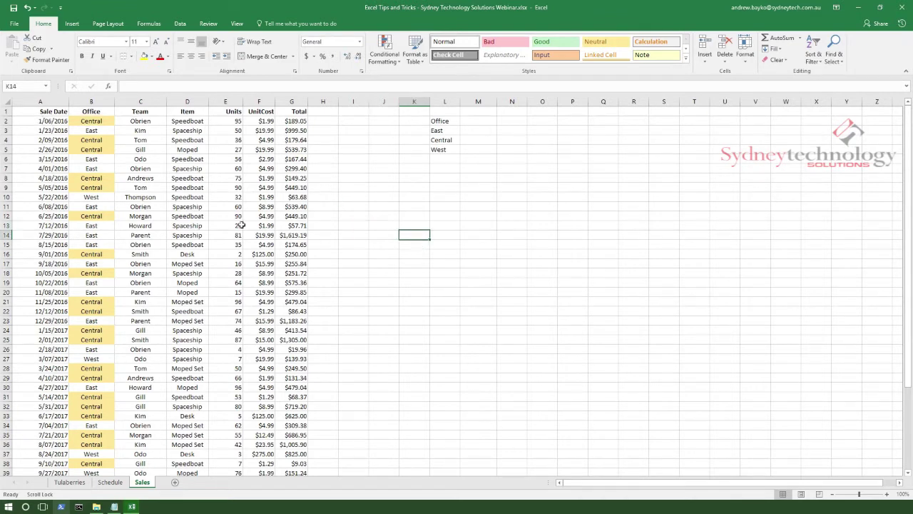
pyautogui.scroll(-3, 251, 247)
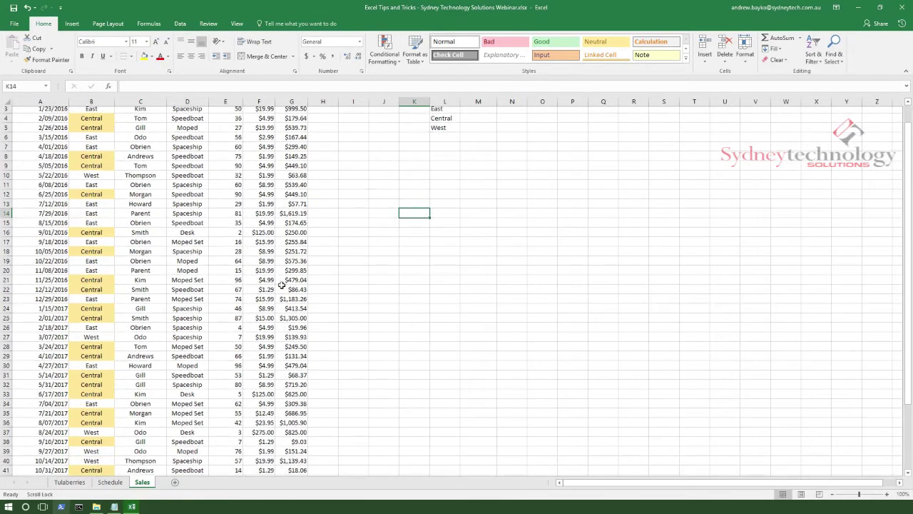
pyautogui.scroll(2, 349, 261)
pyautogui.scroll(1, 388, 243)
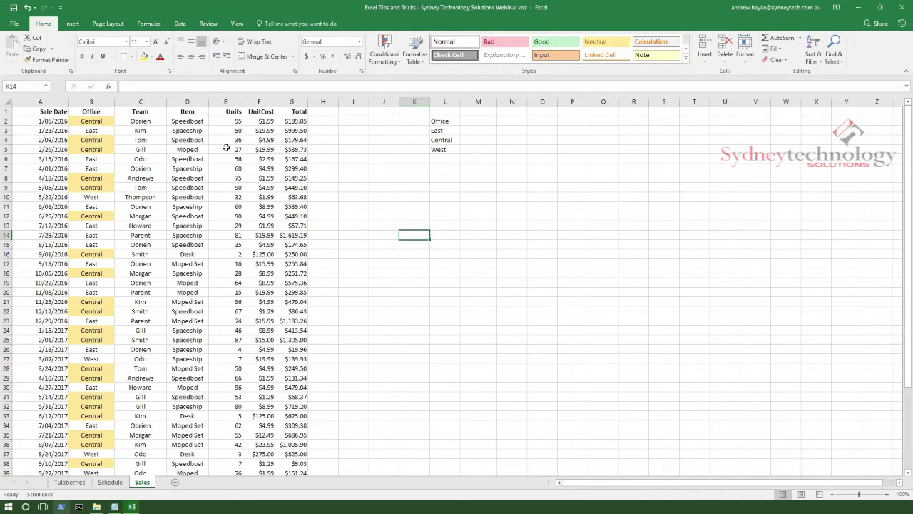
pyautogui.click(385, 218)
pyautogui.click(412, 339)
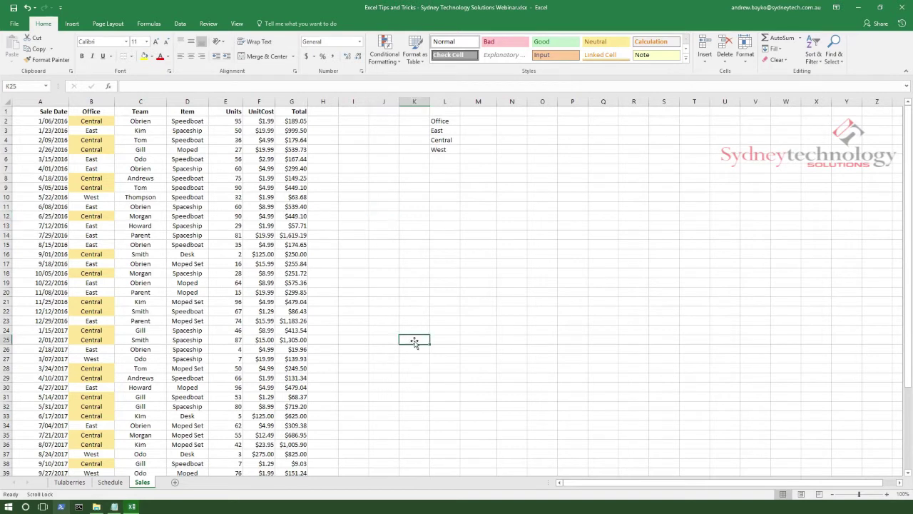
pyautogui.click(383, 227)
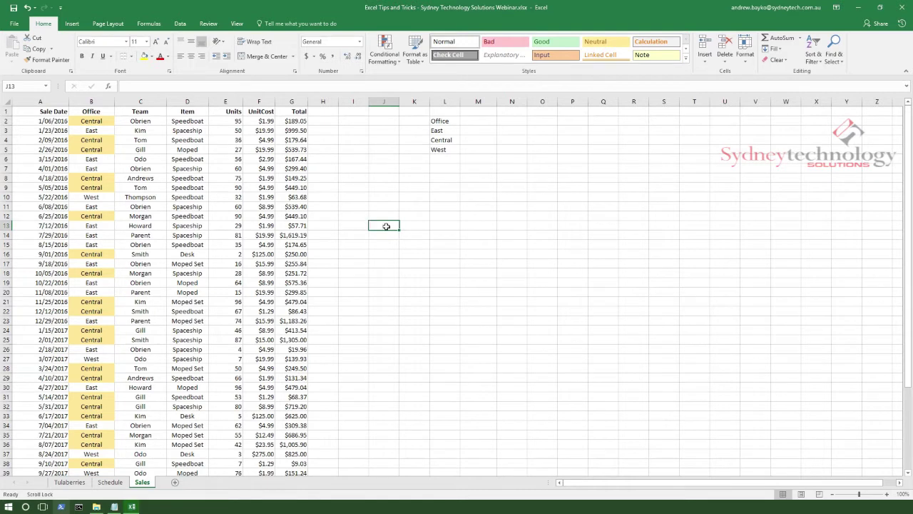
# Format the sales range A1:G44 as a table with headers in a blue Medium table style.
pyautogui.click(46, 111)
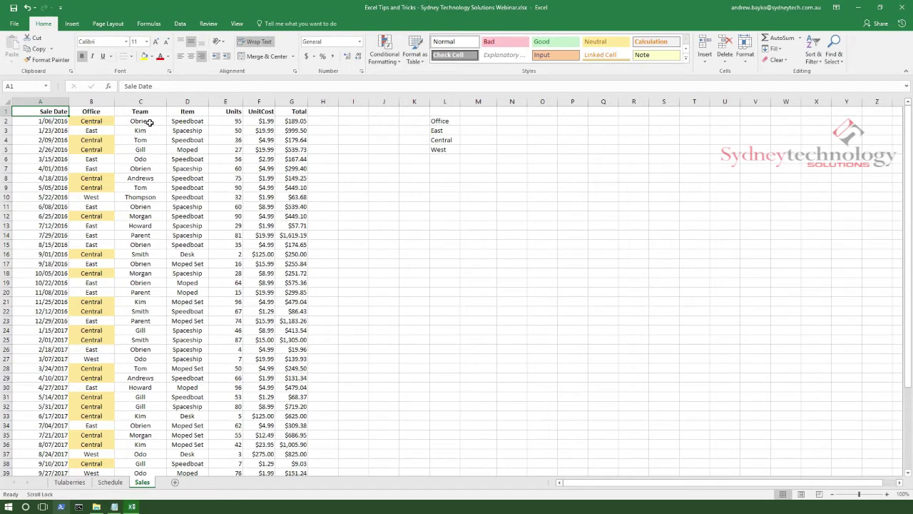
pyautogui.hotkey('ctrl', 'shift', 'Right')
pyautogui.hotkey('ctrl', 'shift', 'Down')
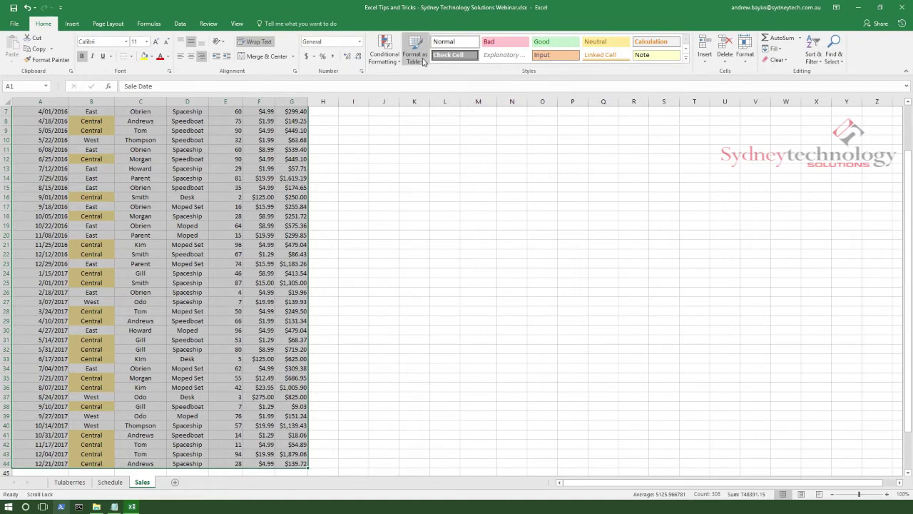
pyautogui.click(420, 63)
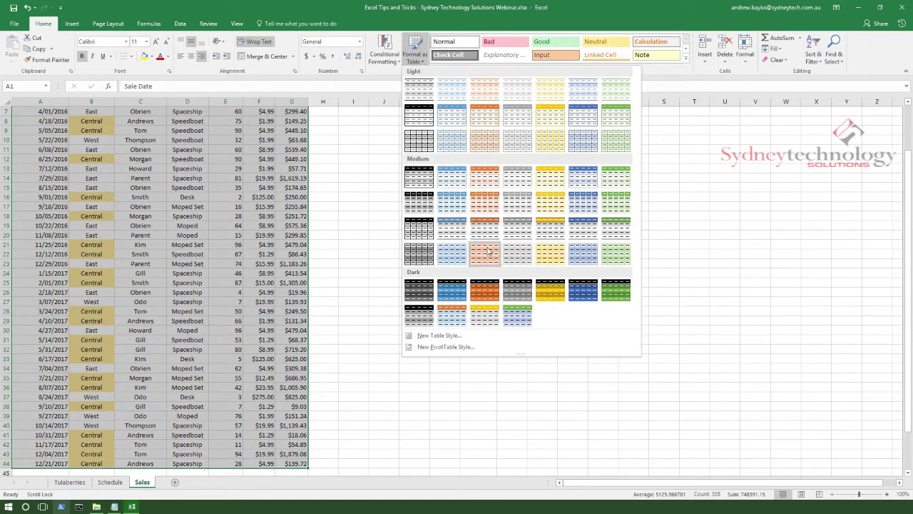
pyautogui.click(462, 204)
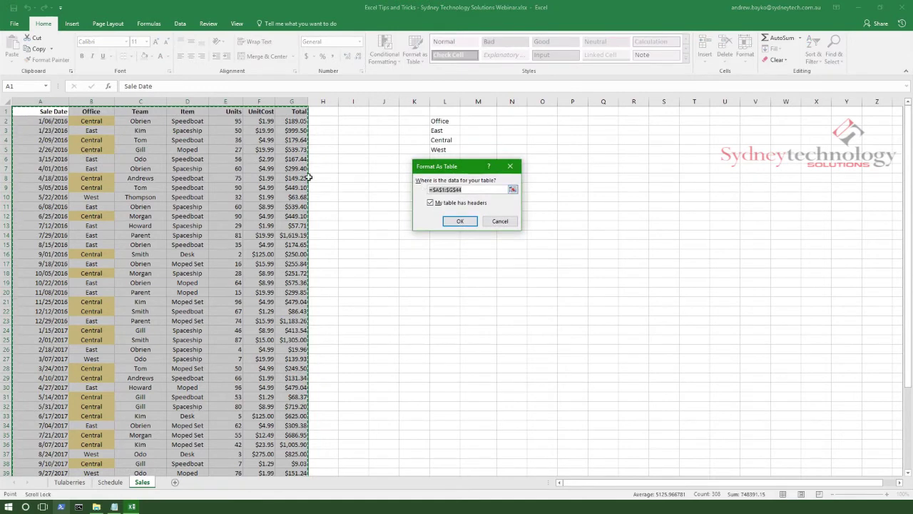
pyautogui.click(459, 222)
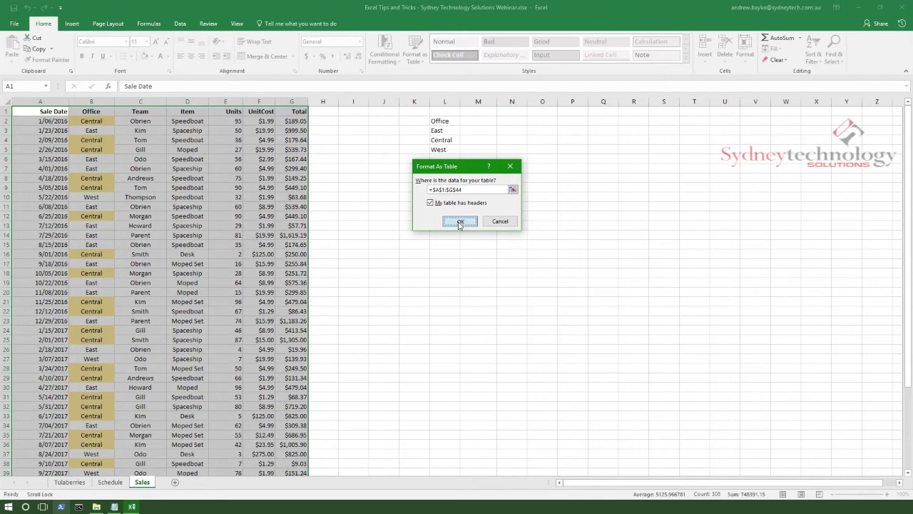
pyautogui.click(412, 198)
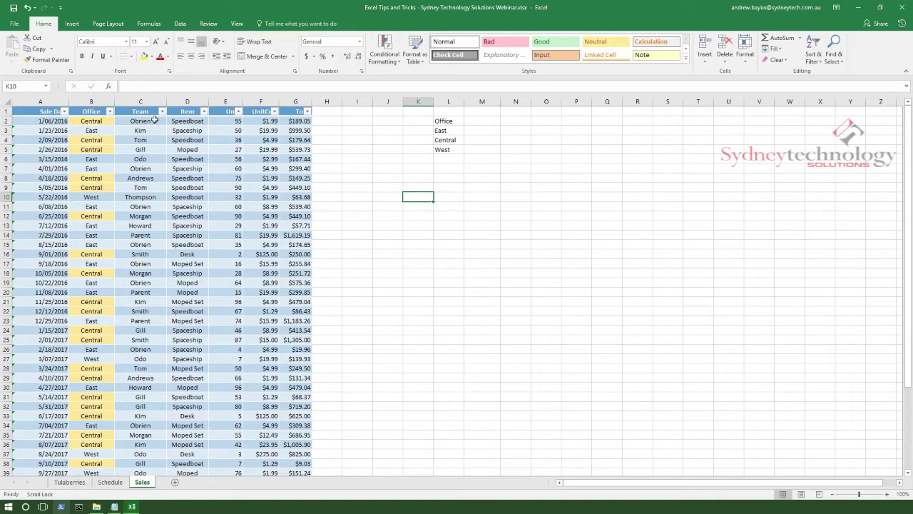
# Look over the blue table down to the last sale and undo its table formatting.
pyautogui.scroll(-3, 150, 178)
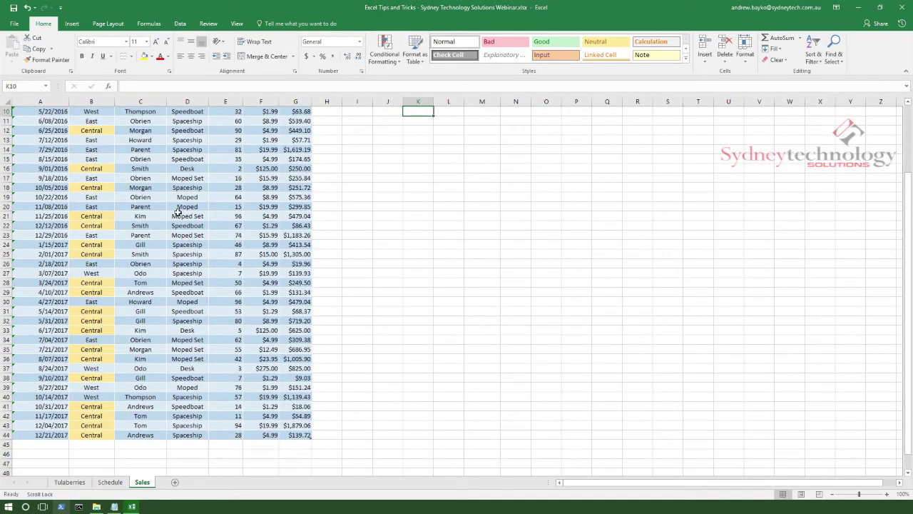
pyautogui.scroll(3, 178, 212)
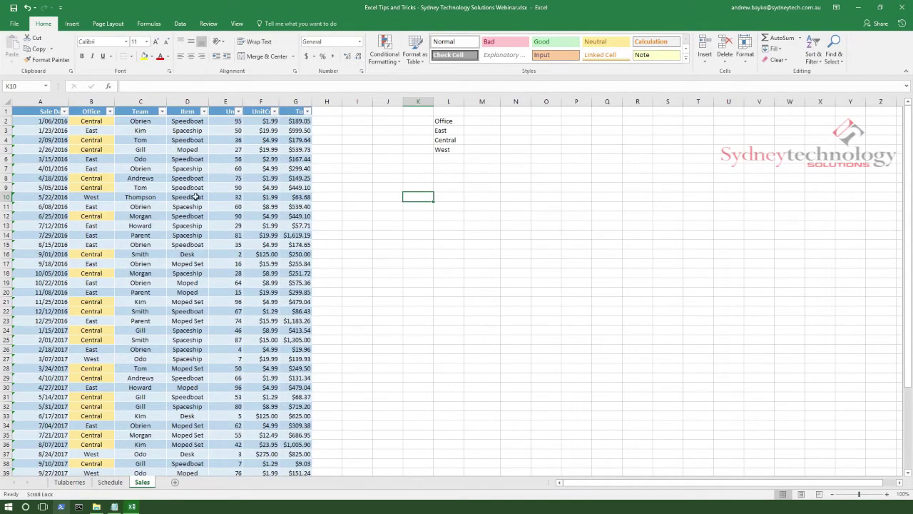
pyautogui.click(190, 187)
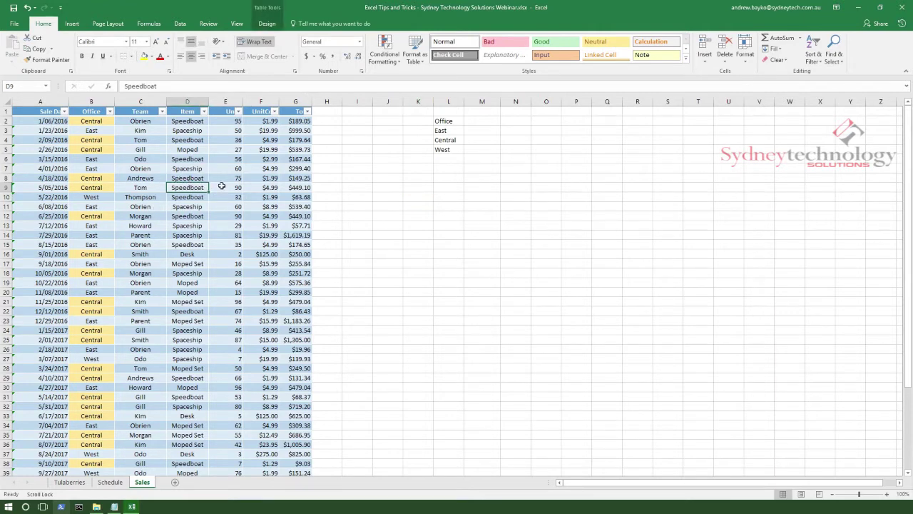
pyautogui.hotkey('ctrl', 'z')
pyautogui.hotkey('ctrl', 'q')
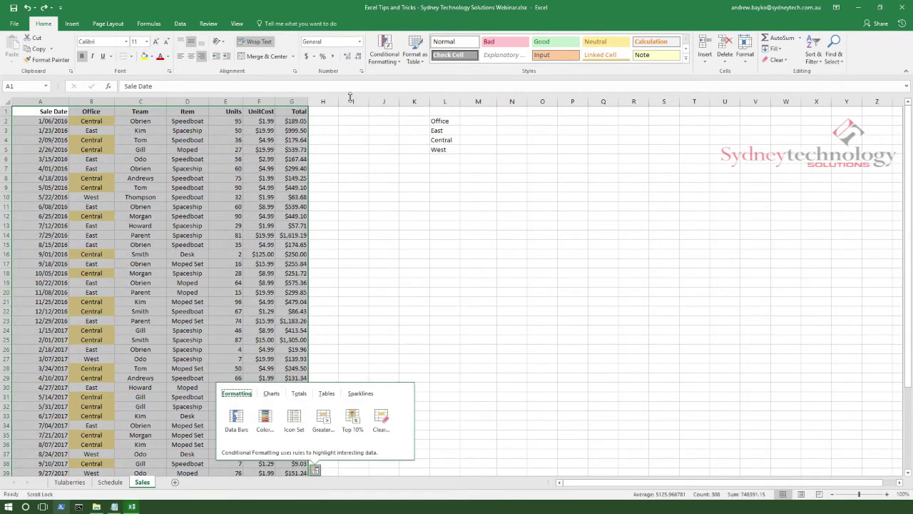
# Format the sales range A1:G44 as a table with headers in the light green banded style.
pyautogui.click(414, 49)
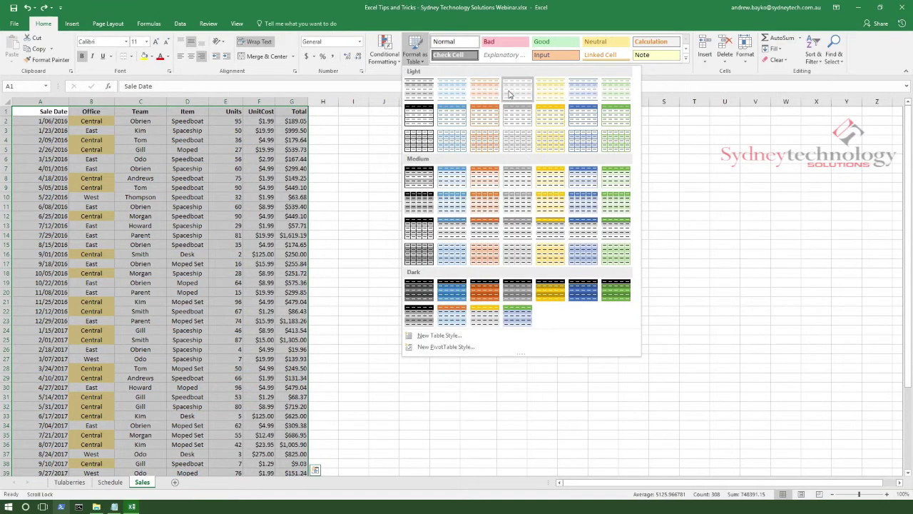
pyautogui.click(615, 88)
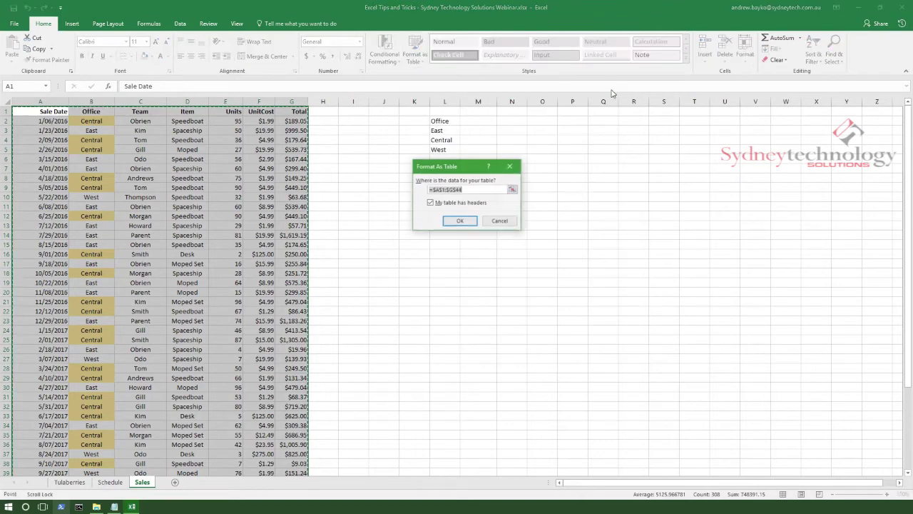
pyautogui.click(458, 222)
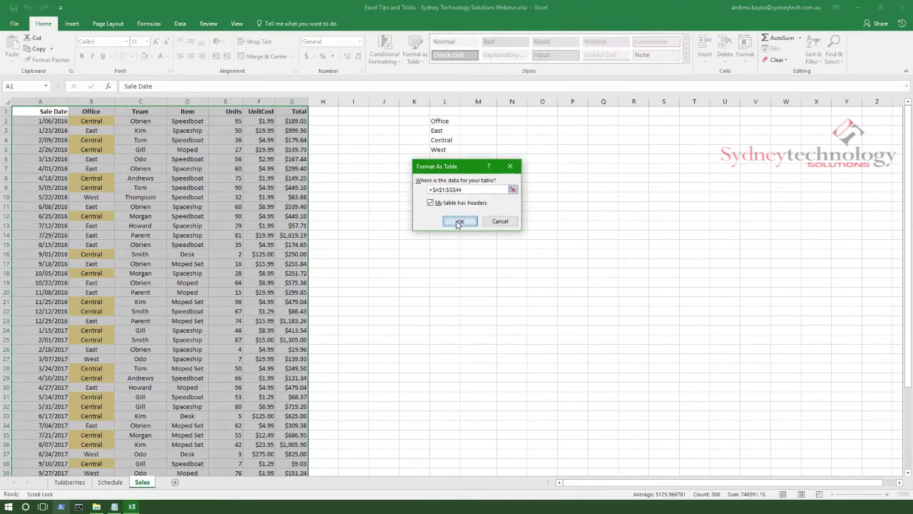
pyautogui.click(392, 216)
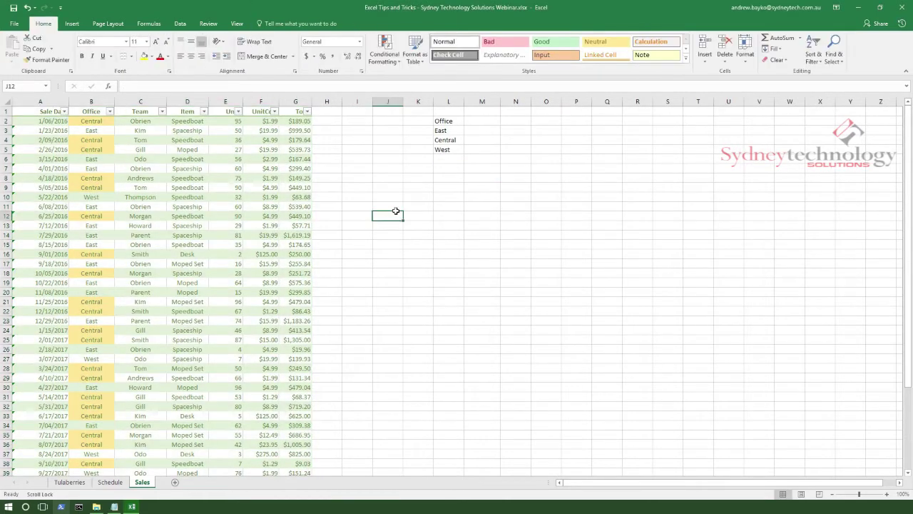
# Review the green table down to the last sale and preview how the Sales sheet prints.
pyautogui.click(250, 188)
pyautogui.scroll(-2, 178, 188)
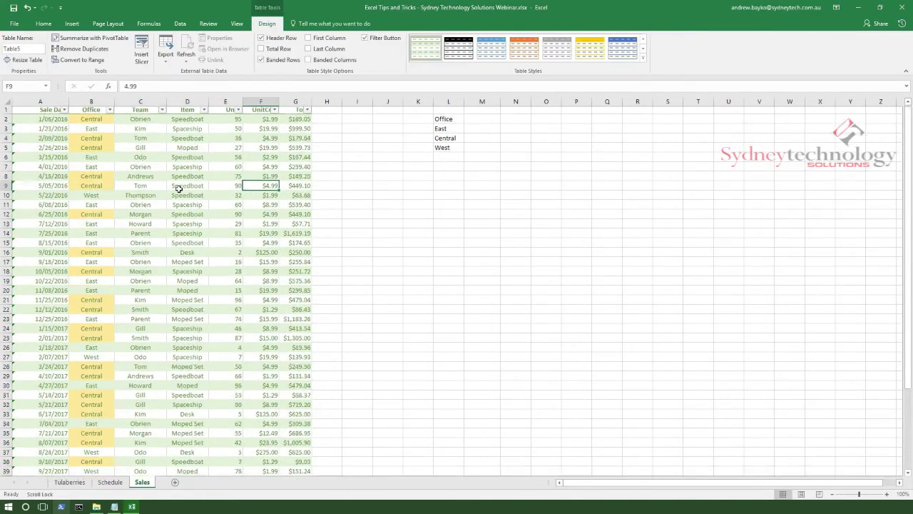
pyautogui.scroll(-3, 179, 188)
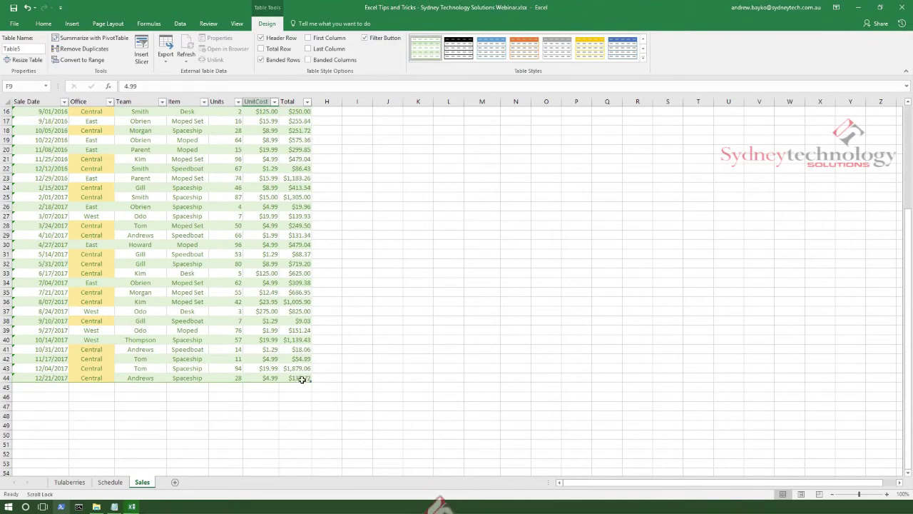
pyautogui.scroll(5, 285, 222)
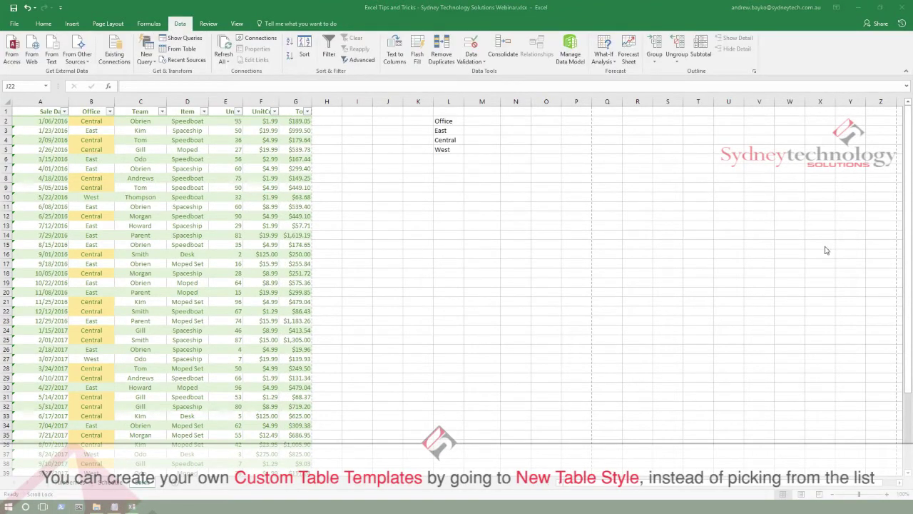
pyautogui.click(411, 264)
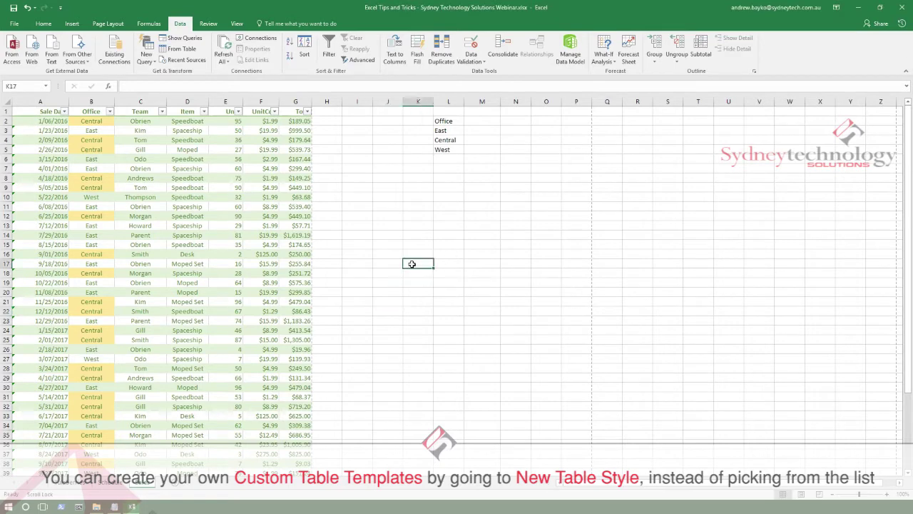
pyautogui.hotkey('ctrl', 'p')
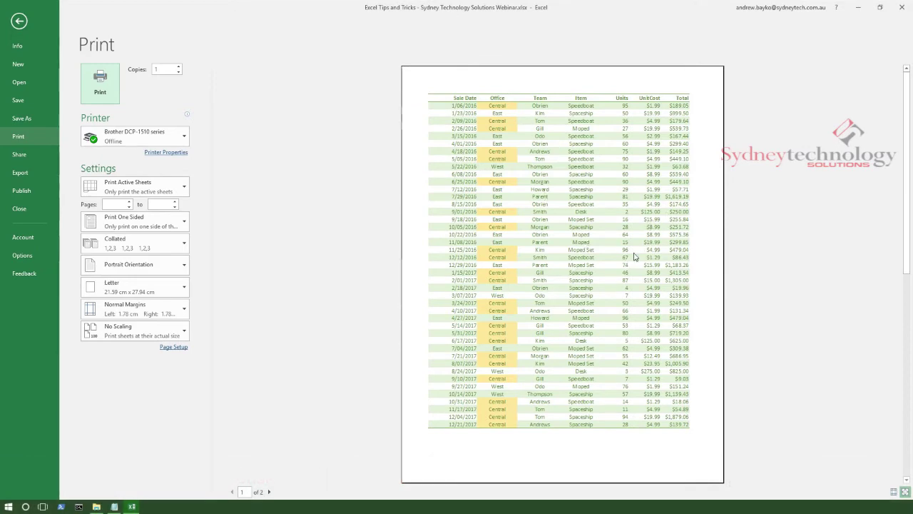
pyautogui.press('Escape')
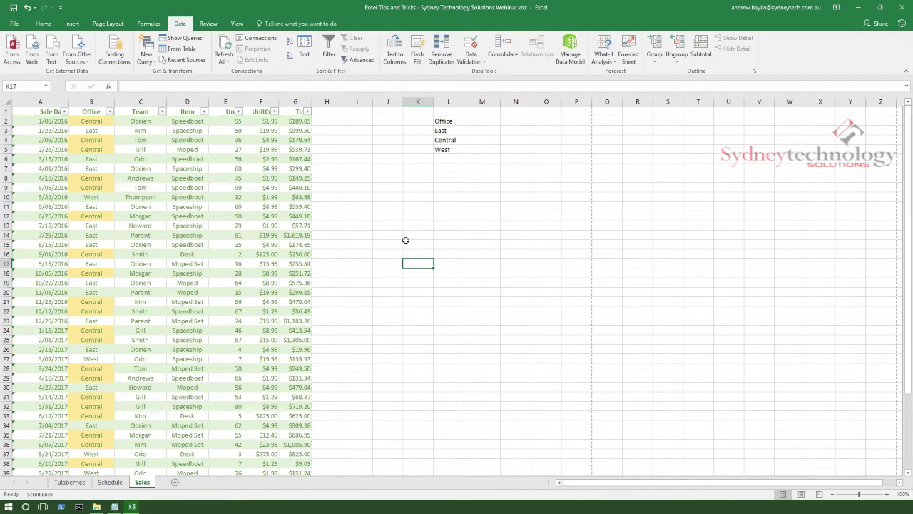
pyautogui.click(404, 239)
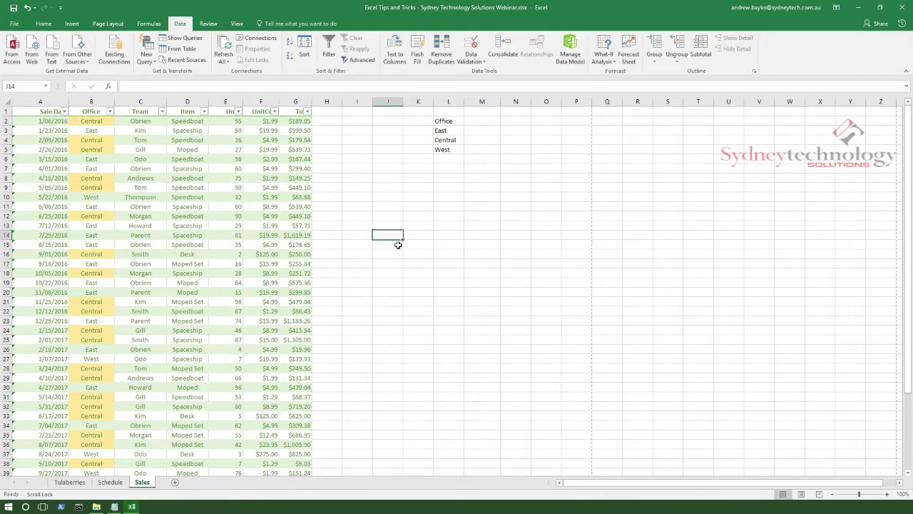
# Select the whole formatted sales table A1:G44 with its headers and copy it.
pyautogui.click(205, 245)
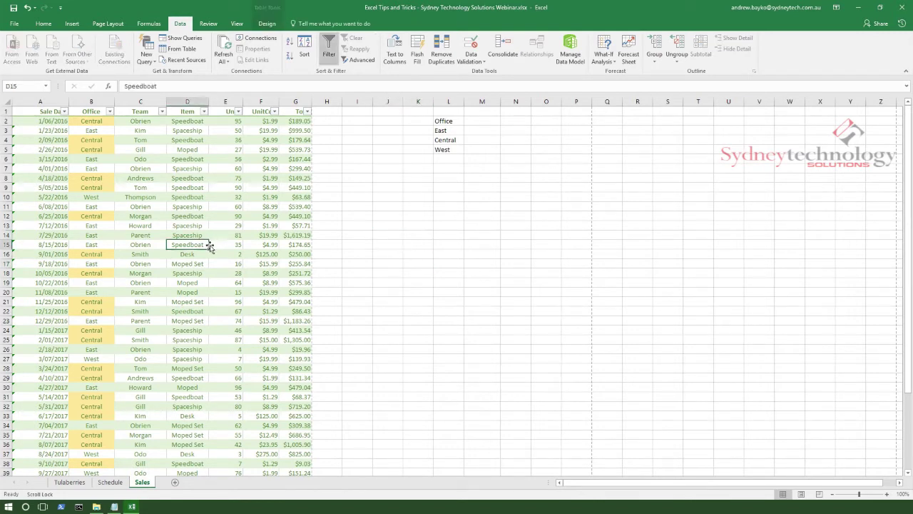
pyautogui.click(40, 112)
pyautogui.hotkey('ctrl', 'shift', 'Right')
pyautogui.hotkey('ctrl', 'shift', 'Down')
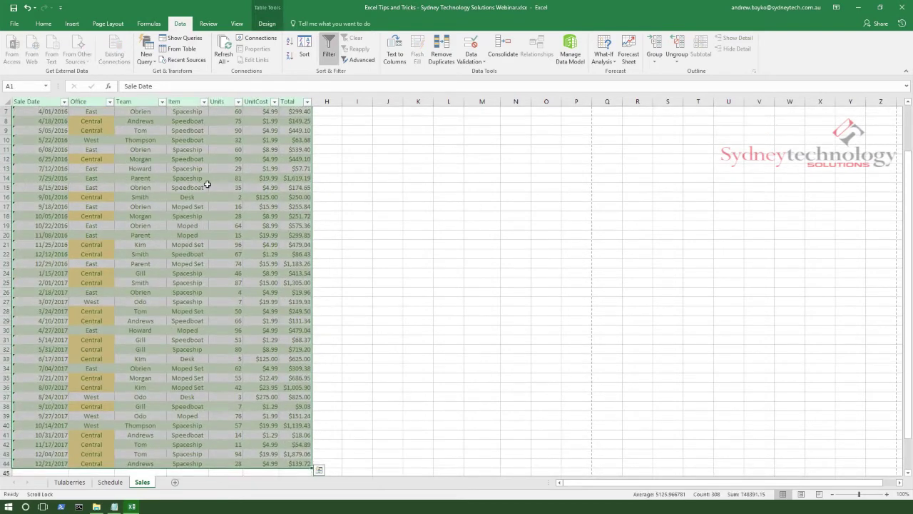
pyautogui.hotkey('ctrl', 'c')
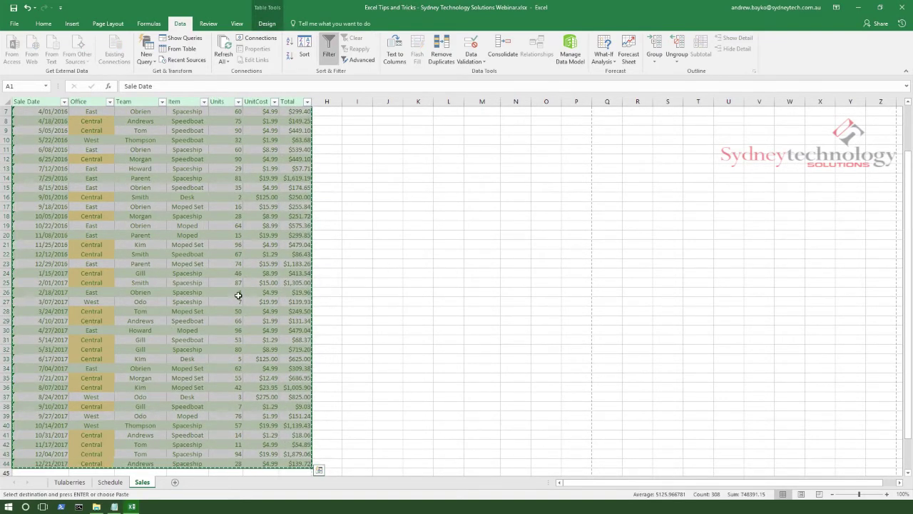
# Switch to the Word letterhead document and paste the copied sales table into its text box.
pyautogui.hotkey('alt', 'Tab')
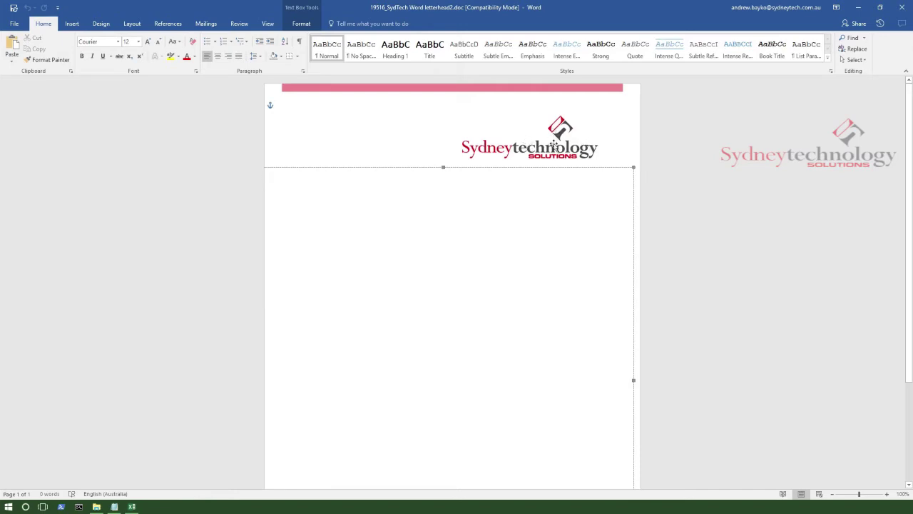
pyautogui.hotkey('ctrl', 'v')
pyautogui.scroll(5, 425, 219)
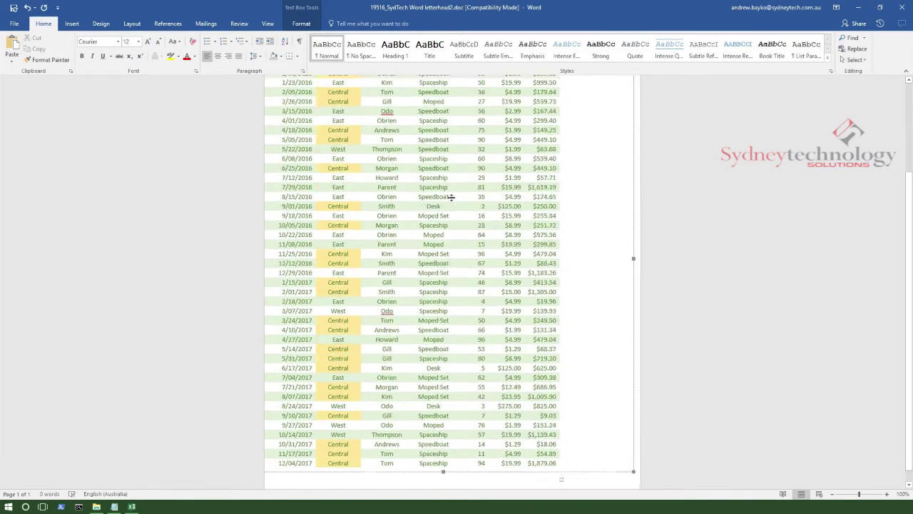
# Move the text box with the pasted table inward from the page's left edge and remove the stray letter above the table.
pyautogui.moveTo(300, 155); pyautogui.dragTo(337, 157)
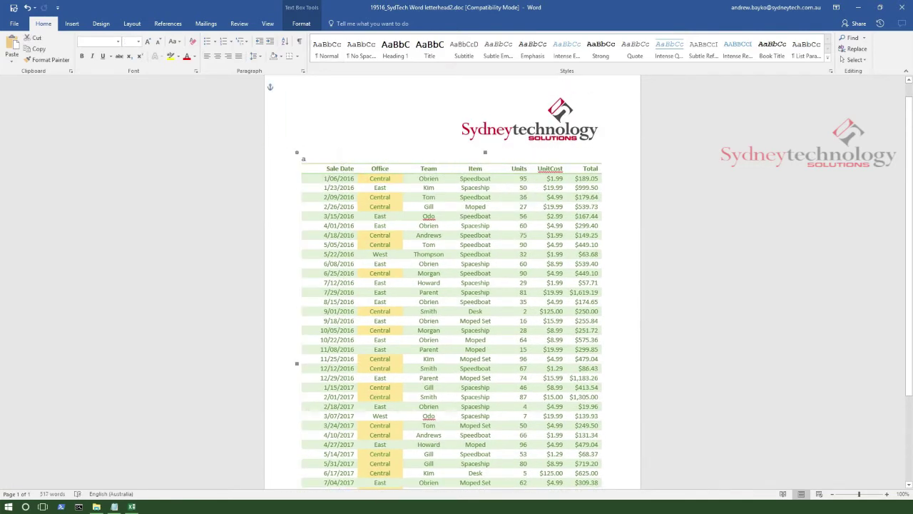
pyautogui.click(299, 159)
pyautogui.click(304, 159)
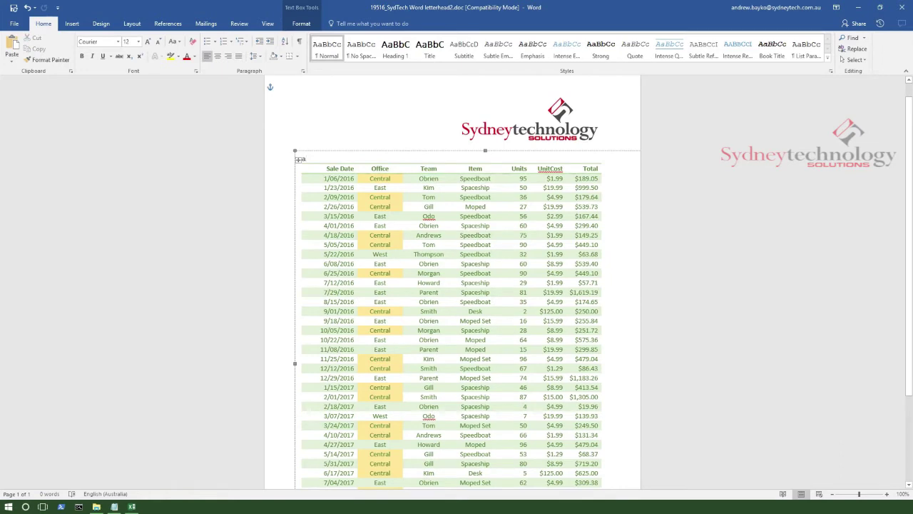
pyautogui.scroll(1, 447, 171)
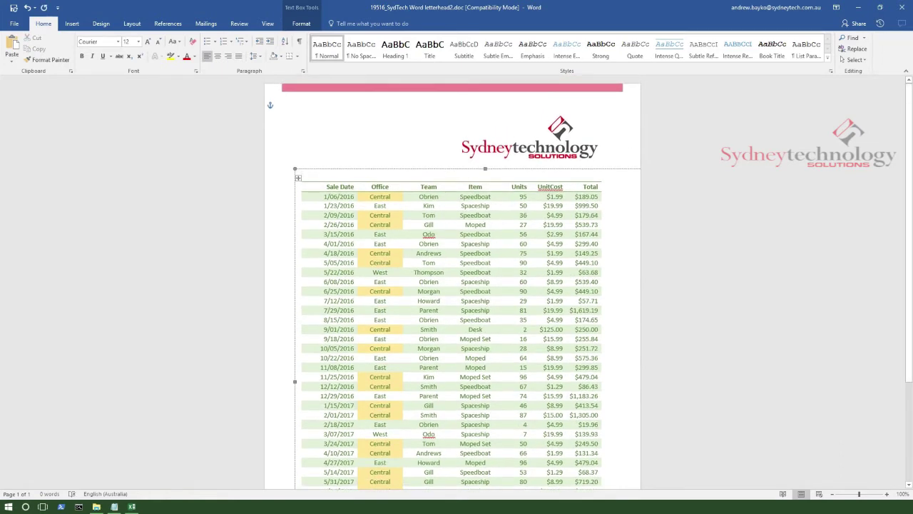
# Add the title "Sales Report" on the empty line above the logo and table of the letterhead.
pyautogui.click(282, 104)
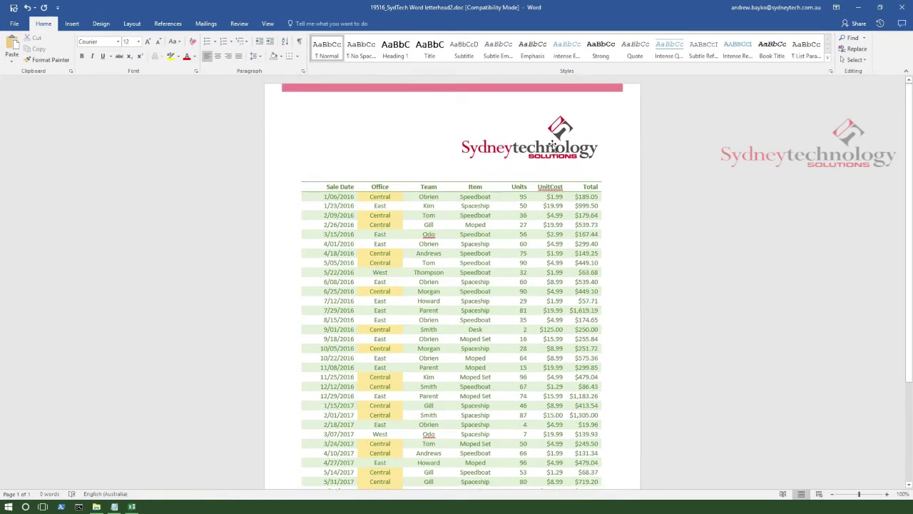
pyautogui.scroll(-3, 553, 146)
pyautogui.scroll(3, 553, 147)
pyautogui.write('Sales Rep')
# Set the font size of the "Sales Report" title to 21.
pyautogui.hotkey('shift', 'Left')
pyautogui.hotkey('shift', 'Left')
pyautogui.hotkey('shift', 'Left')
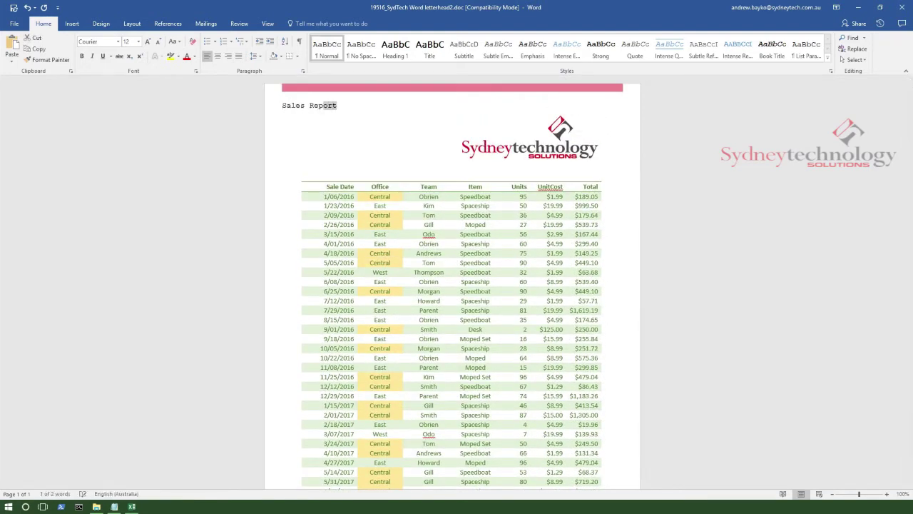
pyautogui.hotkey('shift', 'Left')
pyautogui.hotkey('shift', 'Left')
pyautogui.hotkey('shift', 'Left')
pyautogui.hotkey('shift', 'Left')
pyautogui.hotkey('shift', 'Left')
pyautogui.hotkey('shift', 'Left')
pyautogui.hotkey('shift', 'Left')
pyautogui.hotkey('shift', 'Left')
pyautogui.hotkey('ctrl', 'a')
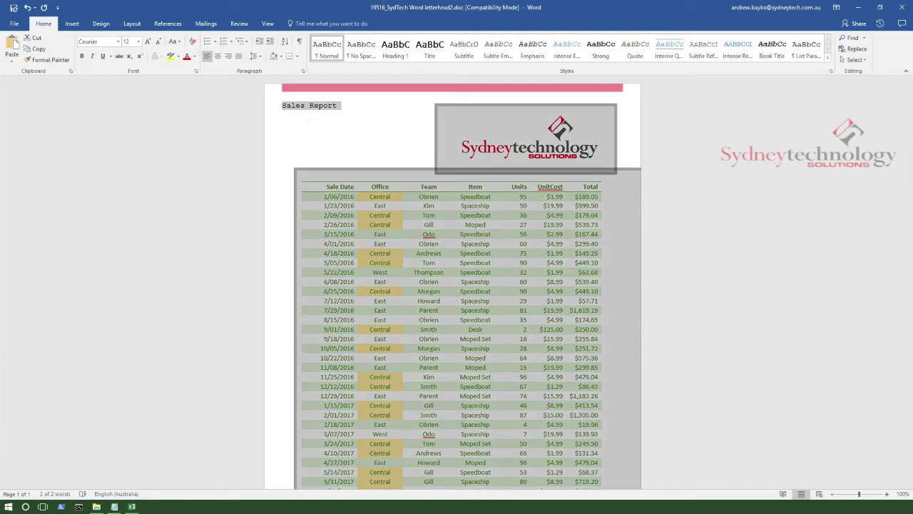
pyautogui.click(305, 105)
pyautogui.hotkey('shift', 'End')
pyautogui.click(263, 107)
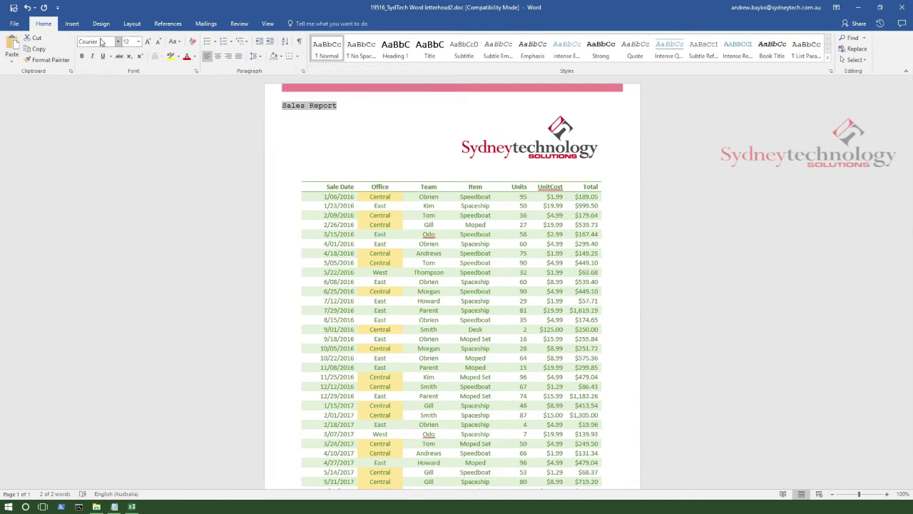
pyautogui.write('21')
pyautogui.press('Return')
pyautogui.click(376, 109)
pyautogui.scroll(-4, 166, 87)
pyautogui.scroll(4, 165, 86)
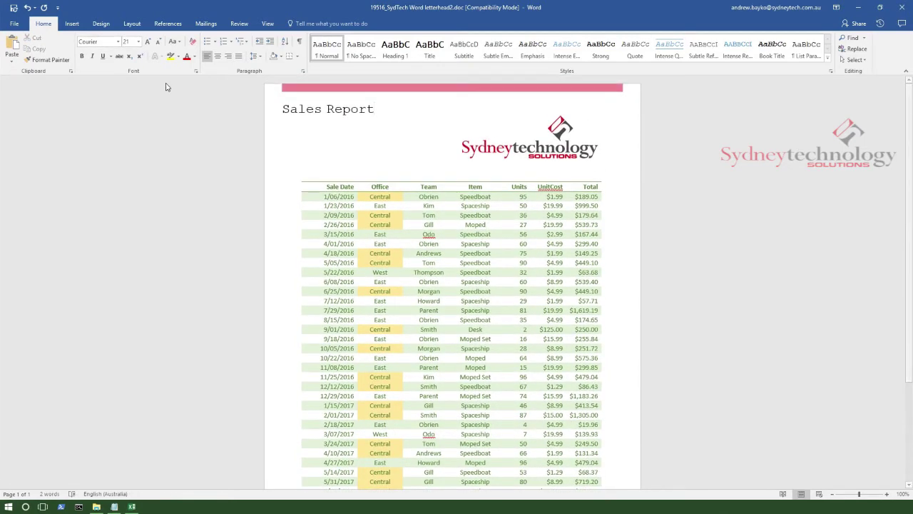
# Preview how the titled sales report prints on the letterhead and close the Word document to return to Excel.
pyautogui.hotkey('ctrl', 'p')
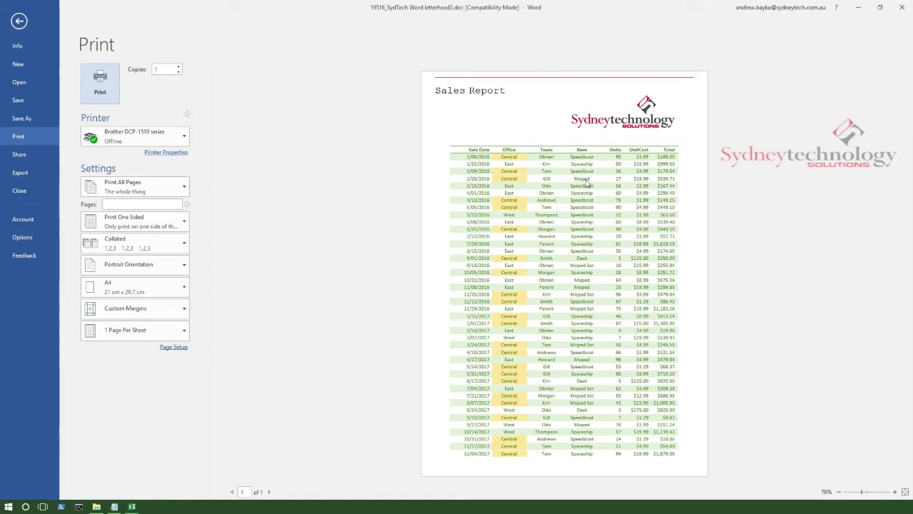
pyautogui.click(902, 7)
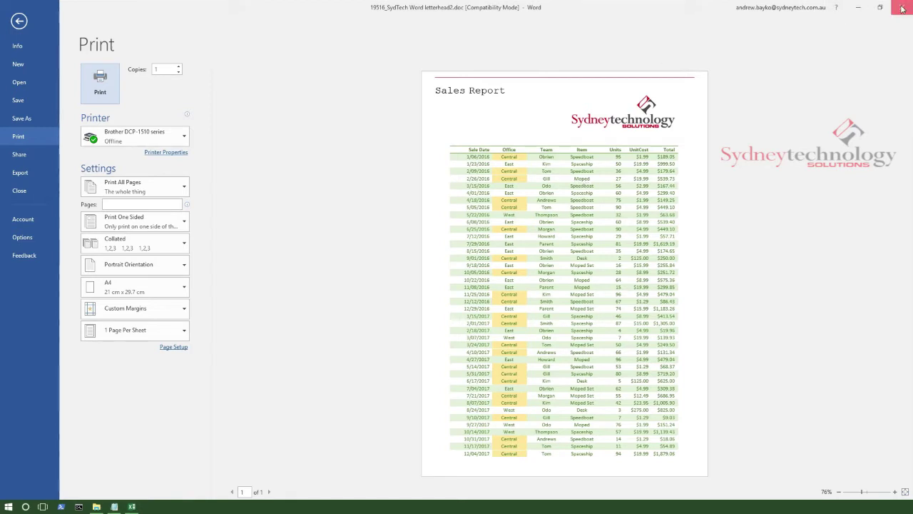
pyautogui.click(454, 269)
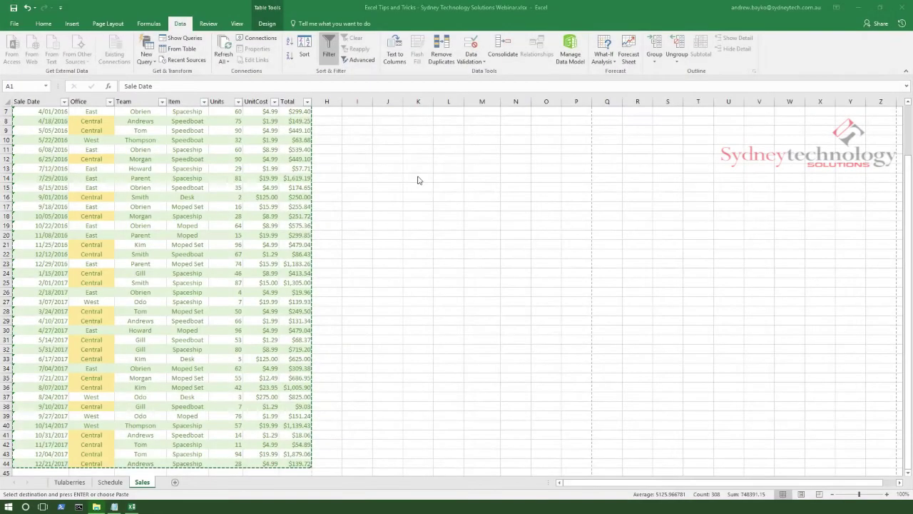
# Cancel the copy selection around the sales table on the Sales sheet.
pyautogui.hotkey('ctrl', 'a')
pyautogui.hotkey('ctrl', 'c')
pyautogui.scroll(2, 431, 163)
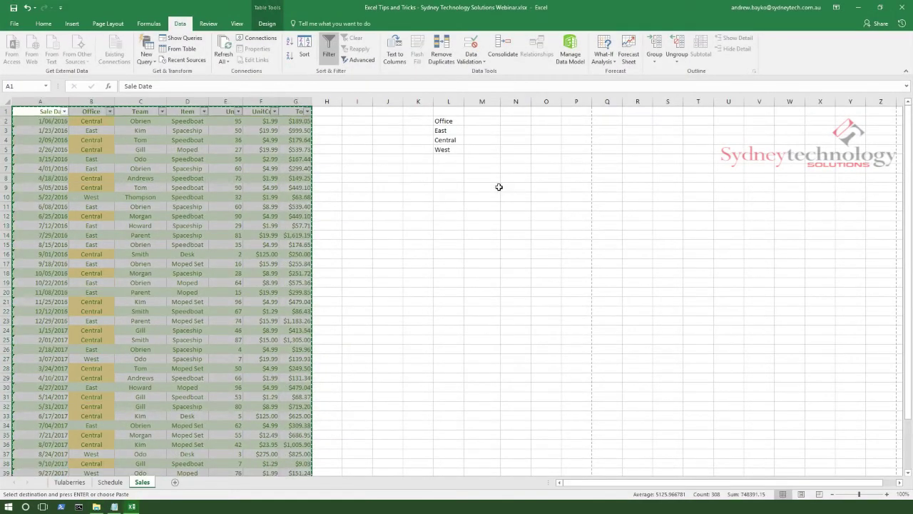
pyautogui.doubleClick(229, 206)
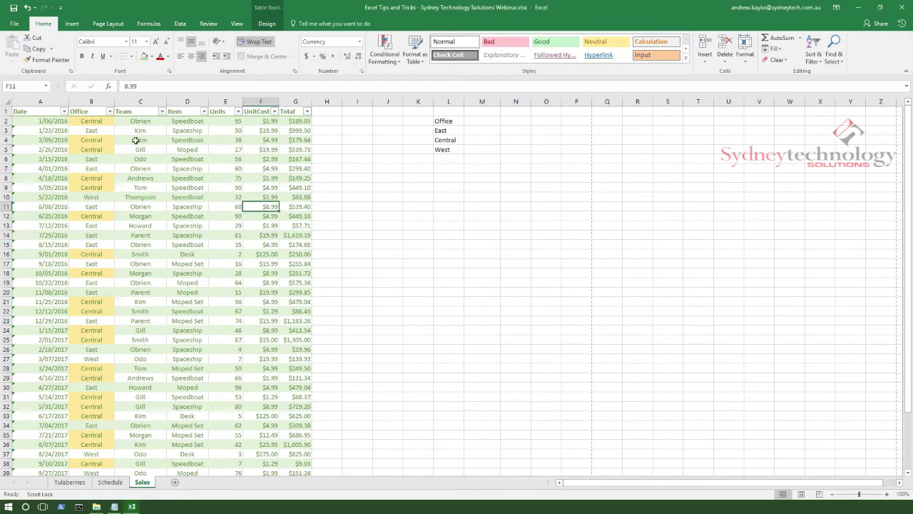
pyautogui.click(420, 227)
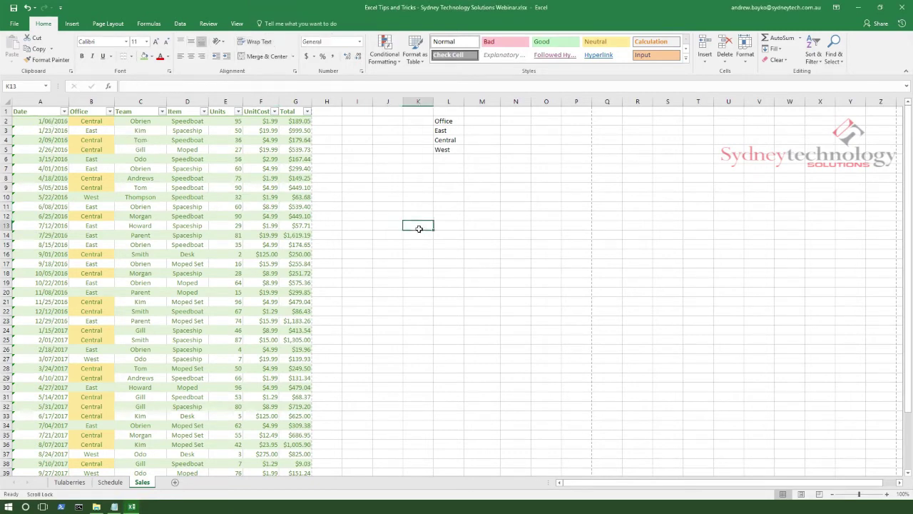
# Apply green gradient data bars as conditional formatting to the Total values G2:G44.
pyautogui.click(306, 121)
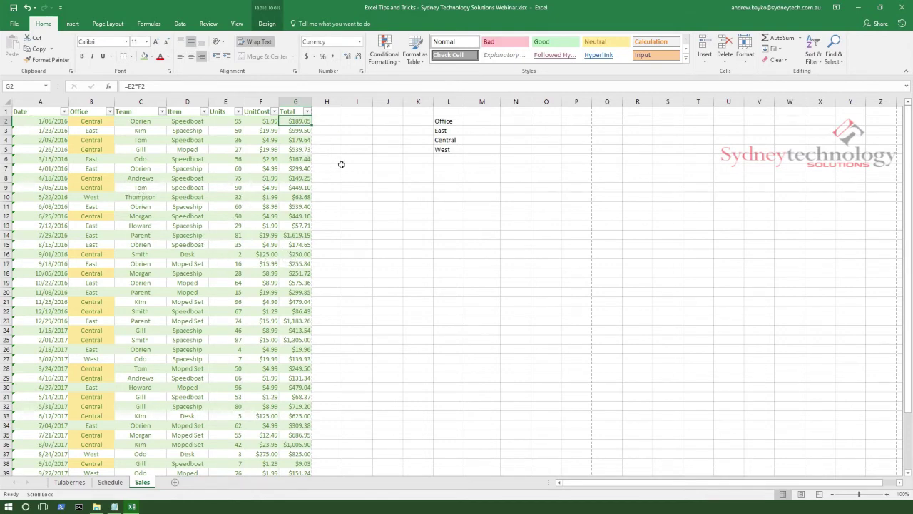
pyautogui.hotkey('ctrl', 'shift', 'Down')
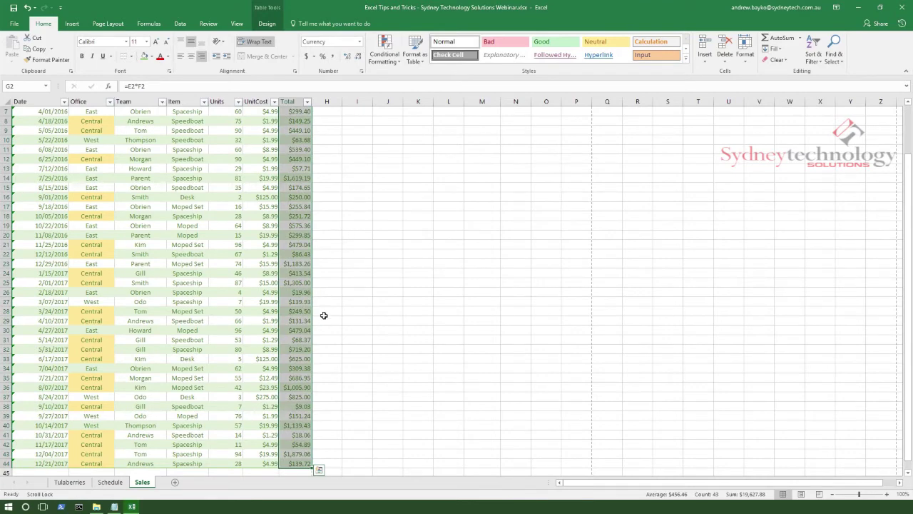
pyautogui.scroll(2, 334, 265)
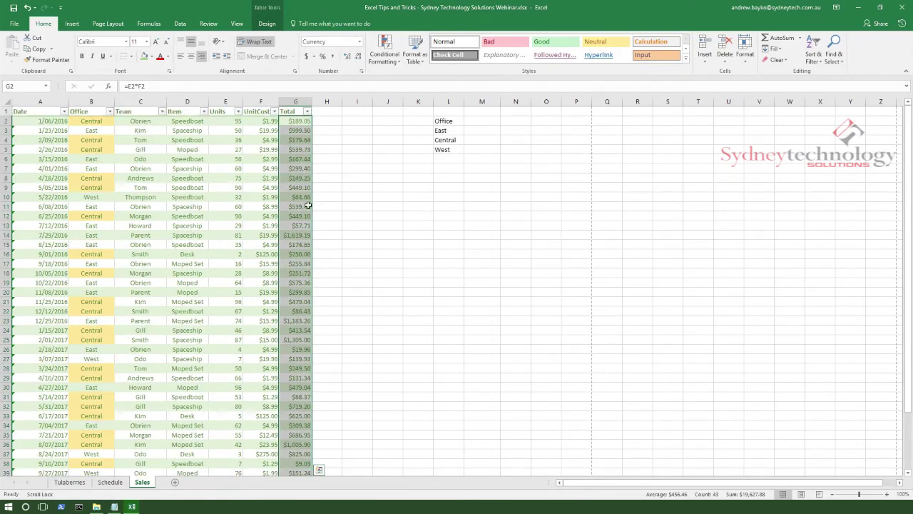
pyautogui.click(391, 62)
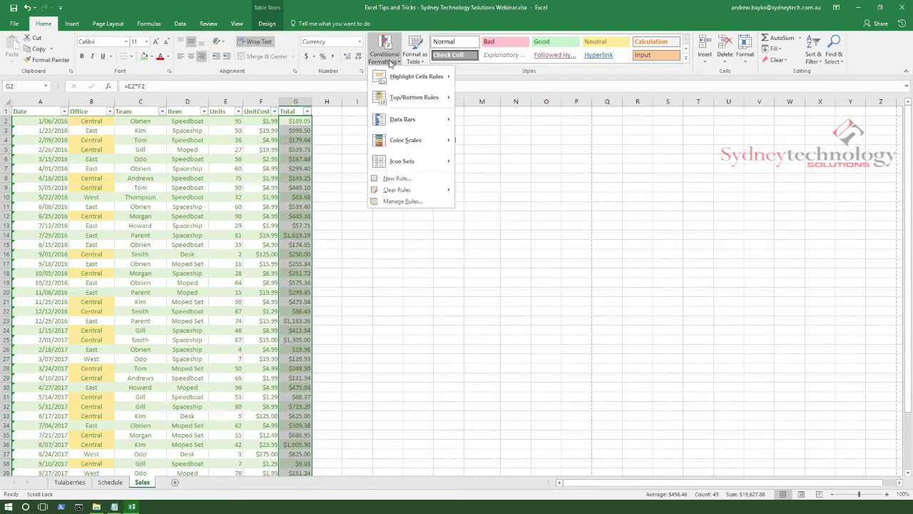
pyautogui.moveTo(399, 124)
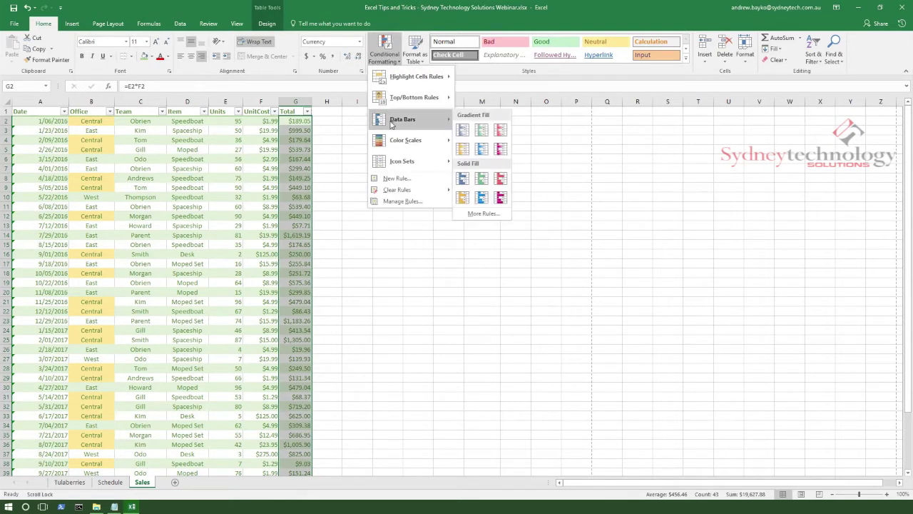
pyautogui.click(481, 131)
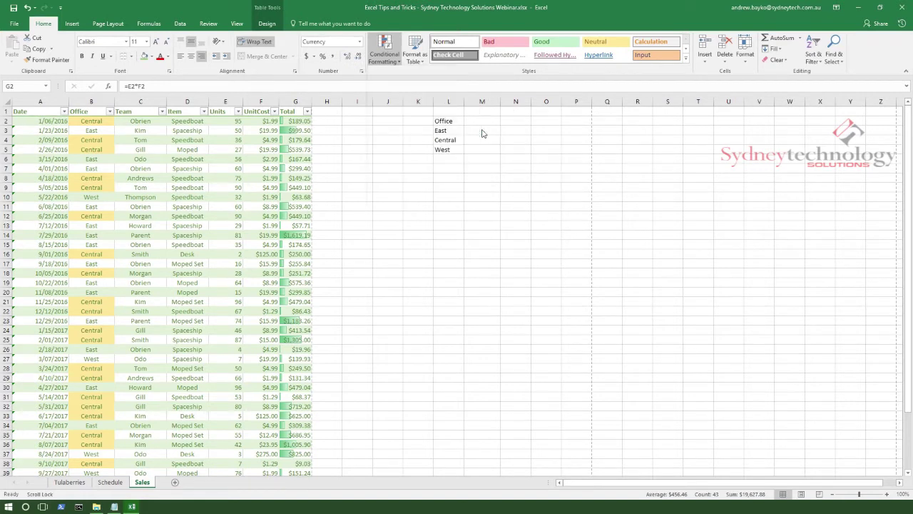
pyautogui.click(359, 216)
pyautogui.click(367, 246)
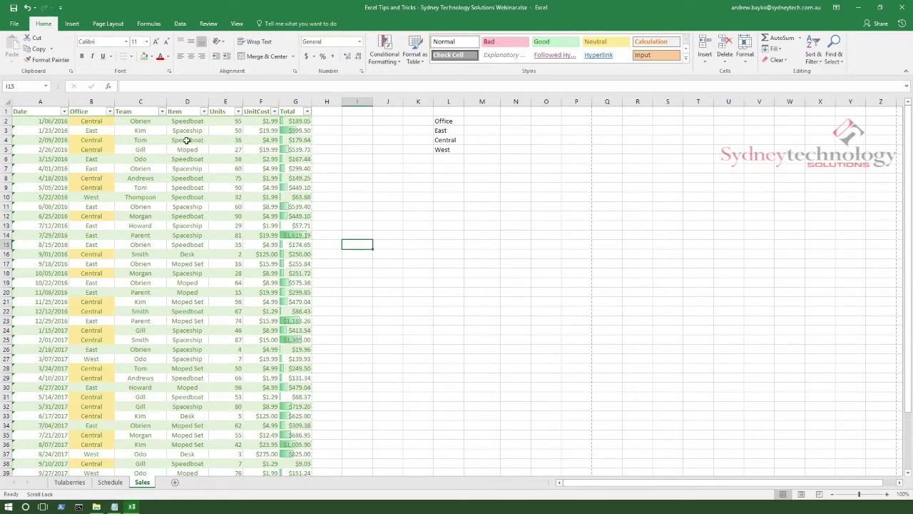
# Angle the text of the table's header cells A1:G1 counterclockwise.
pyautogui.moveTo(295, 113); pyautogui.dragTo(226, 112)
pyautogui.click(227, 120)
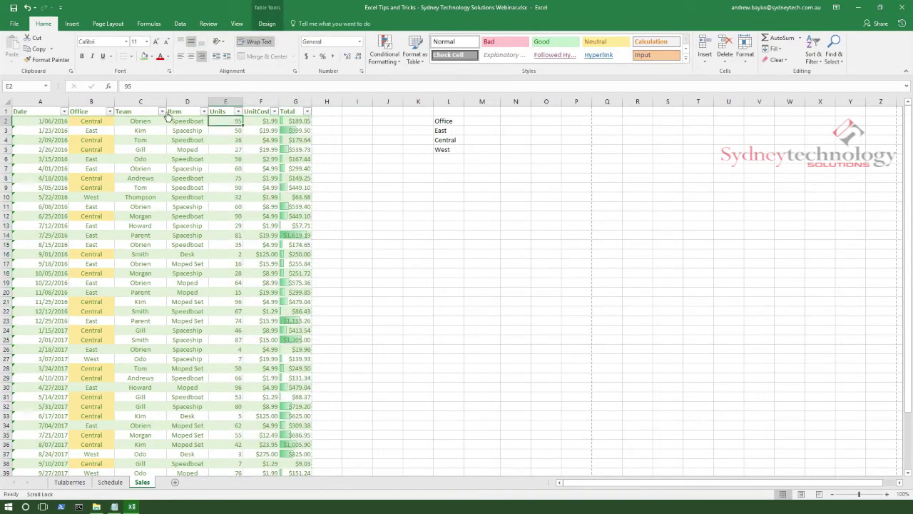
pyautogui.click(287, 114)
pyautogui.moveTo(32, 116); pyautogui.dragTo(292, 112)
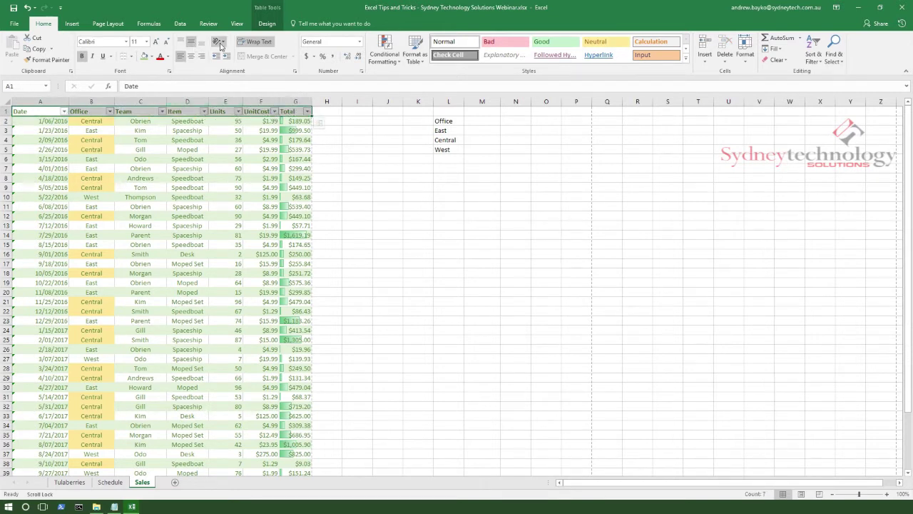
pyautogui.click(219, 41)
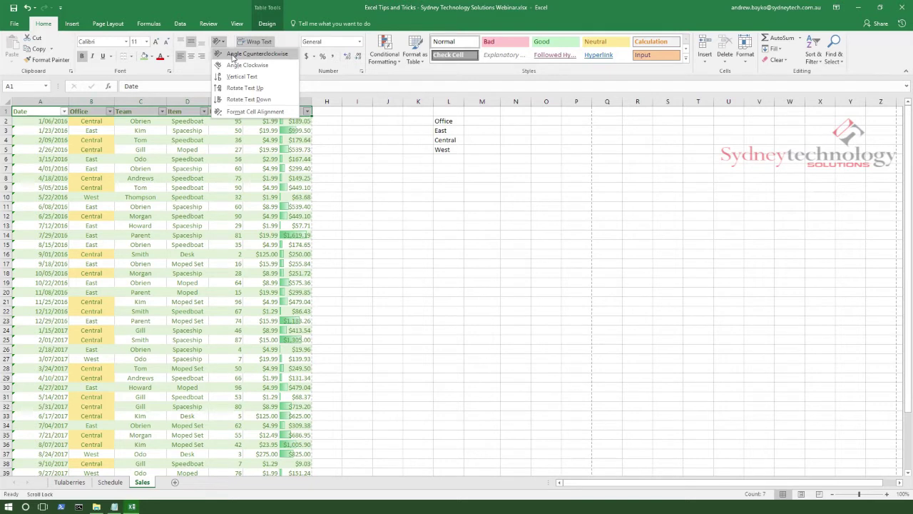
pyautogui.click(232, 55)
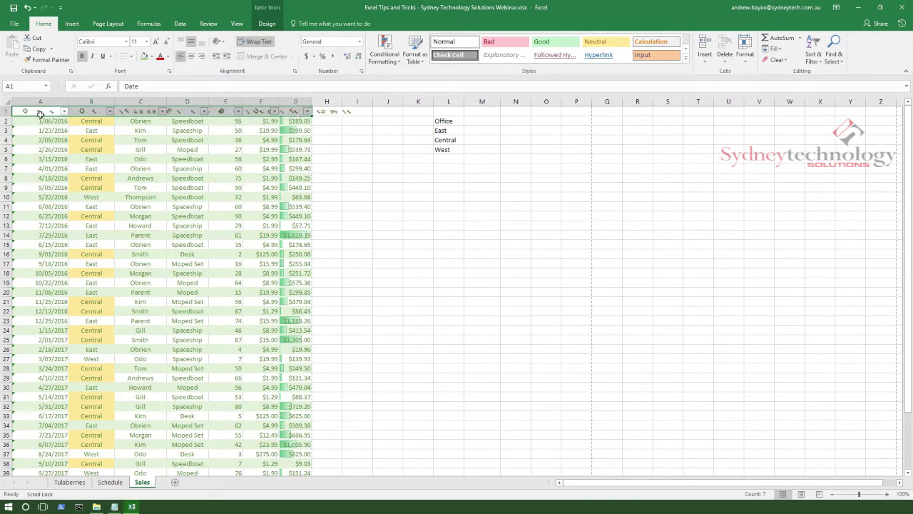
# Increase the height of header row 1 until the angled column names fit.
pyautogui.moveTo(11, 117); pyautogui.dragTo(11, 133)
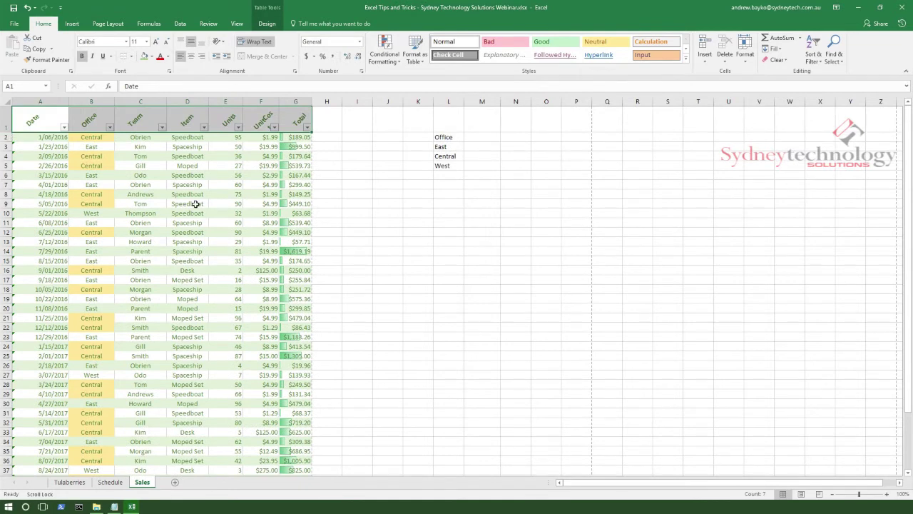
pyautogui.moveTo(11, 137); pyautogui.dragTo(7, 146)
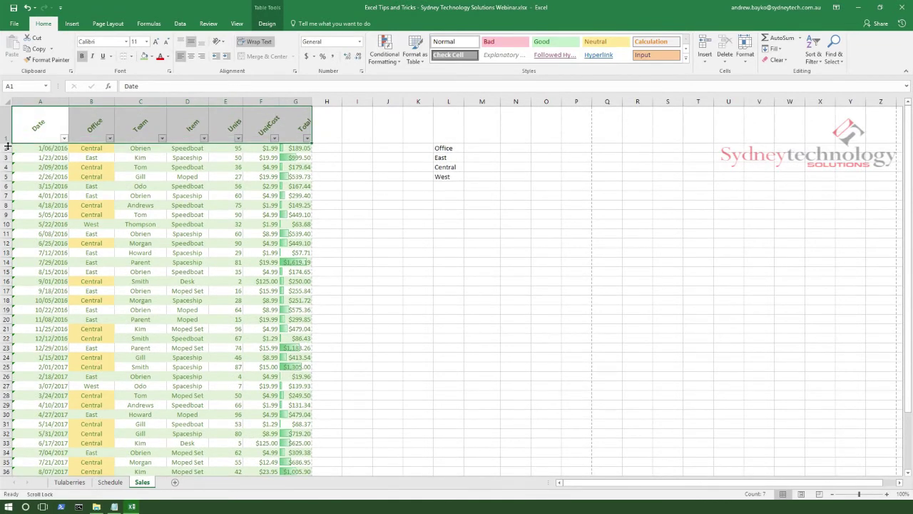
pyautogui.click(206, 196)
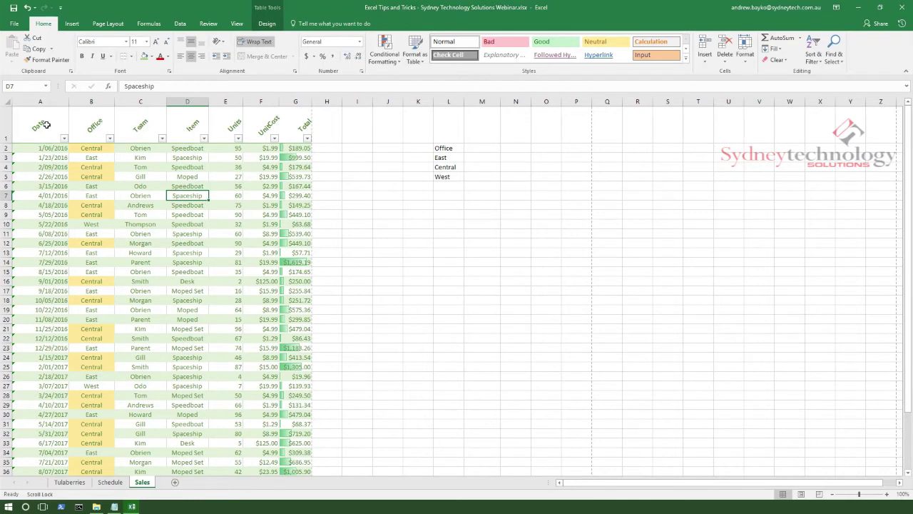
# Fill the angled header cells A1:G1 with light green.
pyautogui.moveTo(54, 128); pyautogui.dragTo(302, 124)
pyautogui.hotkey('ctrl', 'b')
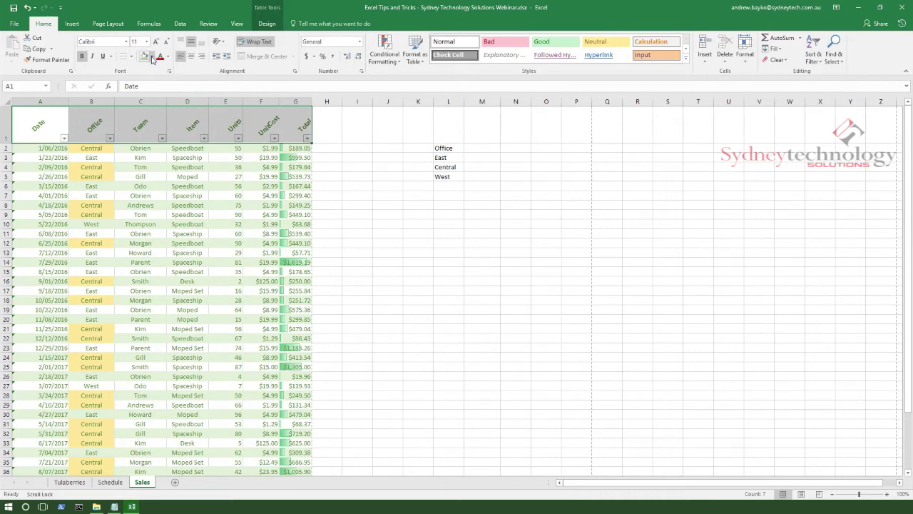
pyautogui.click(151, 60)
pyautogui.click(144, 58)
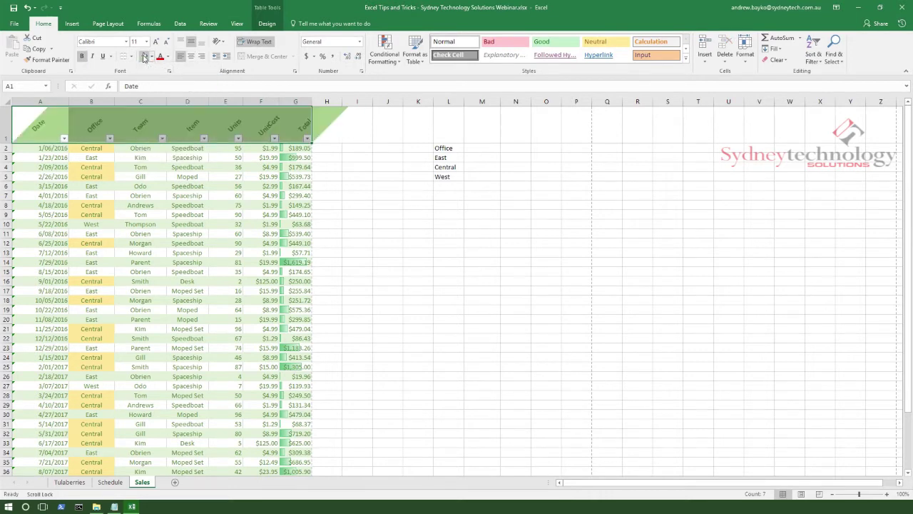
pyautogui.click(373, 177)
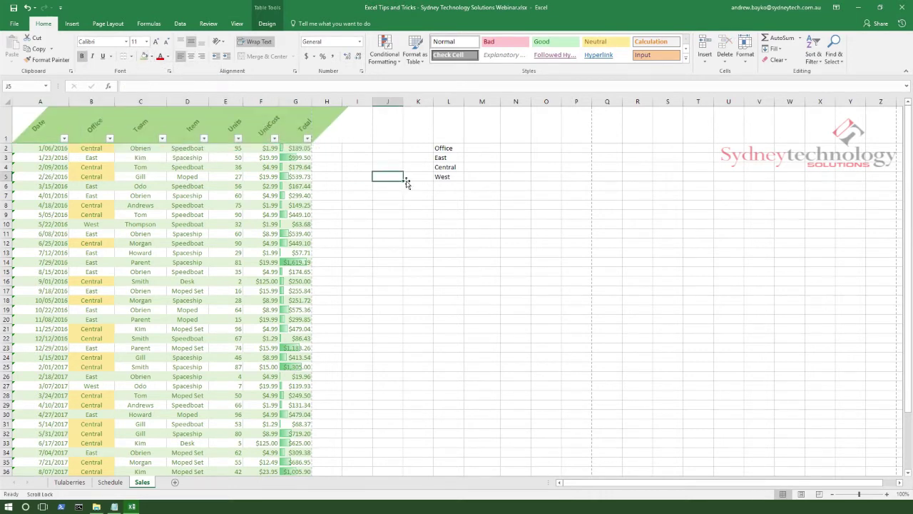
pyautogui.click(365, 205)
pyautogui.scroll(-2, 356, 210)
pyautogui.scroll(2, 357, 206)
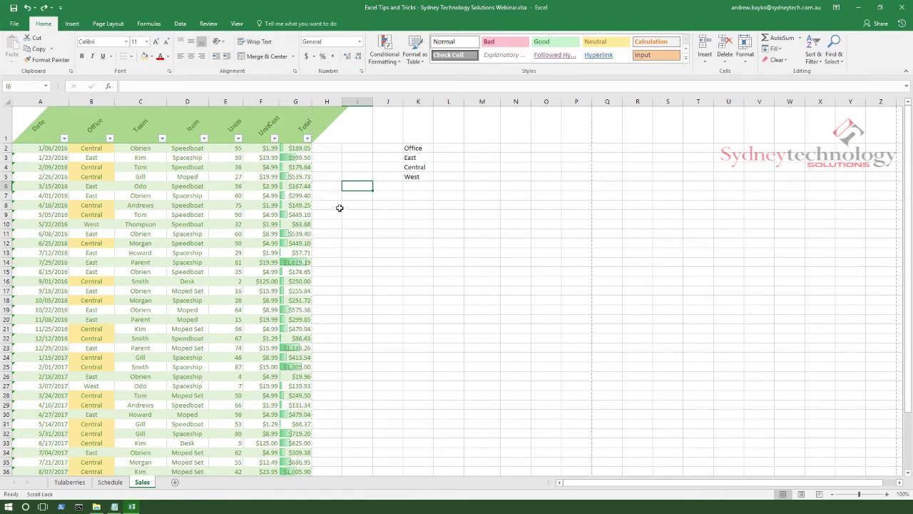
# Insert a PivotTable based on the whole sales table (Table5) at cell H3 of the existing Sales sheet.
pyautogui.click(339, 192)
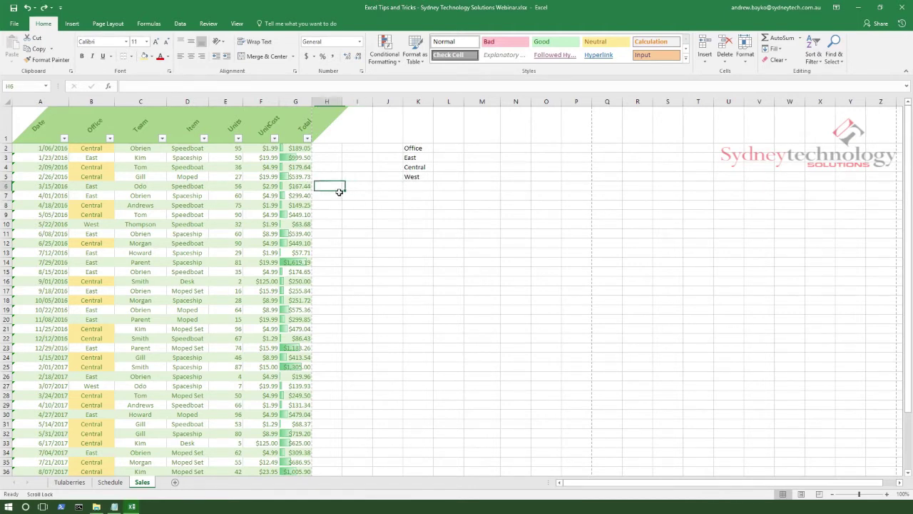
pyautogui.click(333, 162)
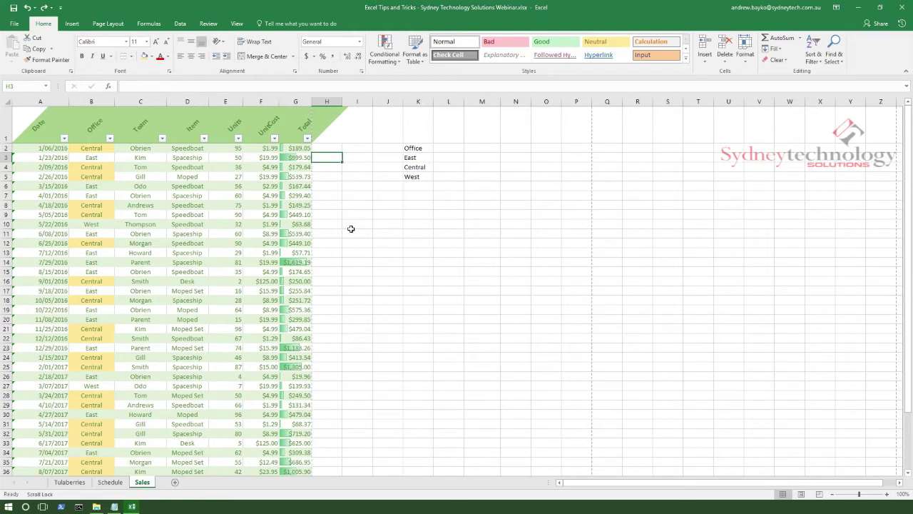
pyautogui.click(72, 25)
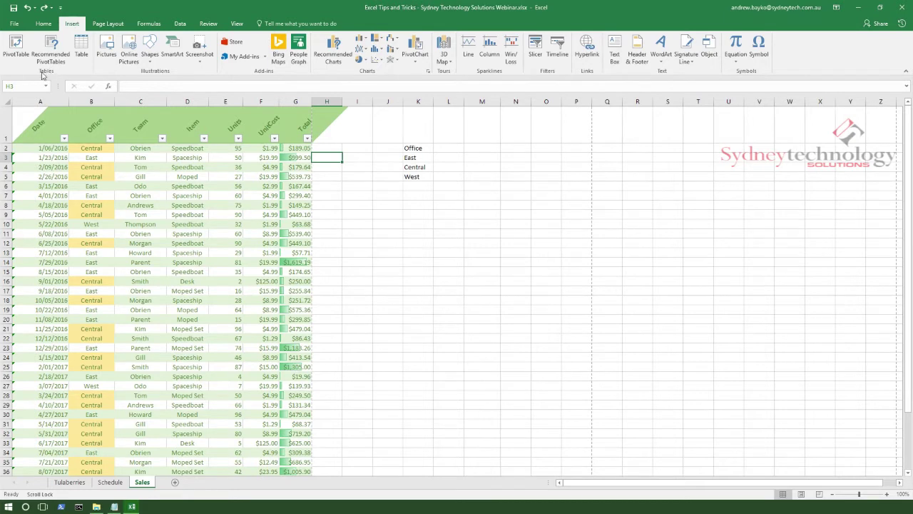
pyautogui.click(18, 49)
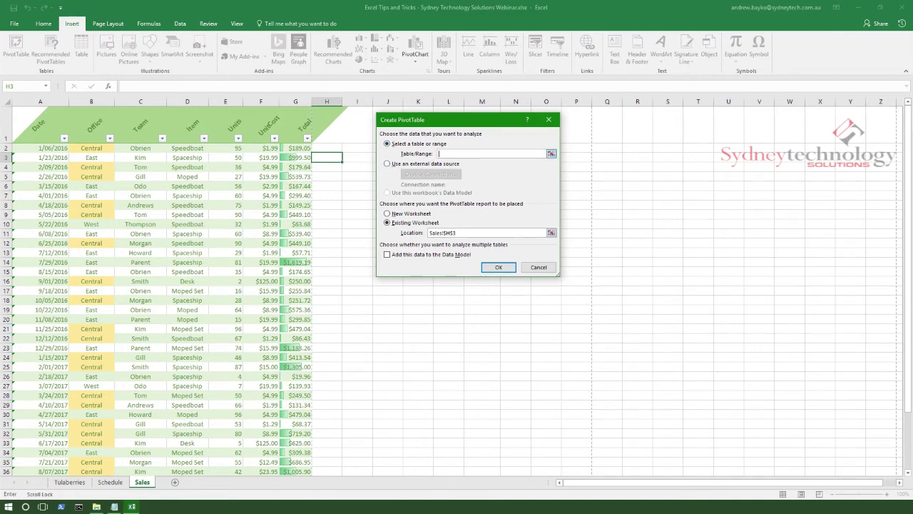
pyautogui.click(552, 155)
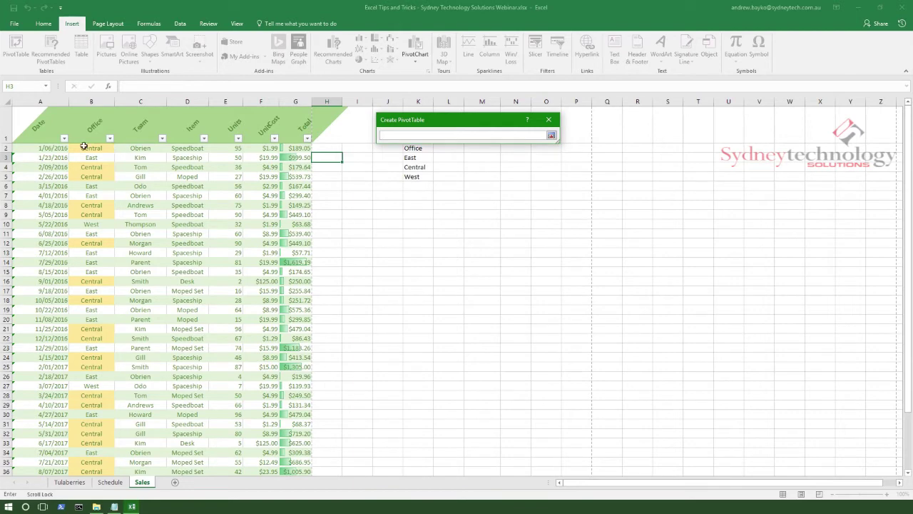
pyautogui.moveTo(30, 144); pyautogui.dragTo(230, 455)
pyautogui.scroll(3, 159, 186)
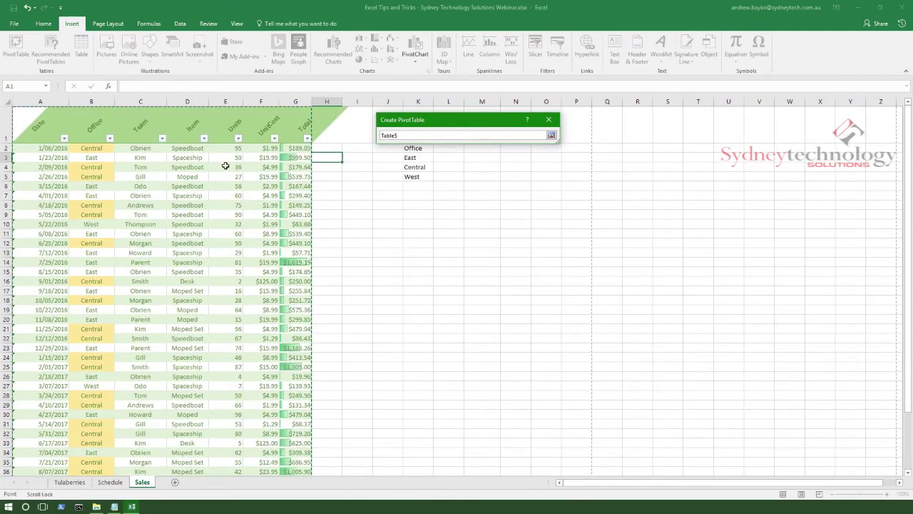
pyautogui.click(551, 136)
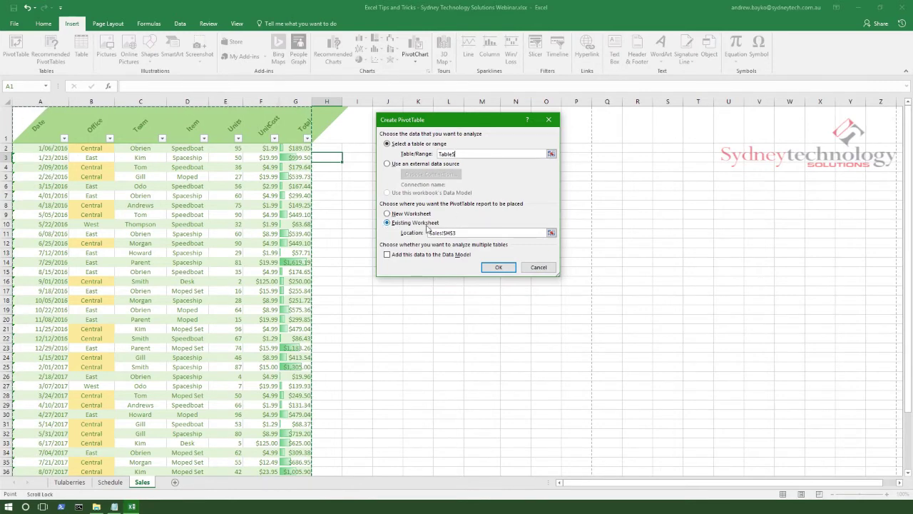
pyautogui.click(491, 269)
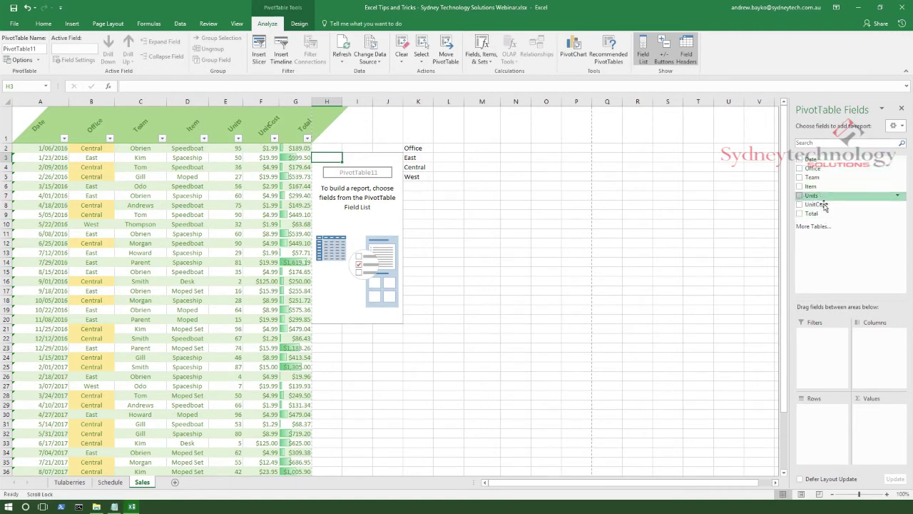
# Summarise units by team in the new PivotTable, with Team as rows and Sum of Units as values.
pyautogui.click(799, 177)
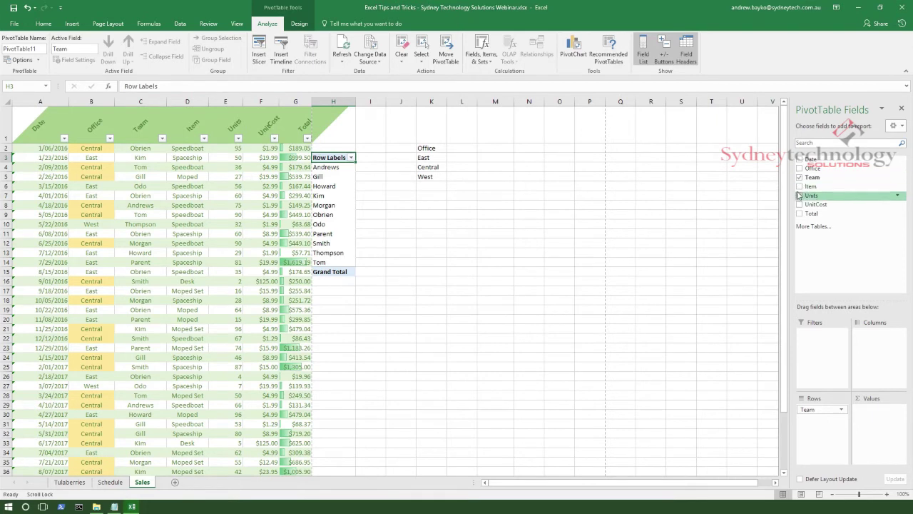
pyautogui.click(799, 195)
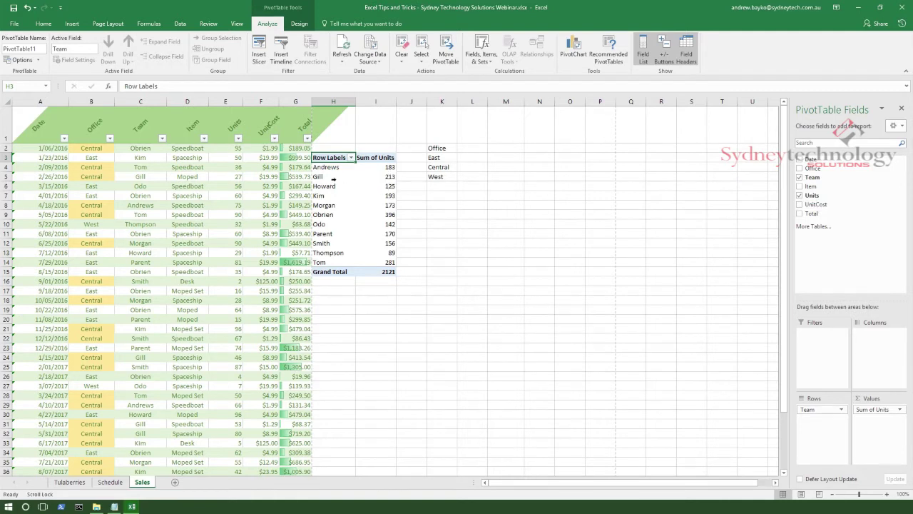
pyautogui.click(376, 168)
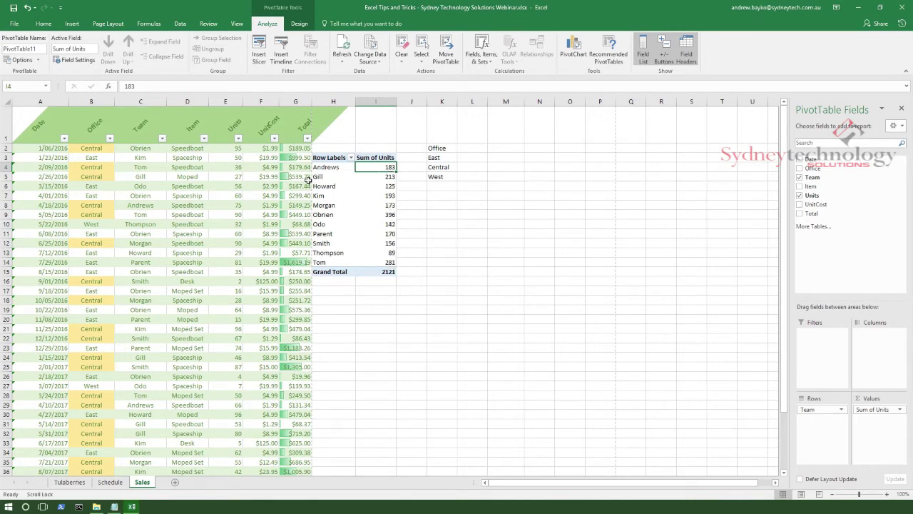
pyautogui.click(382, 350)
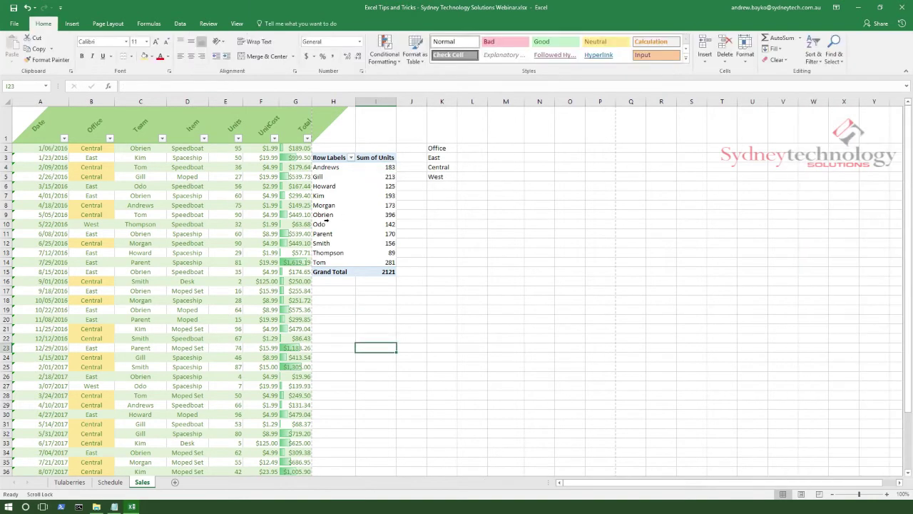
# Insert a second PivotTable from Table5 at cell H18 of the Sales sheet, below the team summary.
pyautogui.click(328, 303)
pyautogui.click(333, 291)
pyautogui.click(331, 300)
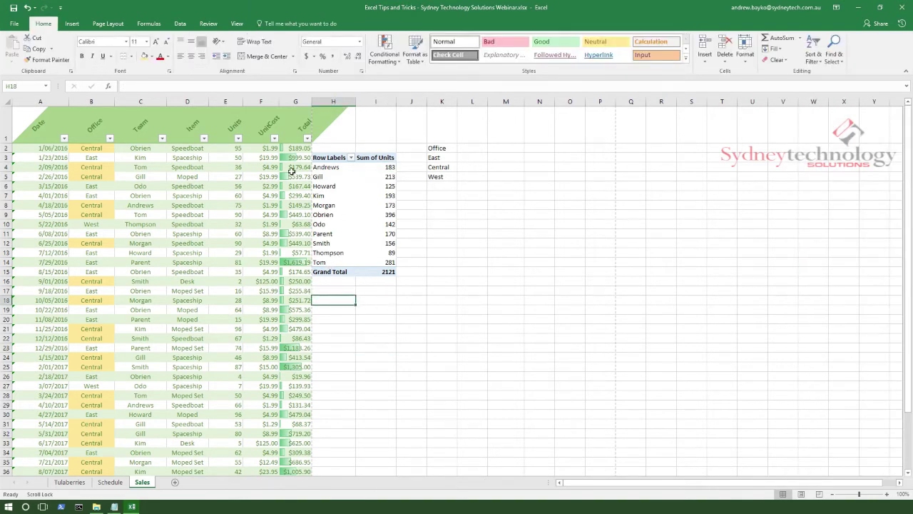
pyautogui.click(72, 24)
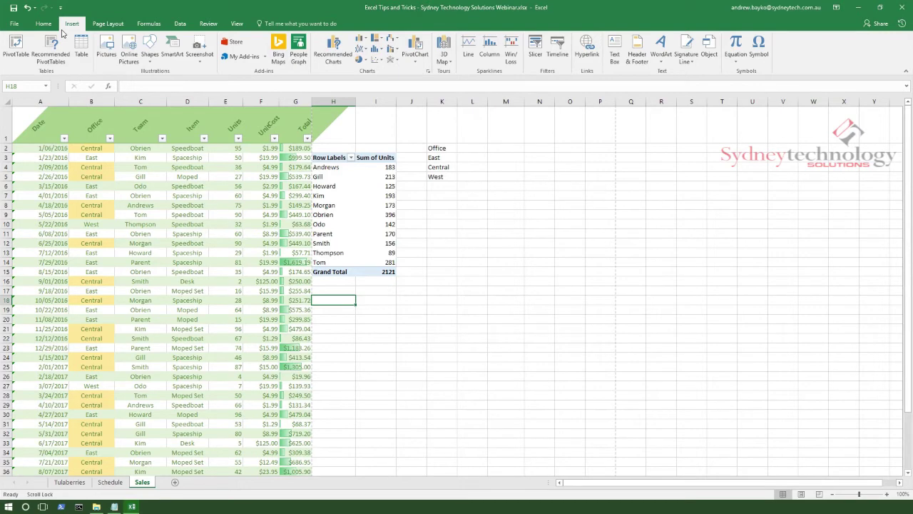
pyautogui.click(15, 58)
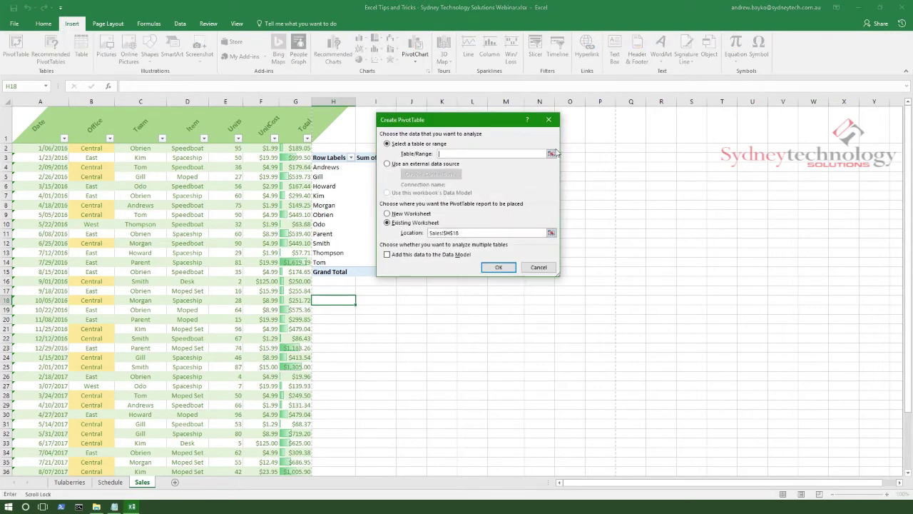
pyautogui.click(552, 153)
pyautogui.moveTo(43, 128); pyautogui.dragTo(296, 412)
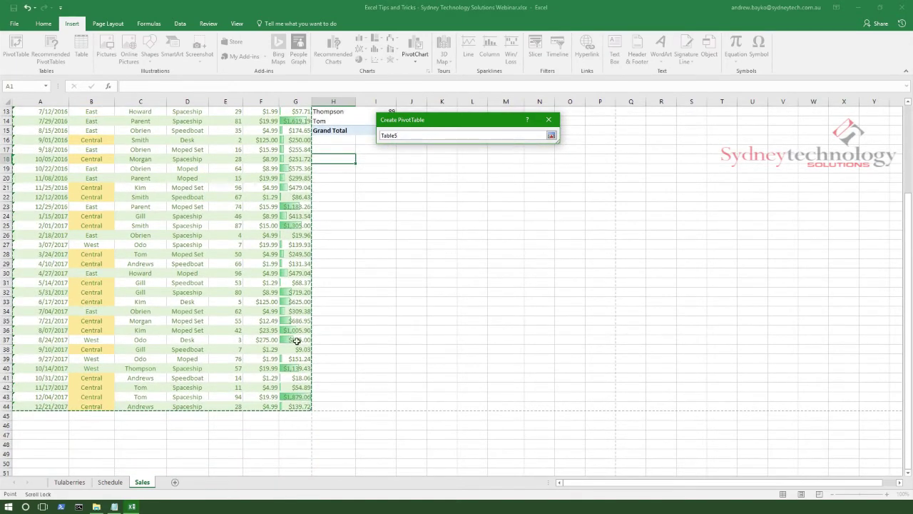
pyautogui.click(551, 137)
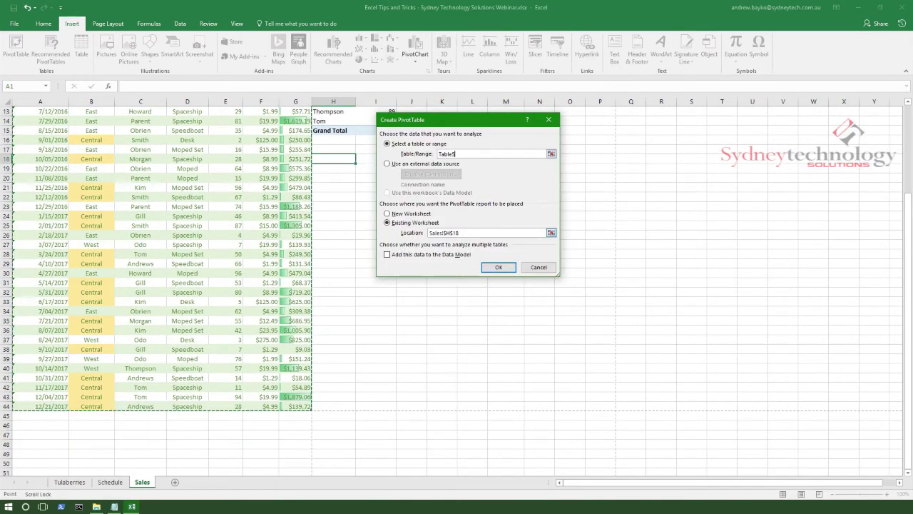
pyautogui.click(499, 267)
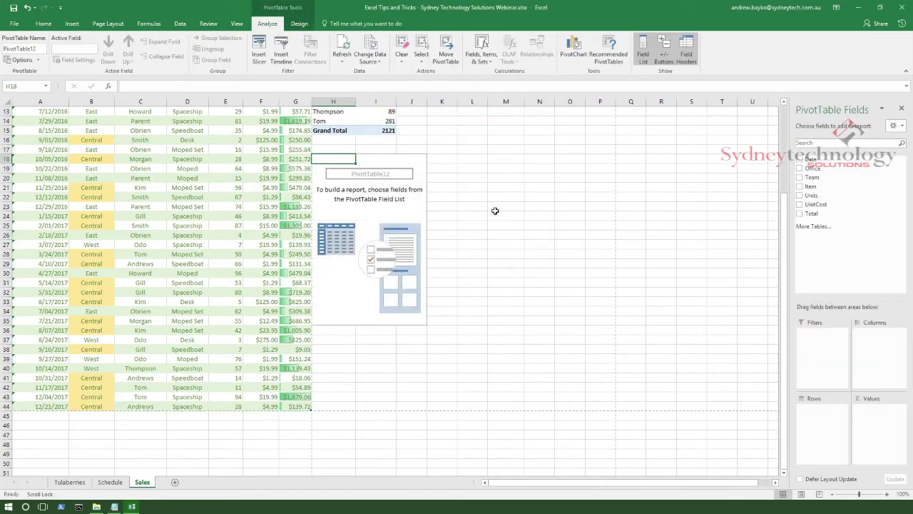
# Add Office as rows and Sum of Total as values to the second PivotTable.
pyautogui.scroll(4, 459, 203)
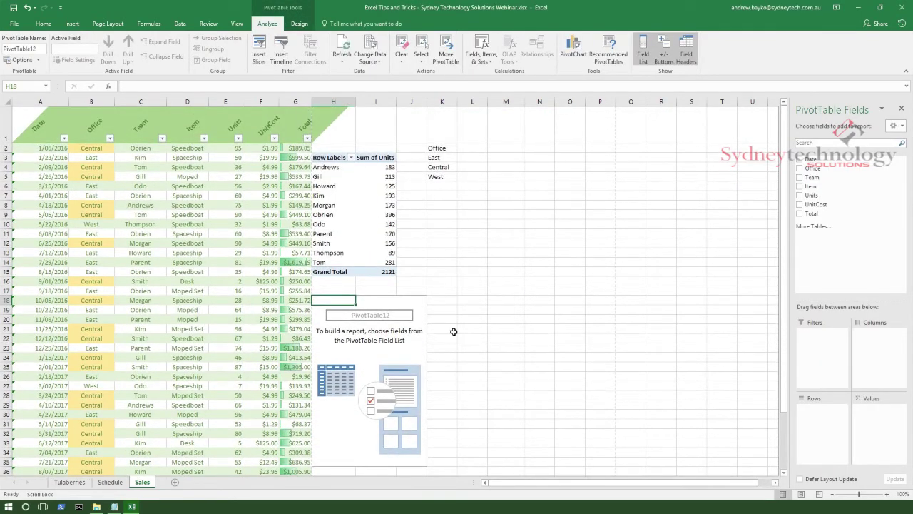
pyautogui.click(799, 168)
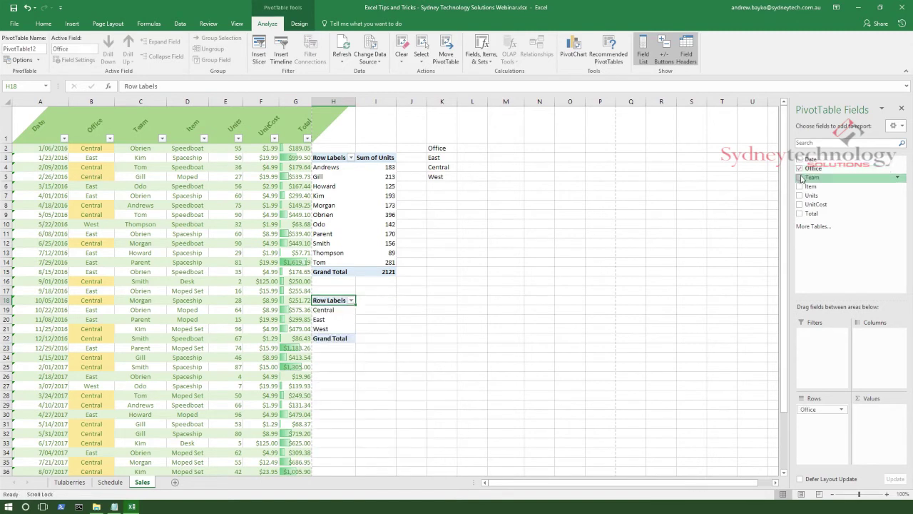
pyautogui.click(800, 214)
pyautogui.click(471, 300)
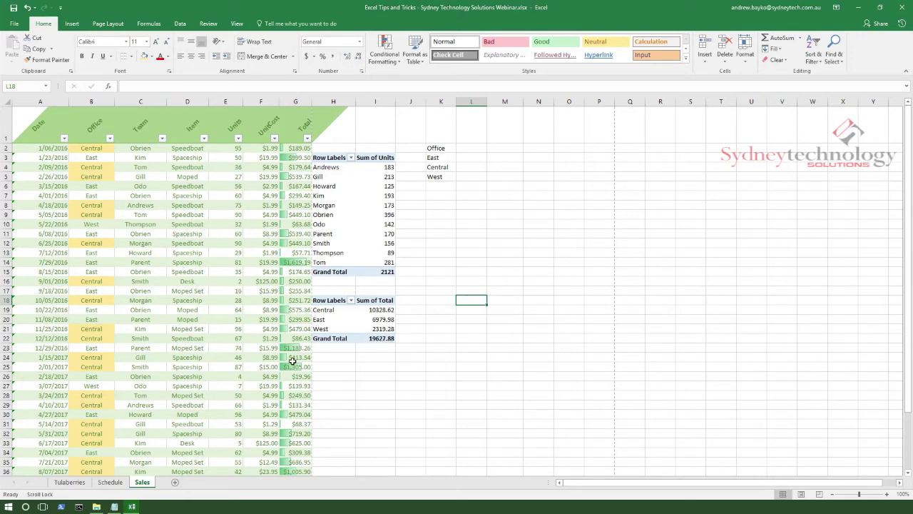
# Format the Sum of Total values in I19:I22 as Currency.
pyautogui.moveTo(376, 342); pyautogui.dragTo(376, 311)
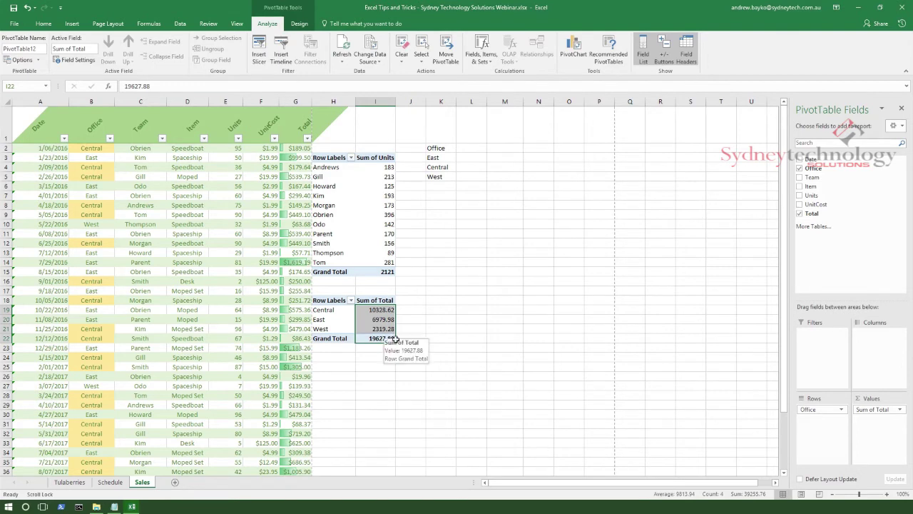
pyautogui.click(43, 24)
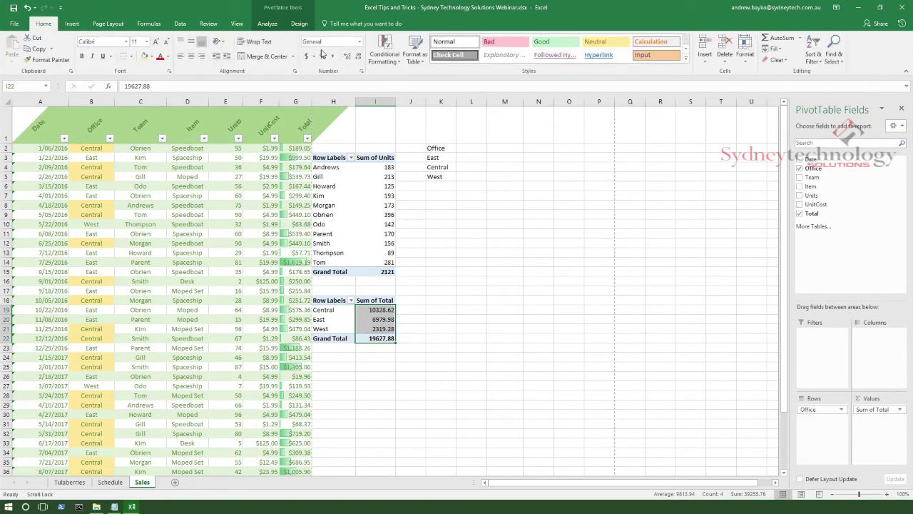
pyautogui.click(359, 42)
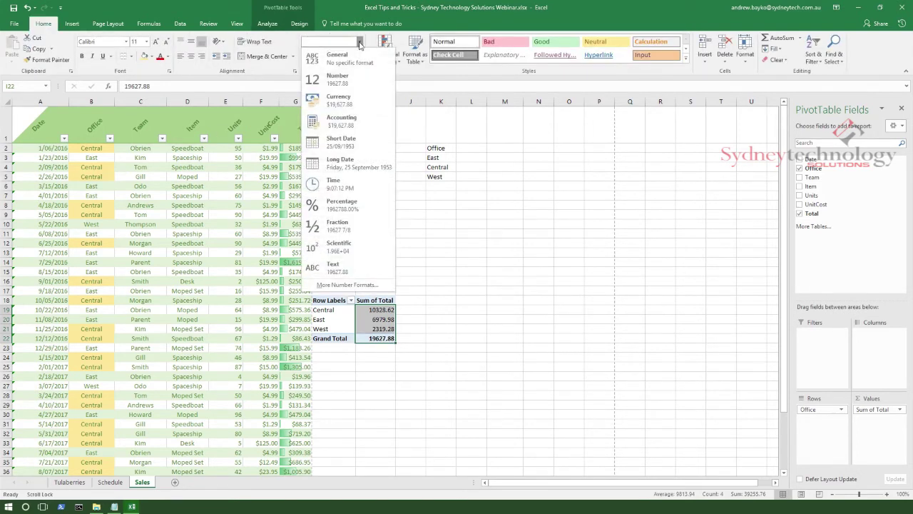
pyautogui.click(337, 98)
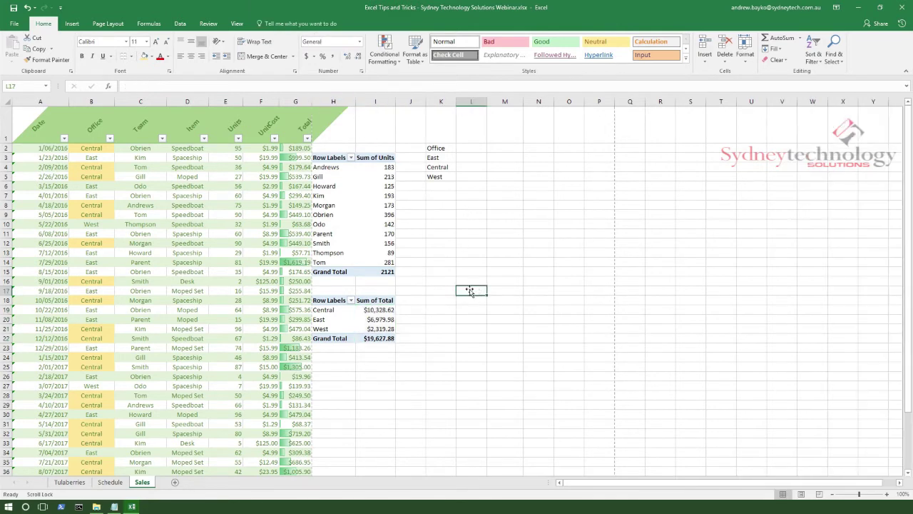
# Rename the row label headings to Office in cell H18 and Team in cell H3.
pyautogui.click(321, 300)
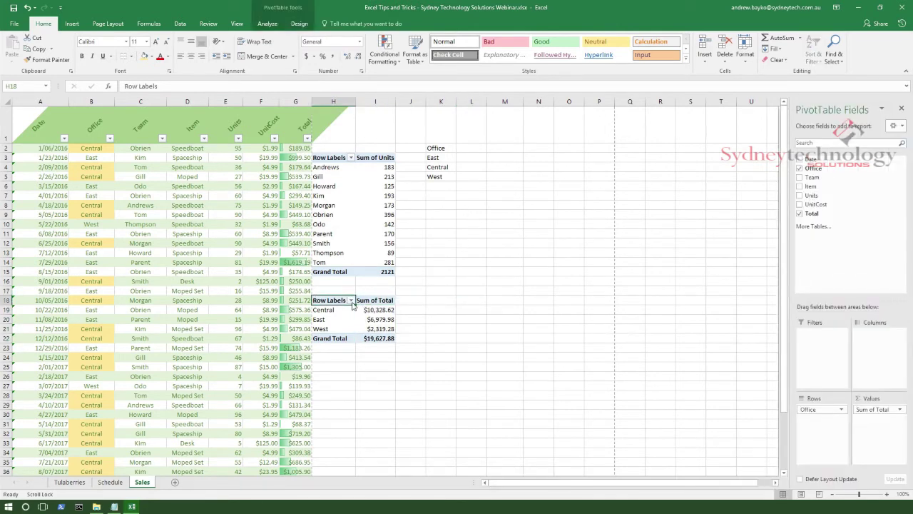
pyautogui.write('Office')
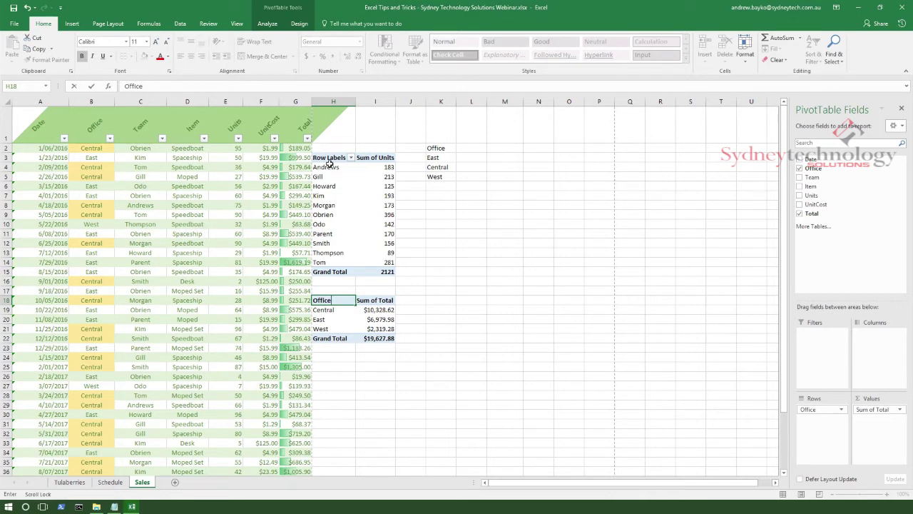
pyautogui.click(330, 160)
pyautogui.write('Team')
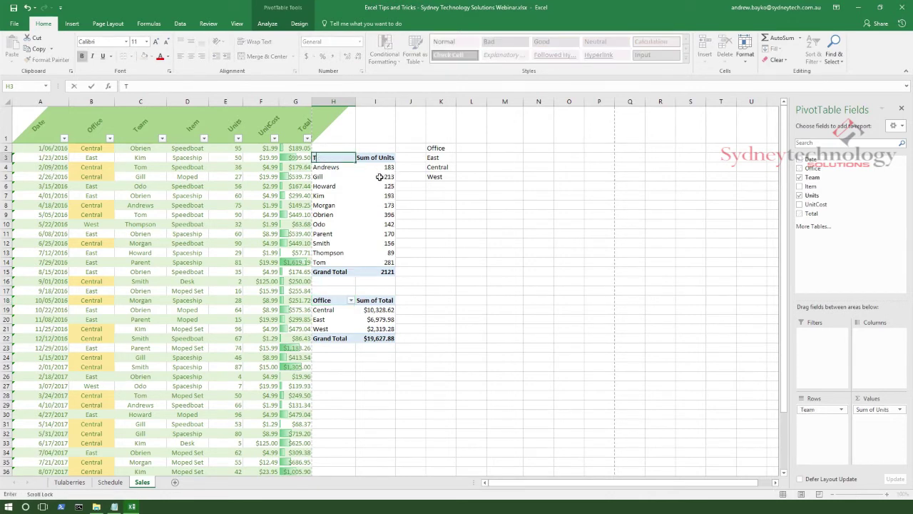
pyautogui.click(456, 265)
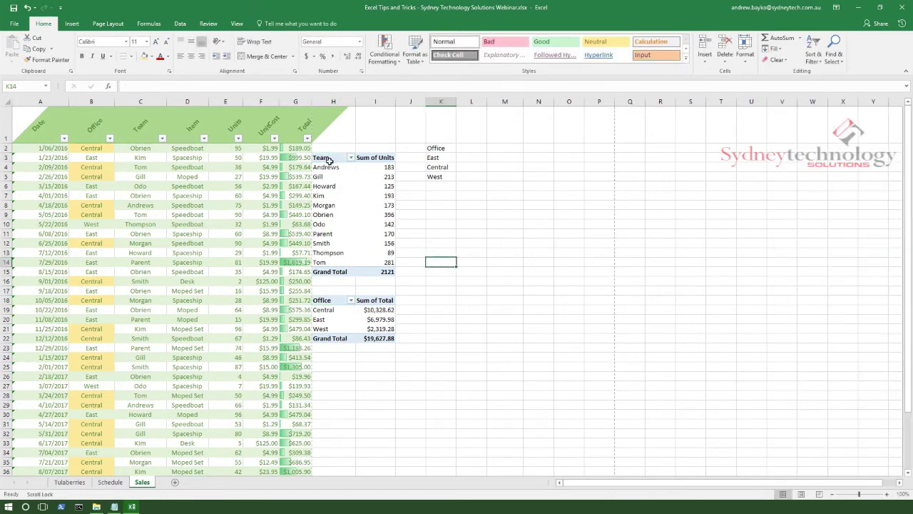
# Fill the header cells H3:I3 and the Grand Total row of the Team PivotTable with light green.
pyautogui.moveTo(330, 157); pyautogui.dragTo(375, 157)
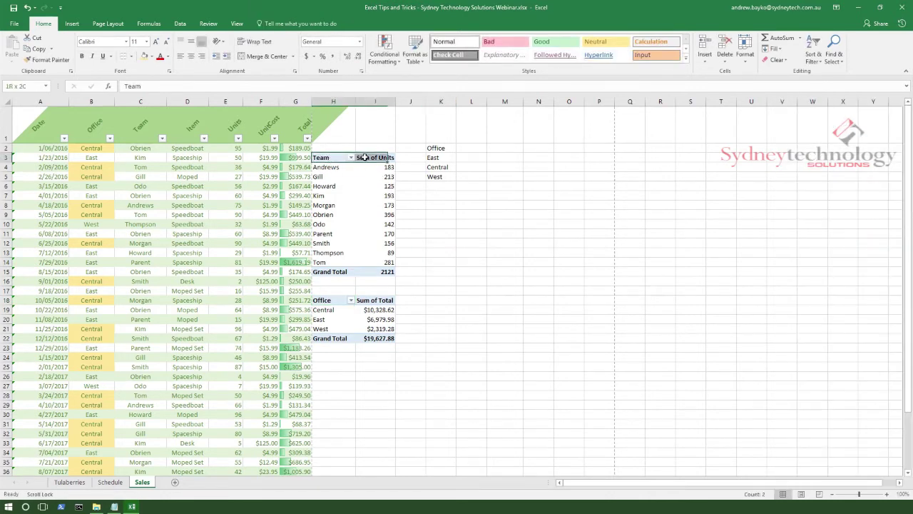
pyautogui.click(151, 56)
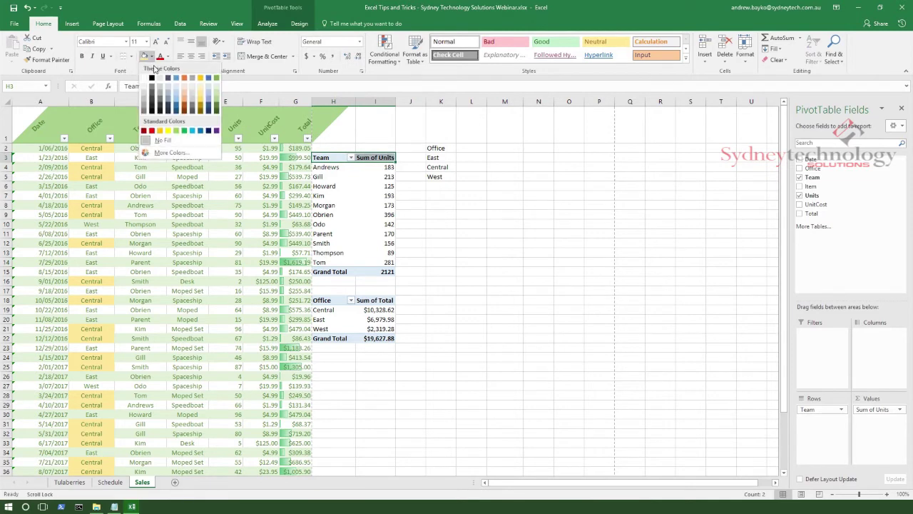
pyautogui.click(218, 102)
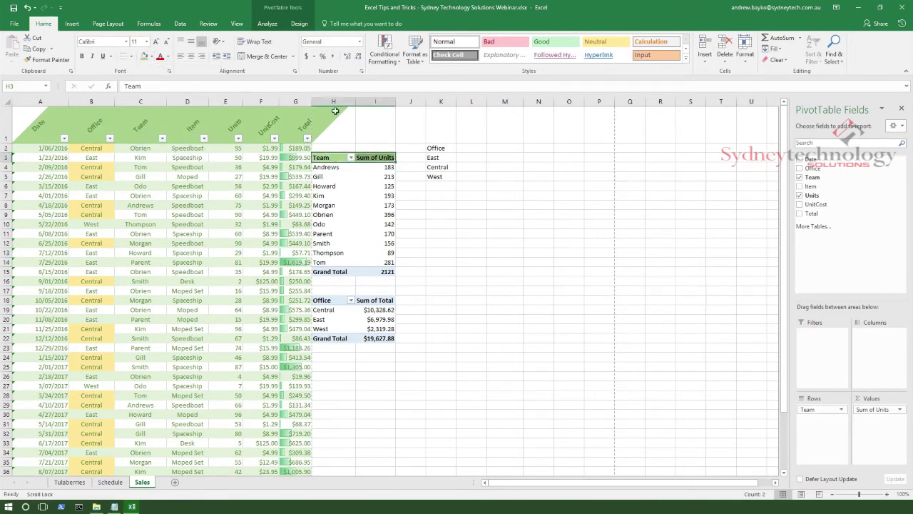
pyautogui.click(472, 284)
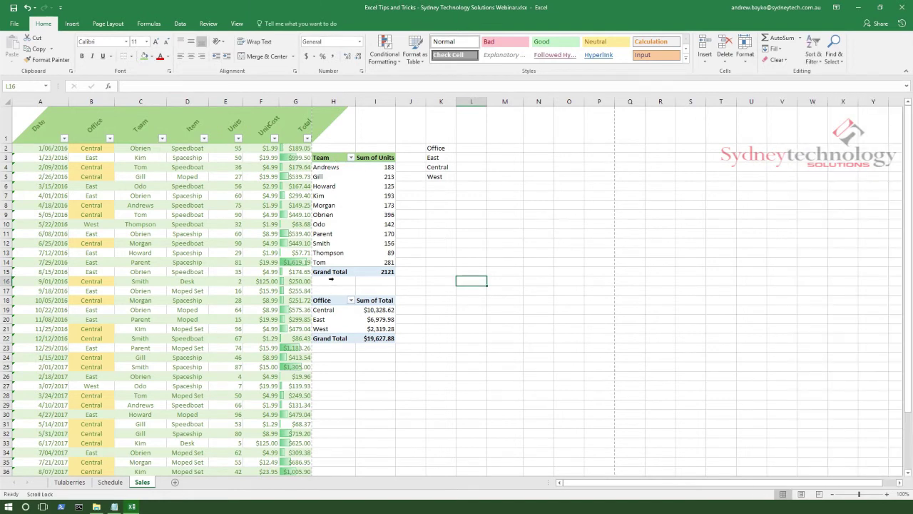
pyautogui.click(331, 275)
pyautogui.click(146, 56)
# Apply the same light green fill to the Office PivotTable's header cells H18:I18 and Grand Total cells H22:I22.
pyautogui.moveTo(336, 300); pyautogui.dragTo(385, 301)
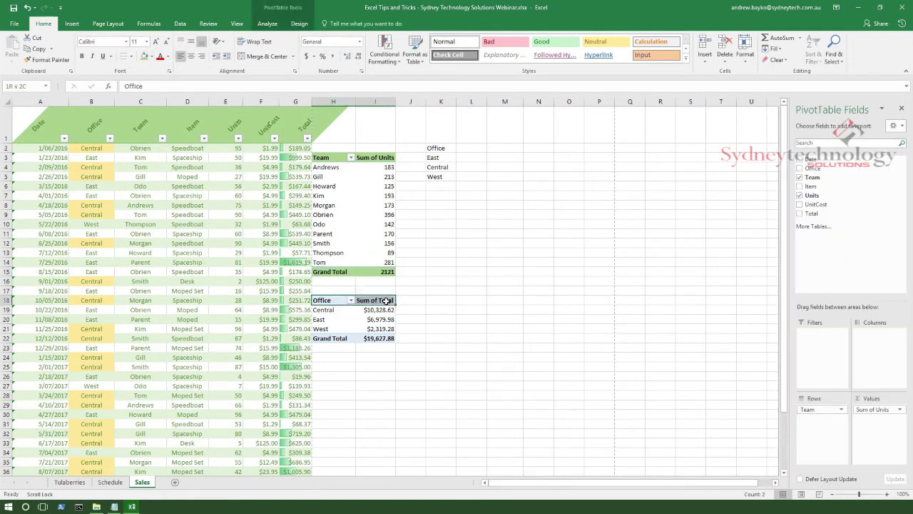
pyautogui.click(146, 56)
pyautogui.moveTo(346, 341); pyautogui.dragTo(378, 338)
pyautogui.click(145, 56)
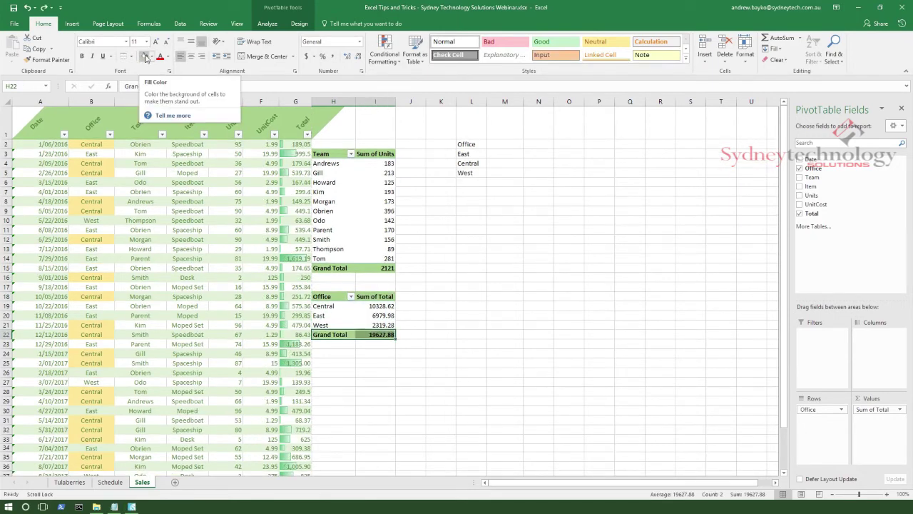
# Apply the four-bar Ratings icon set as conditional formatting to the Team PivotTable's data in H4:I14.
pyautogui.click(440, 325)
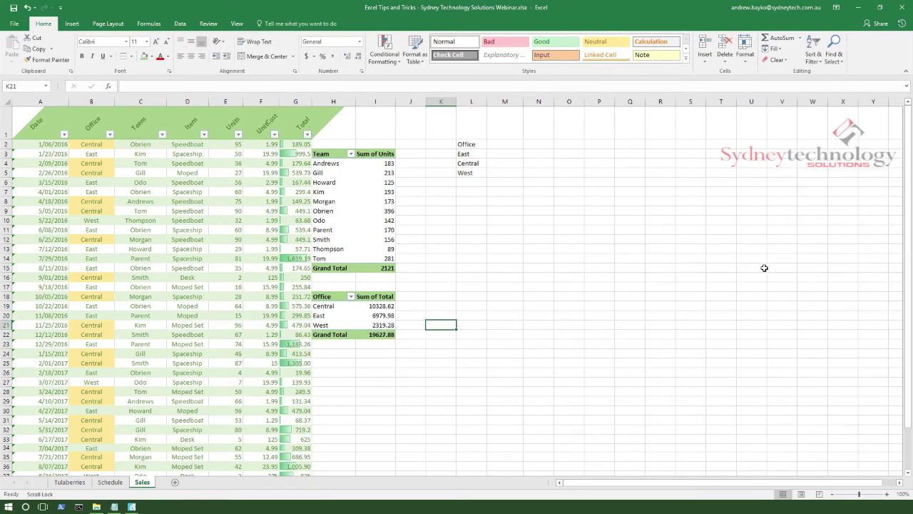
pyautogui.moveTo(328, 163); pyautogui.dragTo(389, 261)
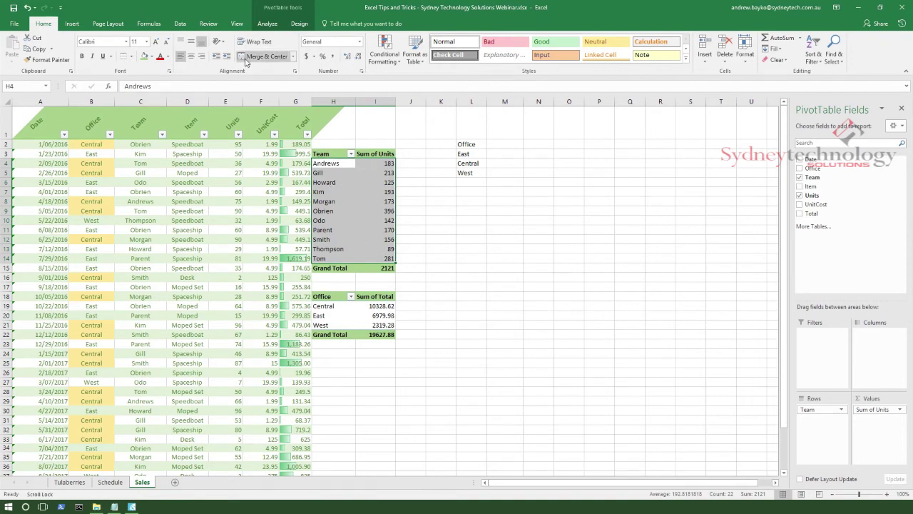
pyautogui.click(394, 64)
pyautogui.moveTo(407, 163)
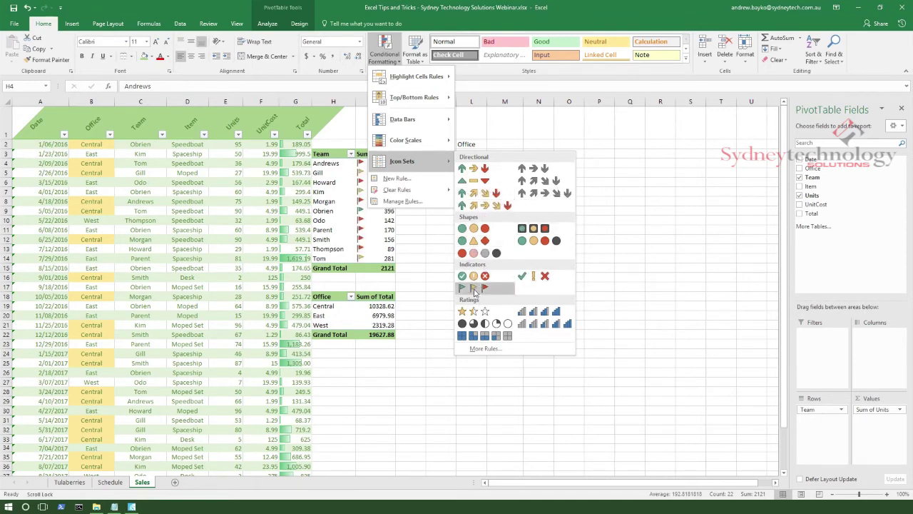
pyautogui.click(549, 314)
pyautogui.click(479, 212)
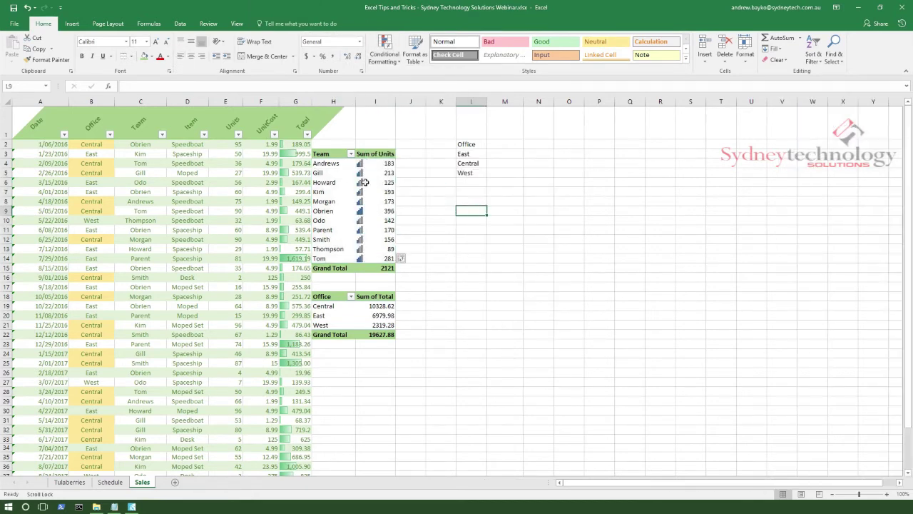
# Apply the green, yellow and red circle traffic-light icon set to the Office PivotTable's data in H19:I21.
pyautogui.click(441, 305)
pyautogui.moveTo(323, 305); pyautogui.dragTo(378, 325)
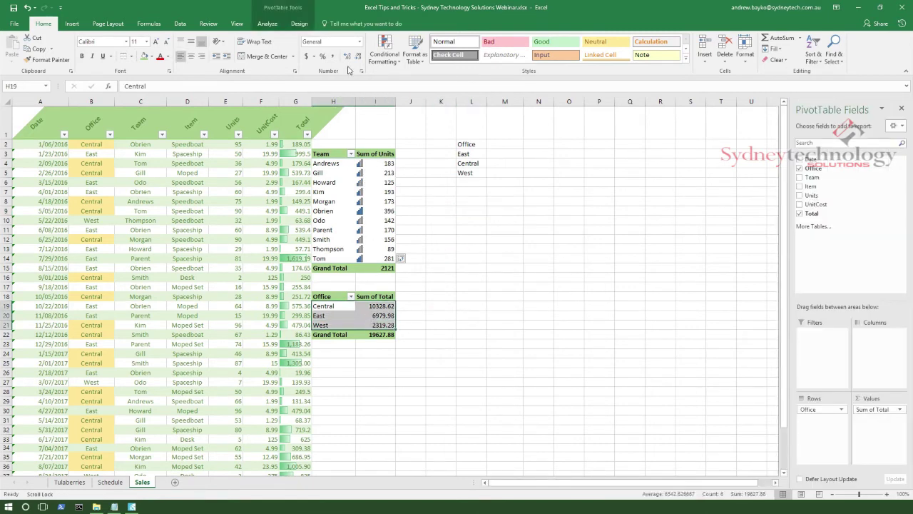
pyautogui.click(384, 64)
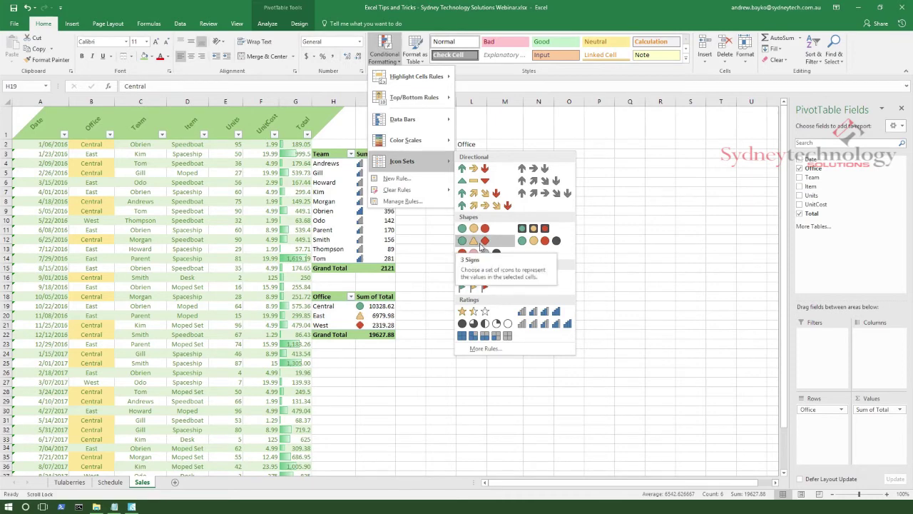
pyautogui.click(485, 230)
pyautogui.click(455, 307)
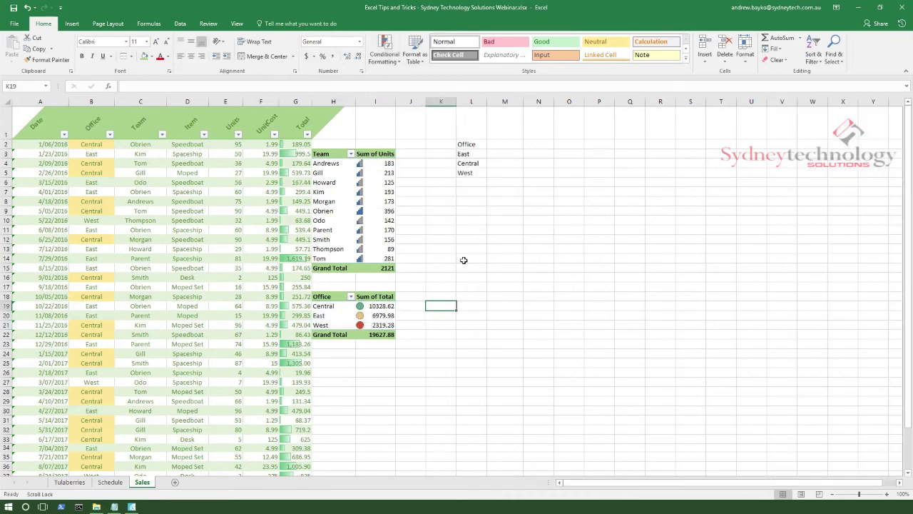
# Insert a blank 2-D clustered column chart and fit it within columns H and I below the Office PivotTable.
pyautogui.click(464, 401)
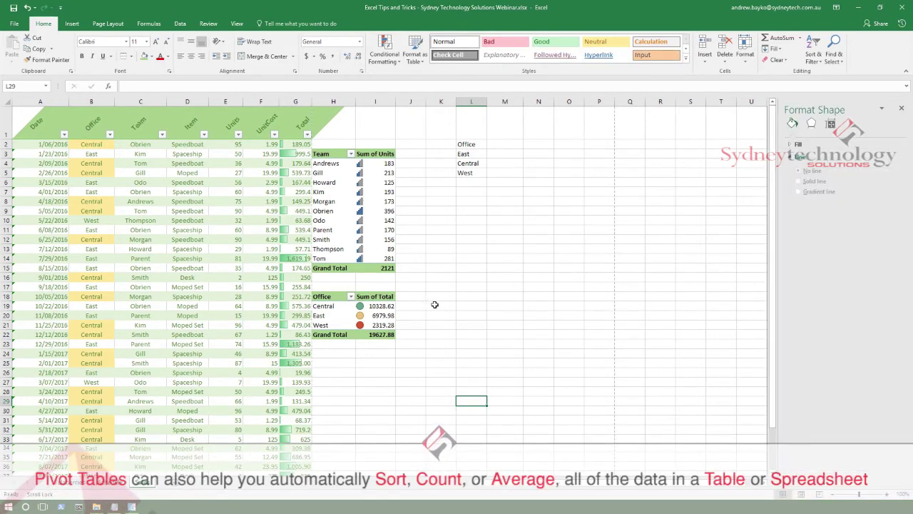
pyautogui.click(340, 376)
pyautogui.click(334, 363)
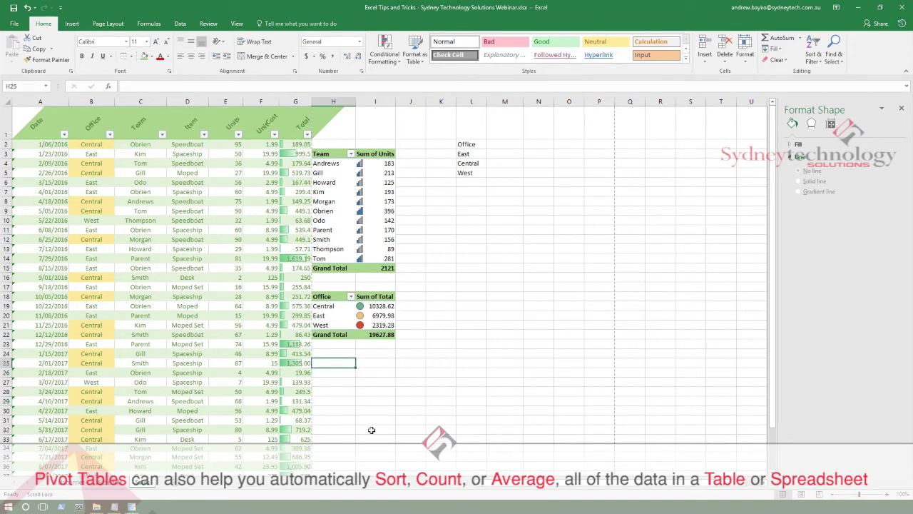
pyautogui.scroll(-1, 343, 355)
pyautogui.scroll(3, 343, 355)
pyautogui.scroll(-1, 322, 338)
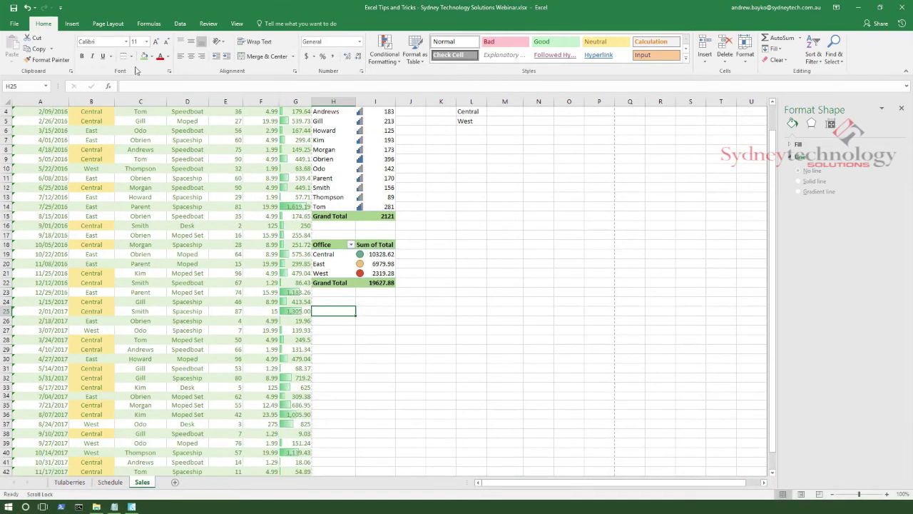
pyautogui.click(73, 24)
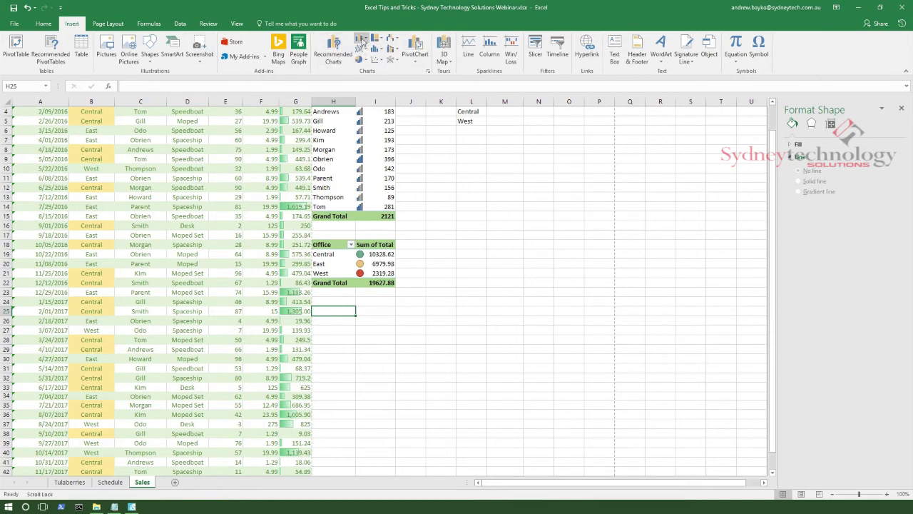
pyautogui.click(362, 39)
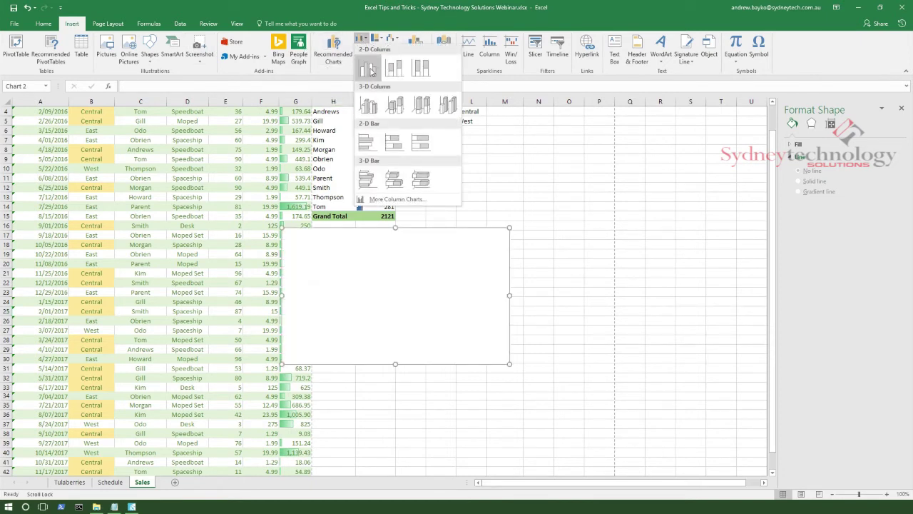
pyautogui.click(370, 69)
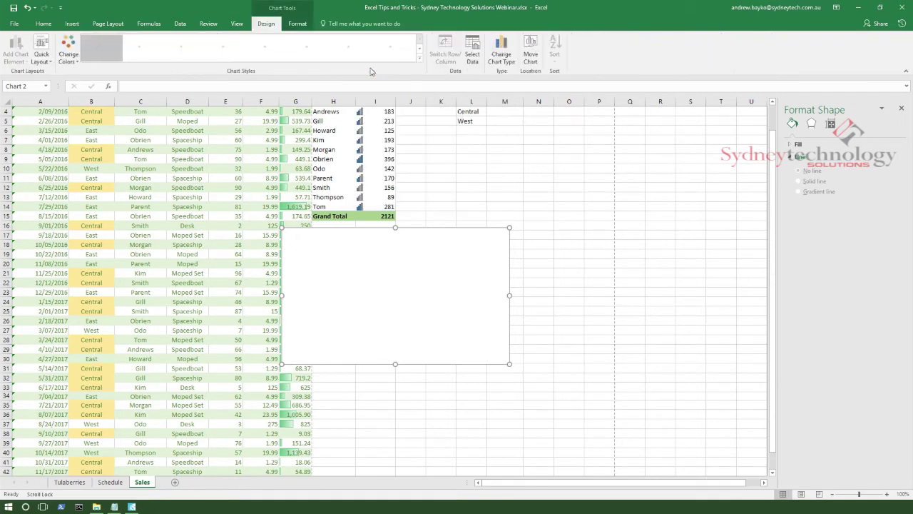
pyautogui.moveTo(286, 237); pyautogui.dragTo(342, 323)
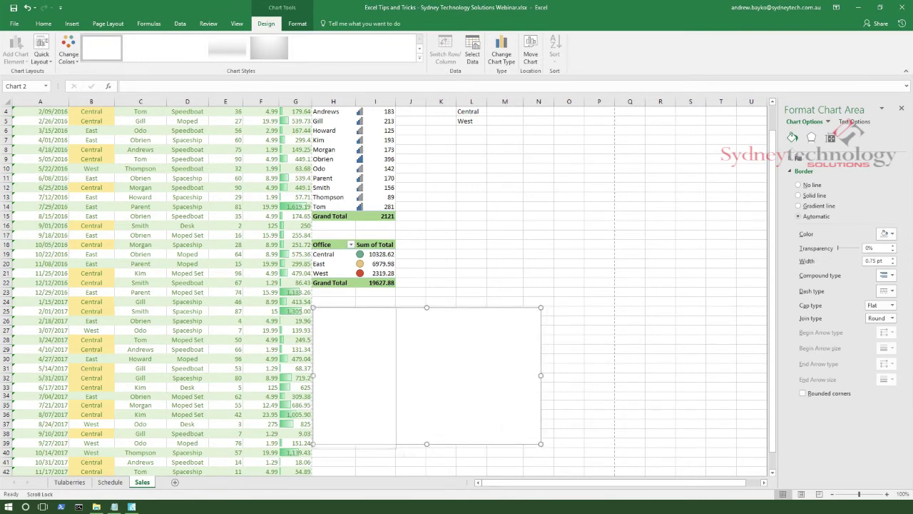
pyautogui.click(521, 424)
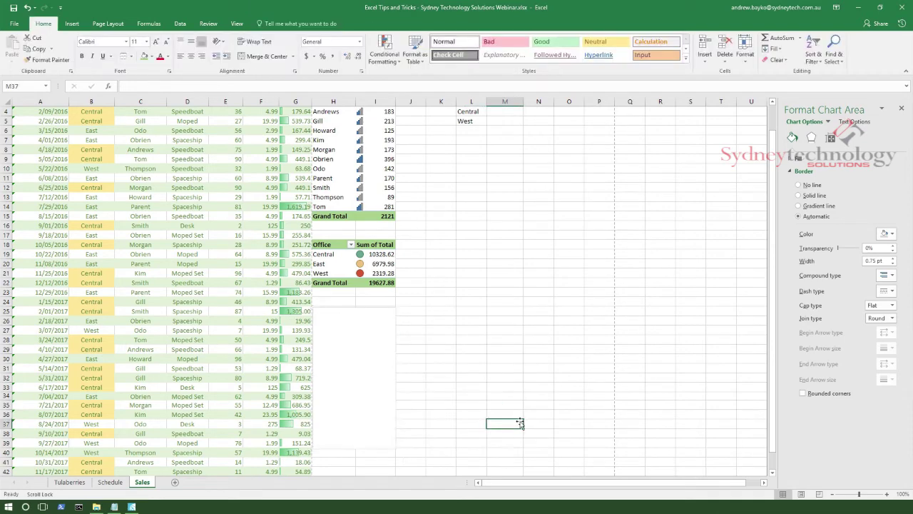
# Set the blank chart's data range to the Date column A and the Total column G of the Sales sheet.
pyautogui.scroll(1, 391, 232)
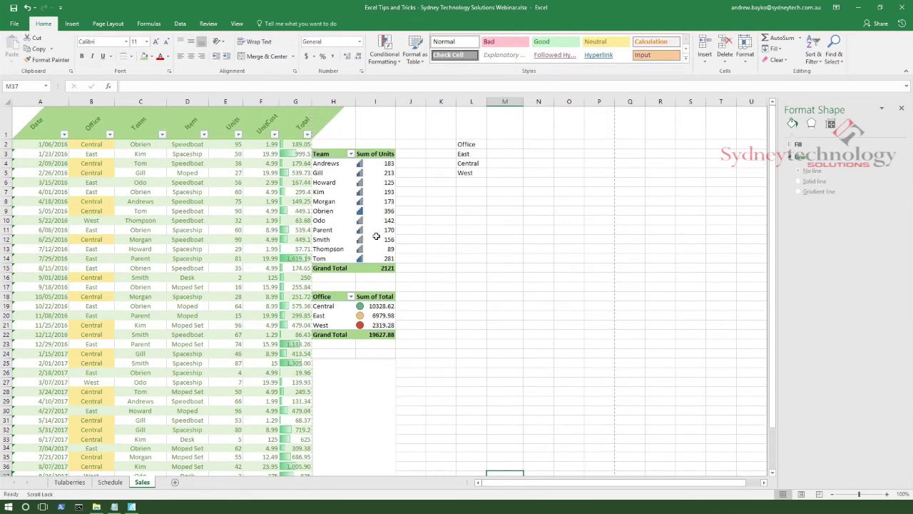
pyautogui.scroll(-2, 390, 292)
pyautogui.click(352, 365)
pyautogui.rightClick(351, 327)
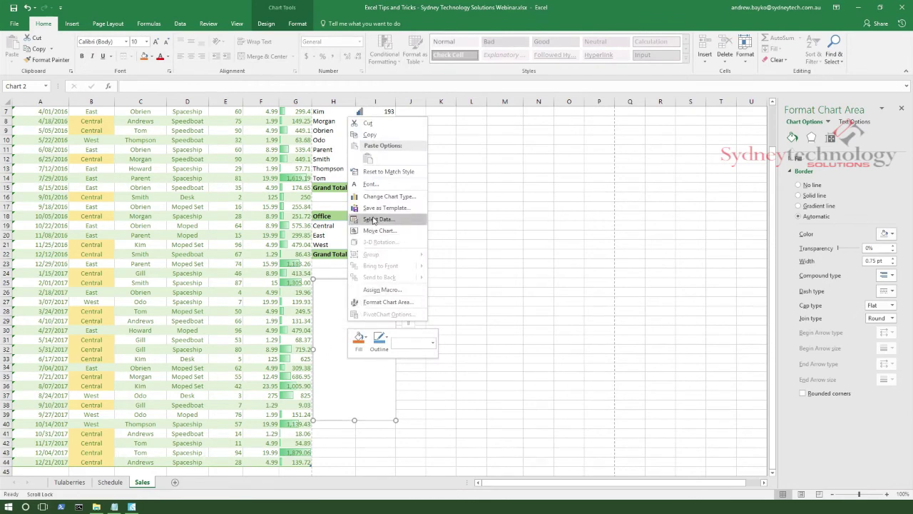
pyautogui.click(374, 220)
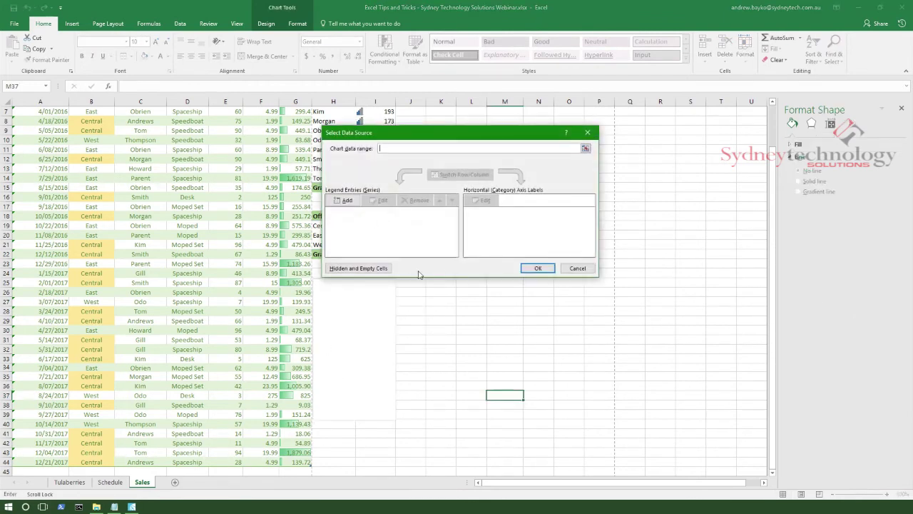
pyautogui.scroll(2, 461, 328)
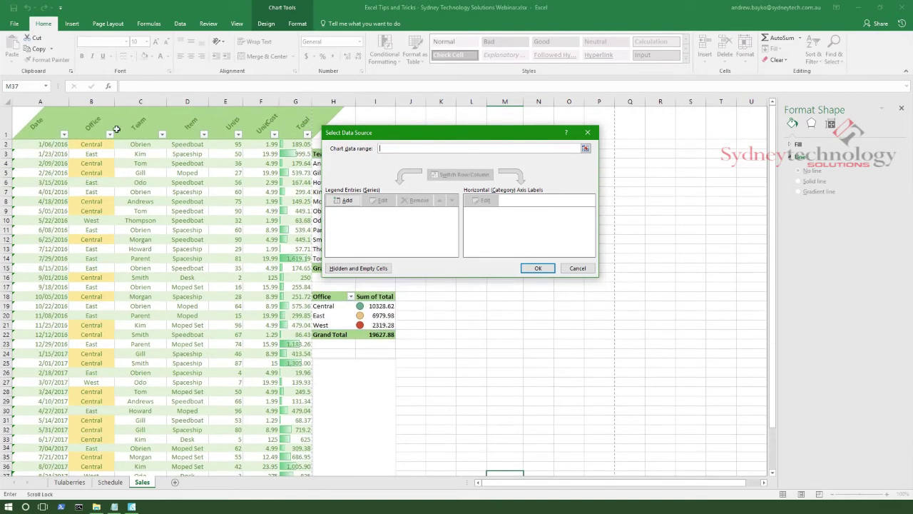
pyautogui.click(45, 108)
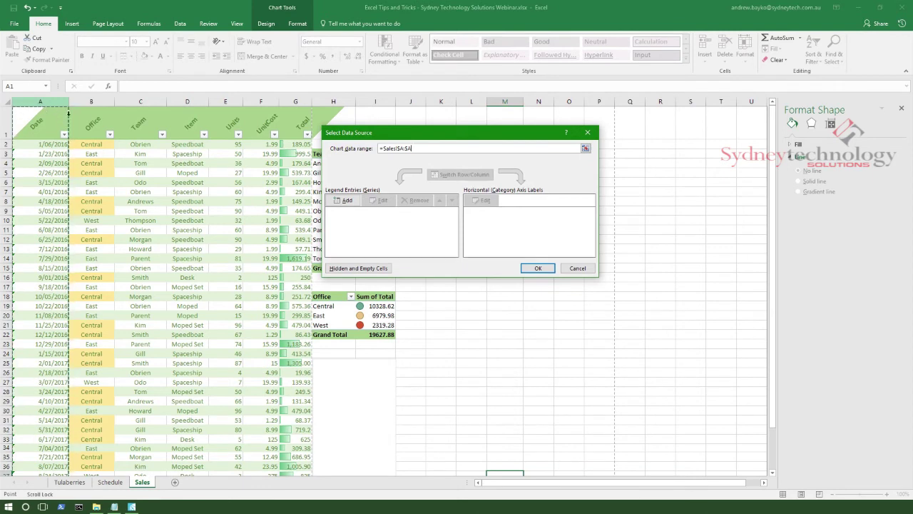
pyautogui.keyDown('ctrl'); pyautogui.click(298, 111); pyautogui.keyUp('ctrl')
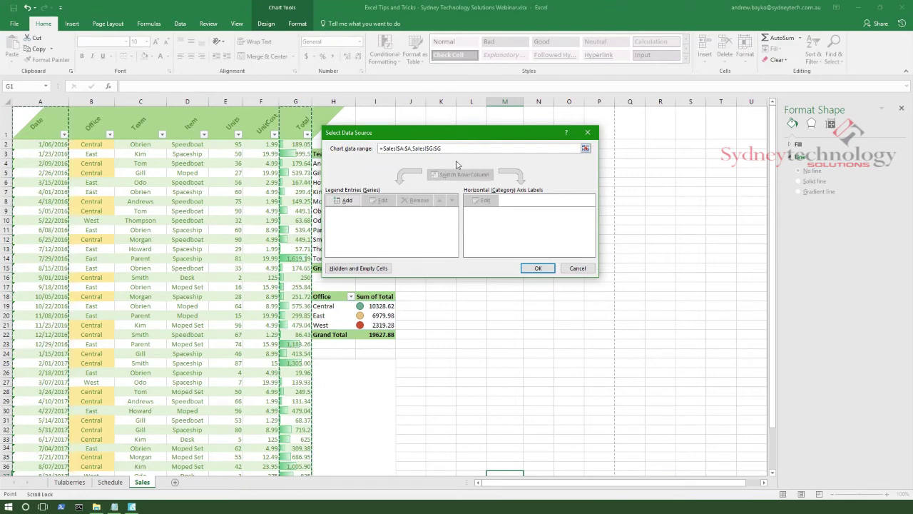
pyautogui.click(538, 269)
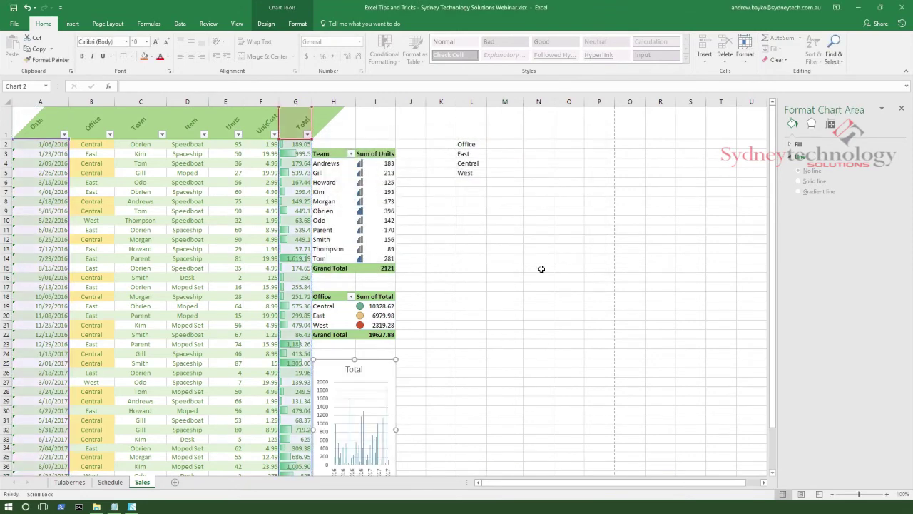
pyautogui.scroll(-3, 539, 269)
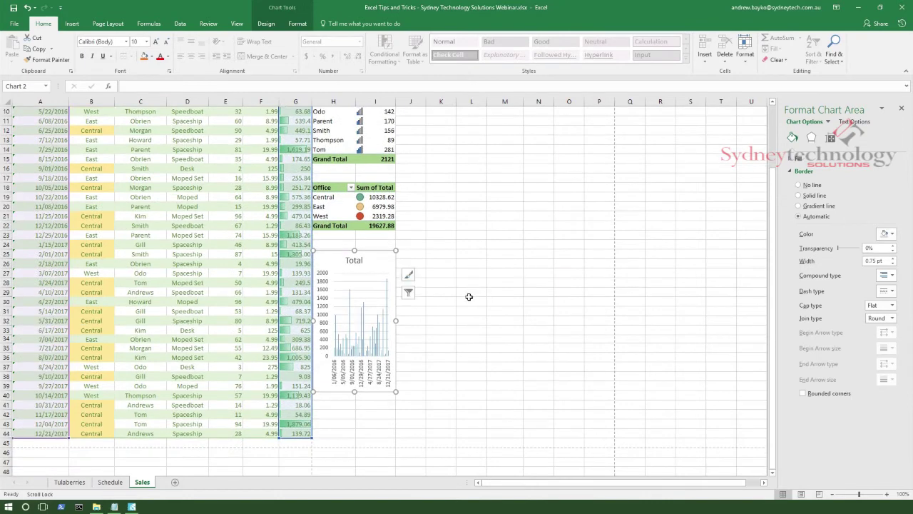
pyautogui.click(468, 292)
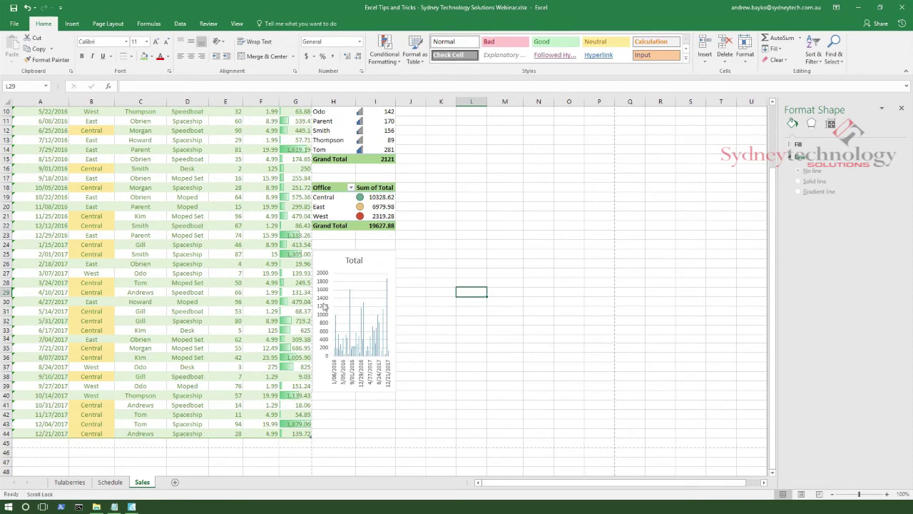
# Give the column chart's chart area a gradient fill.
pyautogui.click(354, 264)
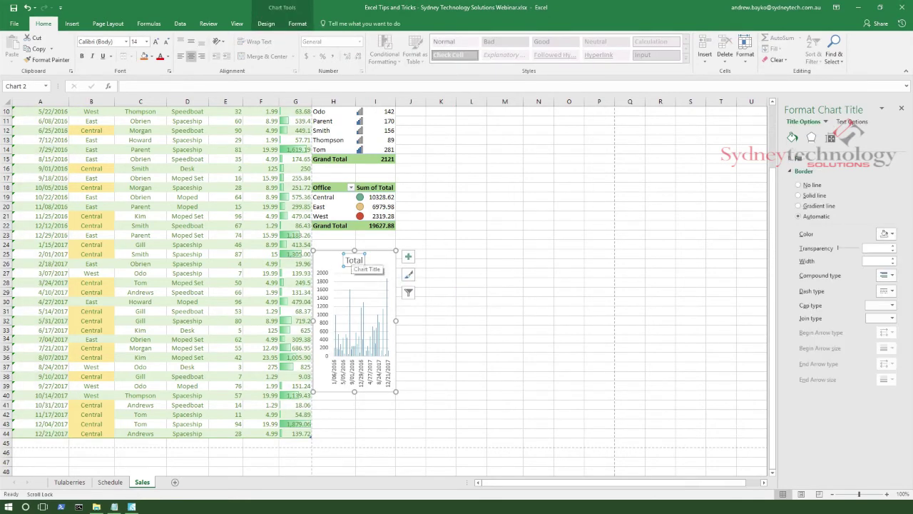
pyautogui.click(326, 266)
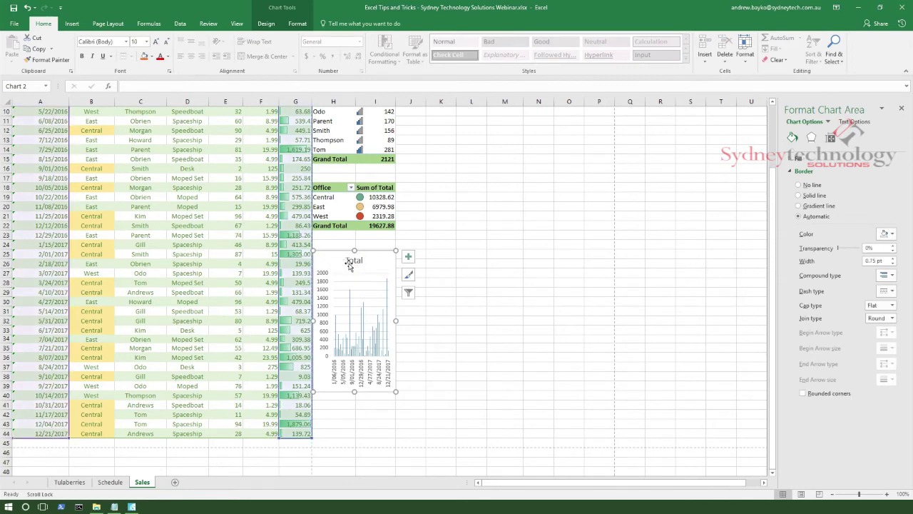
pyautogui.click(505, 344)
pyautogui.click(333, 262)
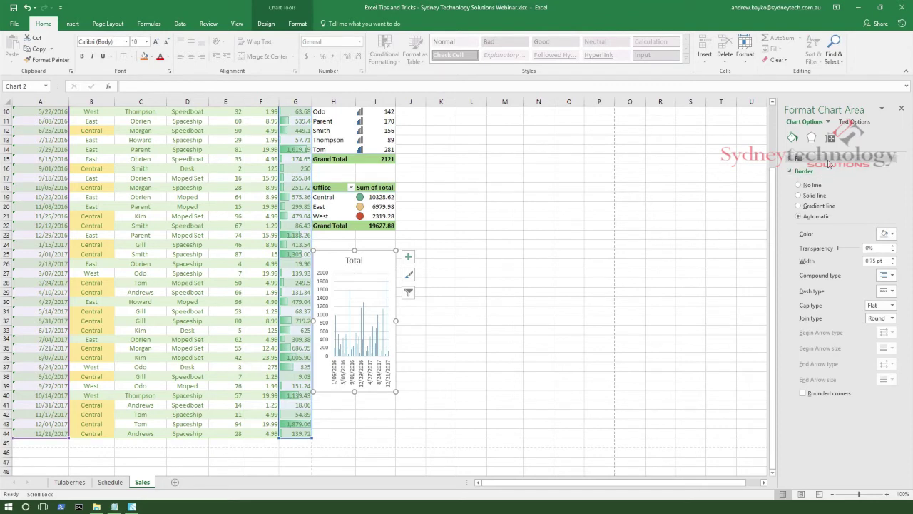
pyautogui.click(797, 159)
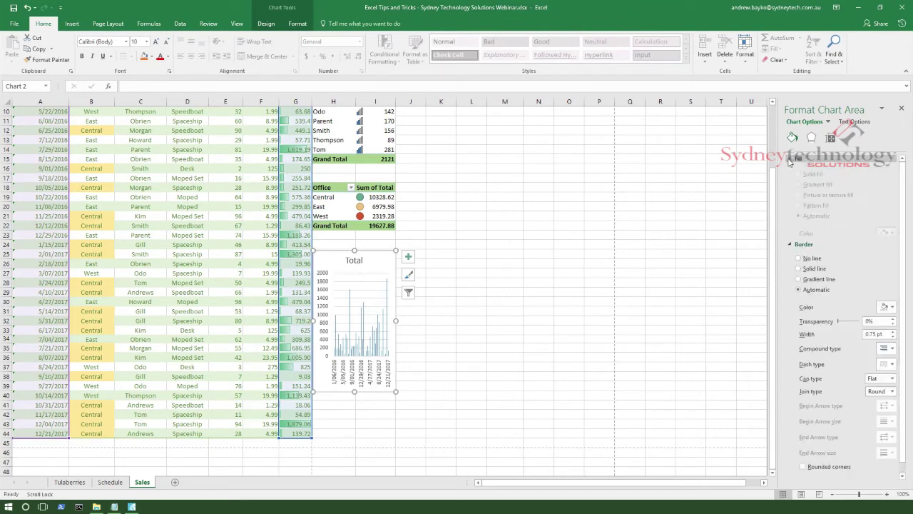
pyautogui.scroll(1, 605, 207)
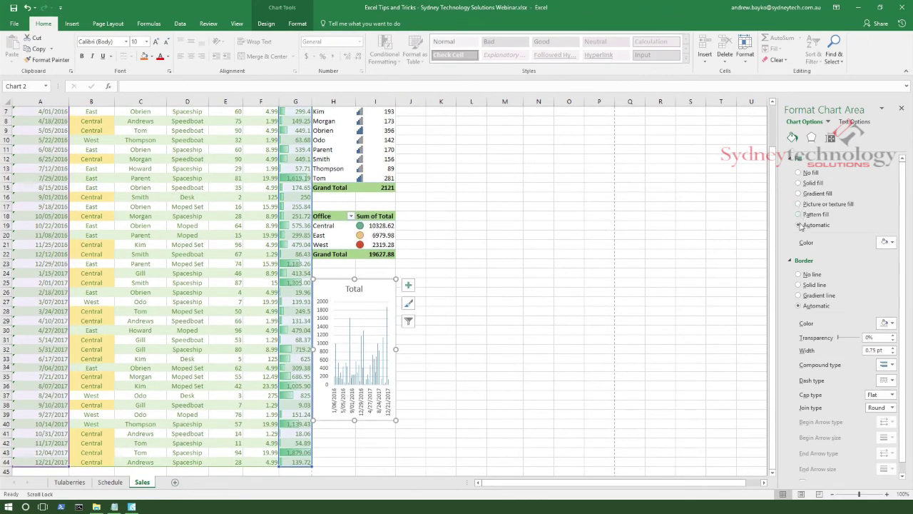
pyautogui.click(799, 194)
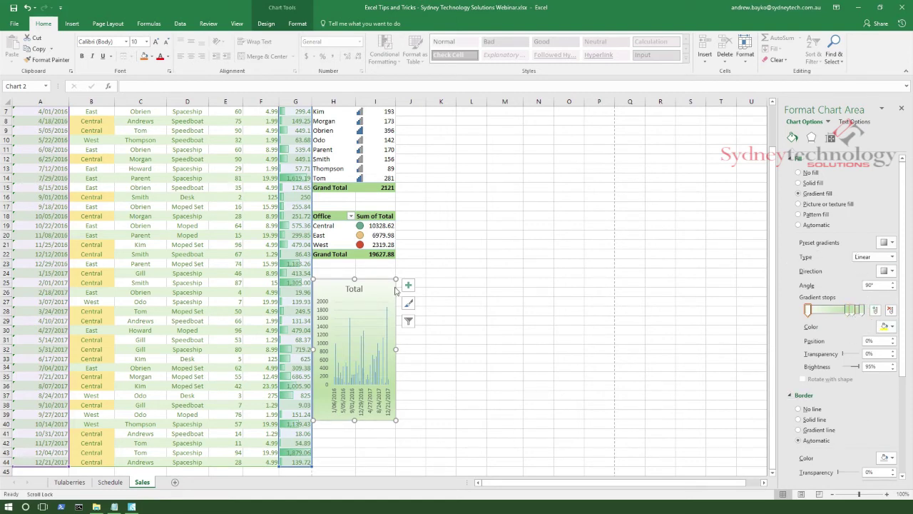
# Change the column chart's title to Sales by Date.
pyautogui.click(359, 293)
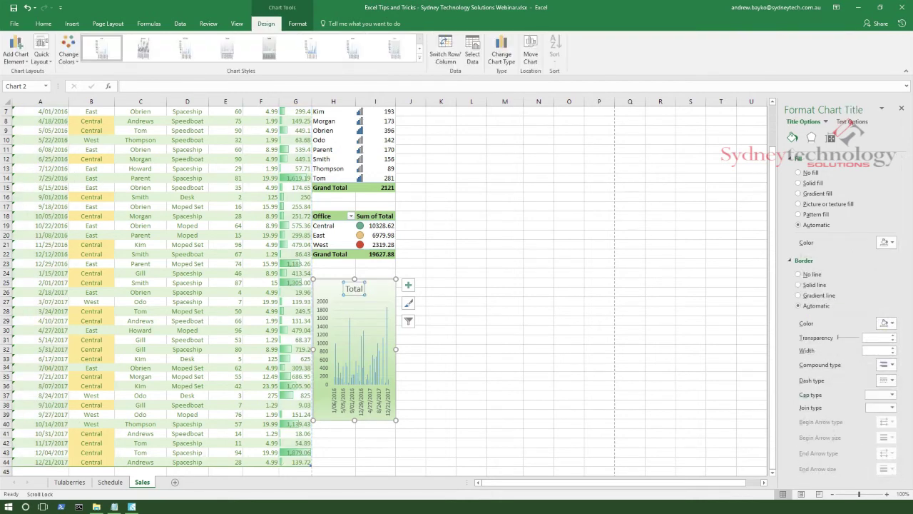
pyautogui.doubleClick(355, 289)
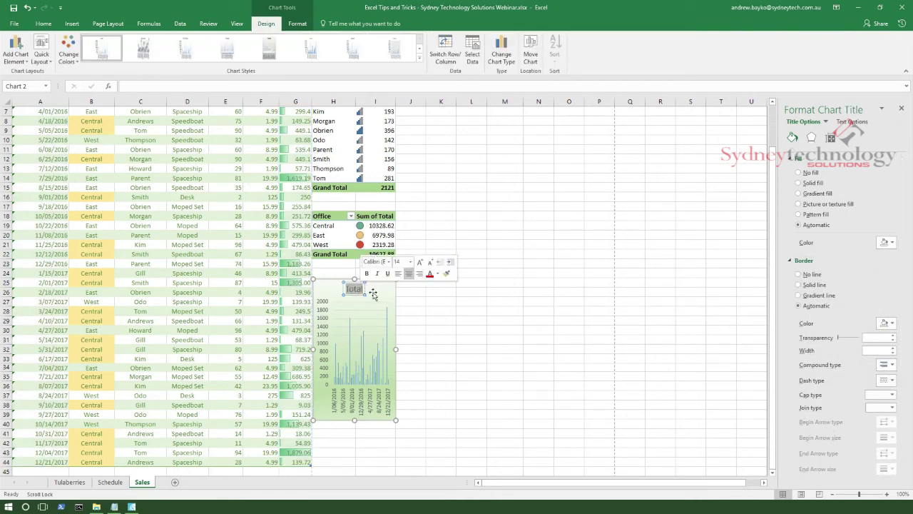
pyautogui.write('Sales by Date')
pyautogui.click(490, 376)
pyautogui.scroll(2, 490, 350)
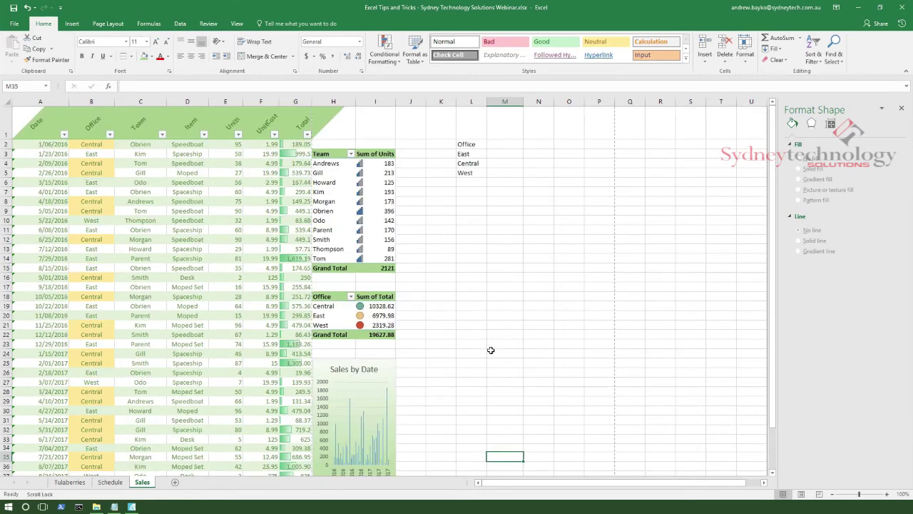
# Give the Sales by Date chart's chart area a solid border in Black, Text 1.
pyautogui.click(372, 371)
pyautogui.click(382, 379)
pyautogui.scroll(-2, 792, 339)
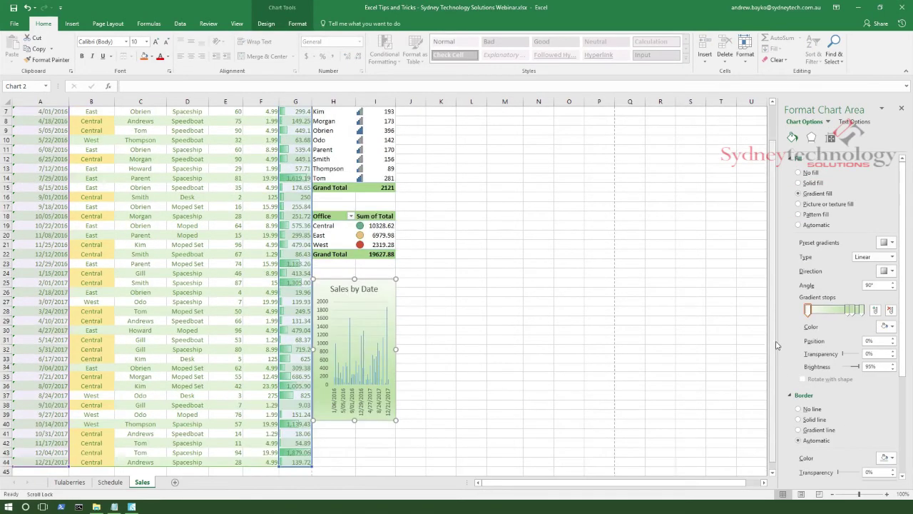
pyautogui.scroll(-3, 821, 410)
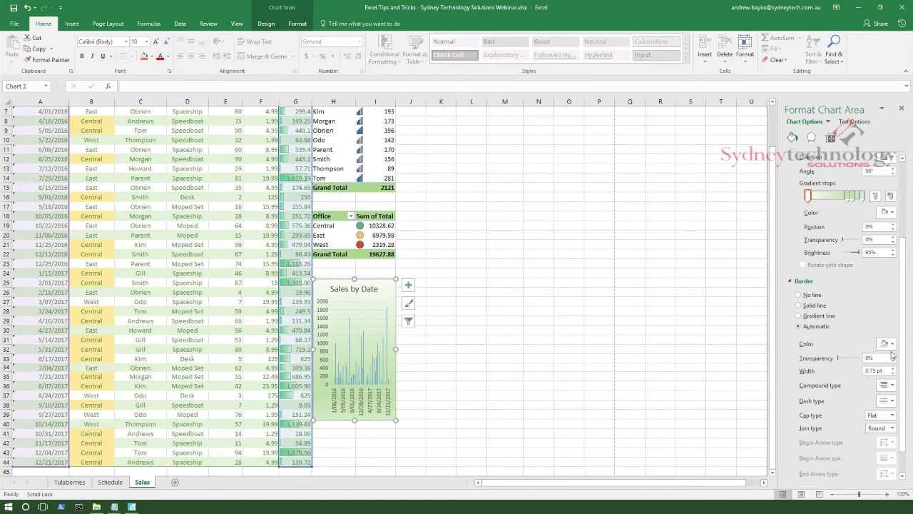
pyautogui.click(887, 343)
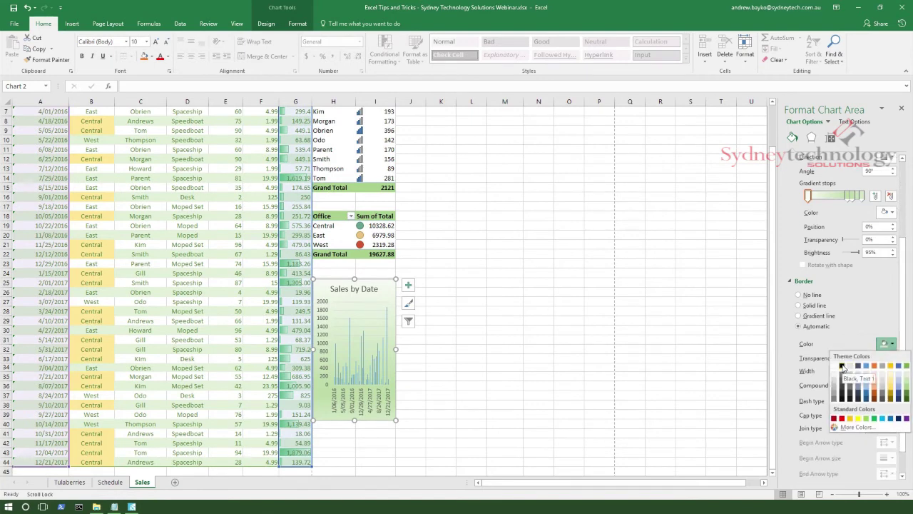
pyautogui.click(843, 366)
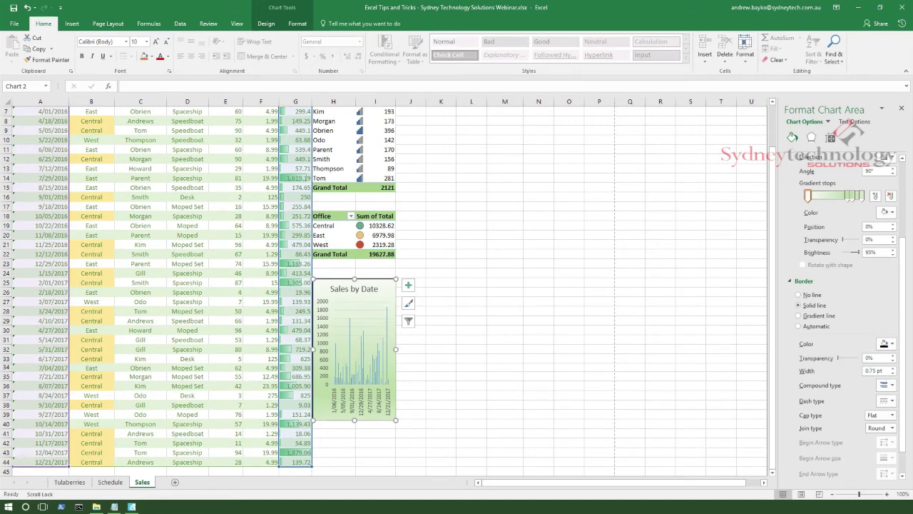
pyautogui.click(892, 356)
pyautogui.click(893, 356)
pyautogui.click(537, 333)
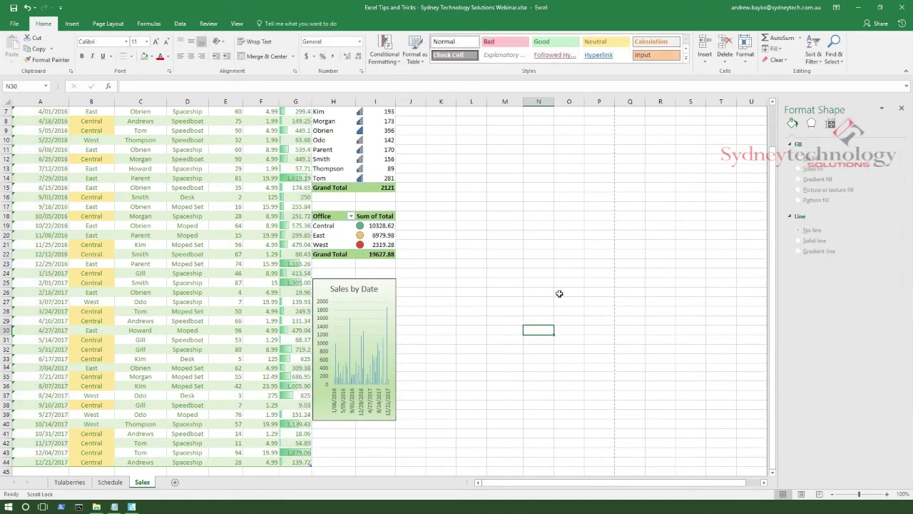
pyautogui.scroll(-4, 560, 296)
pyautogui.scroll(6, 530, 306)
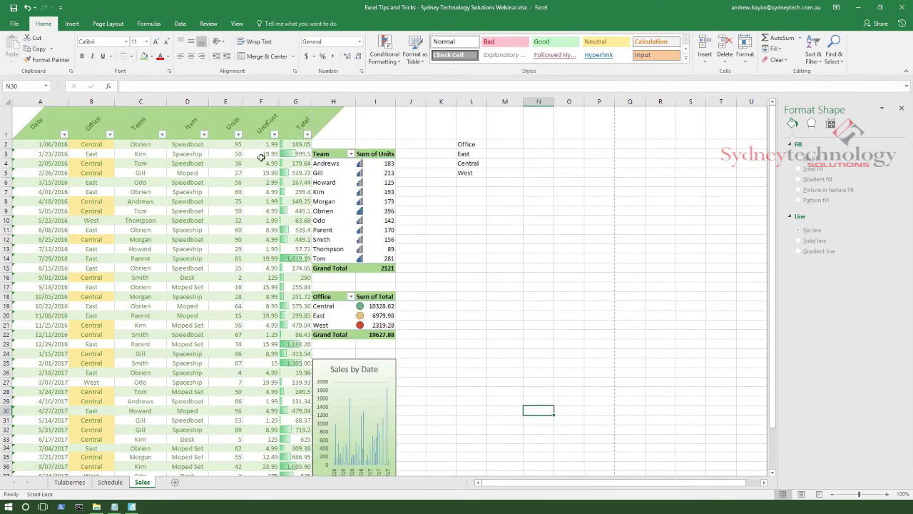
pyautogui.click(45, 128)
pyautogui.scroll(-1, 518, 281)
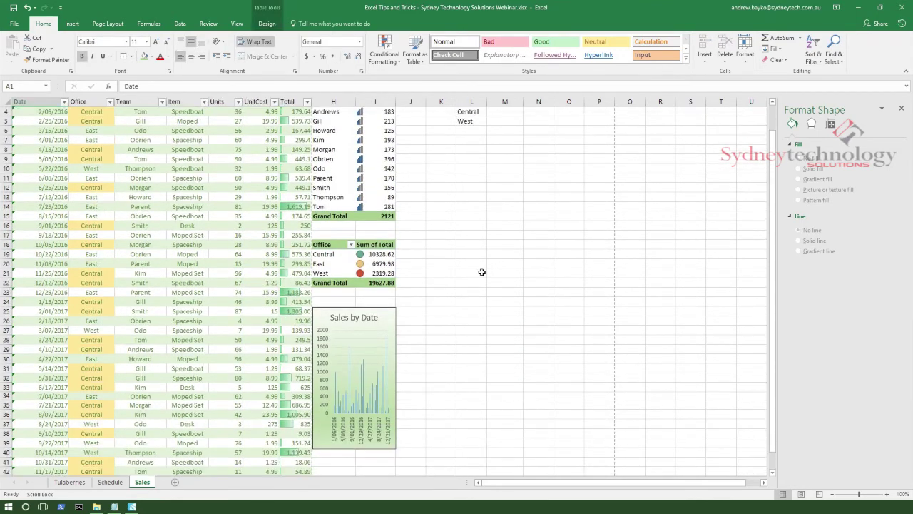
pyautogui.scroll(1, 332, 192)
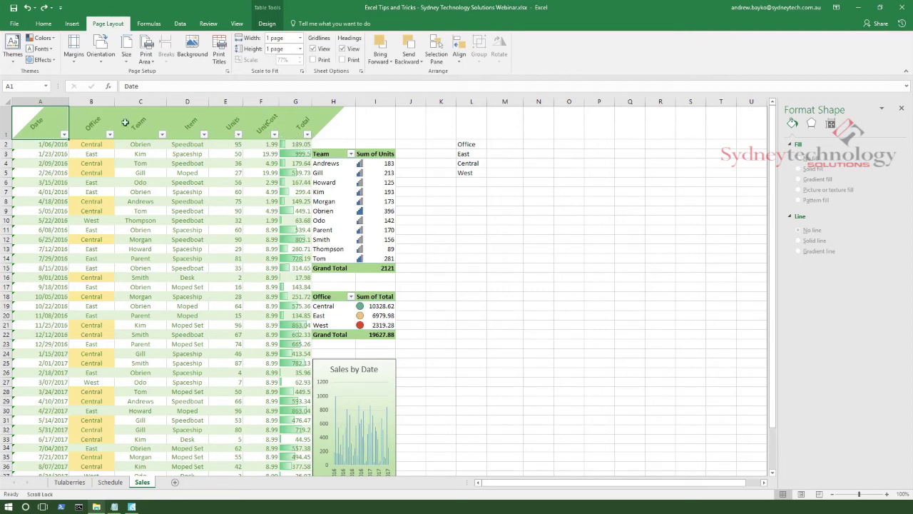
# Insert seven blank rows above the header row of the Sales table.
pyautogui.rightClick(21, 131)
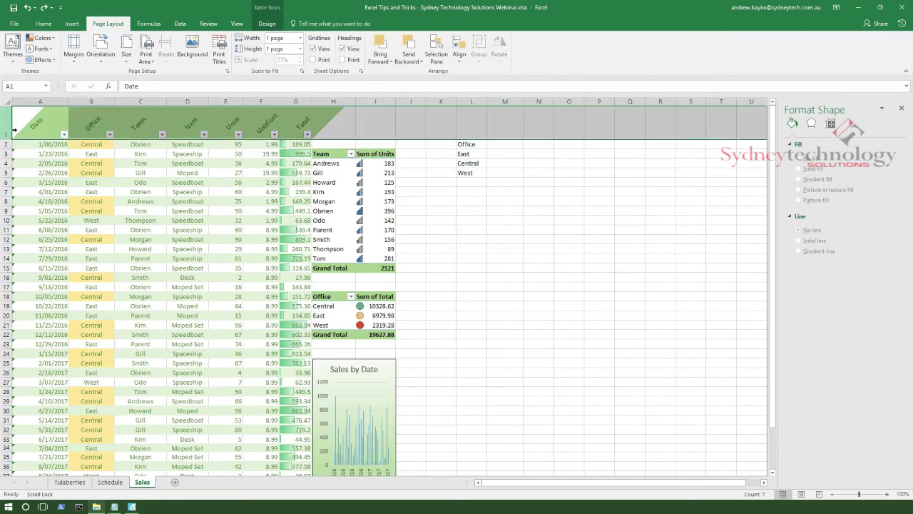
pyautogui.press('Escape')
pyautogui.press('F4')
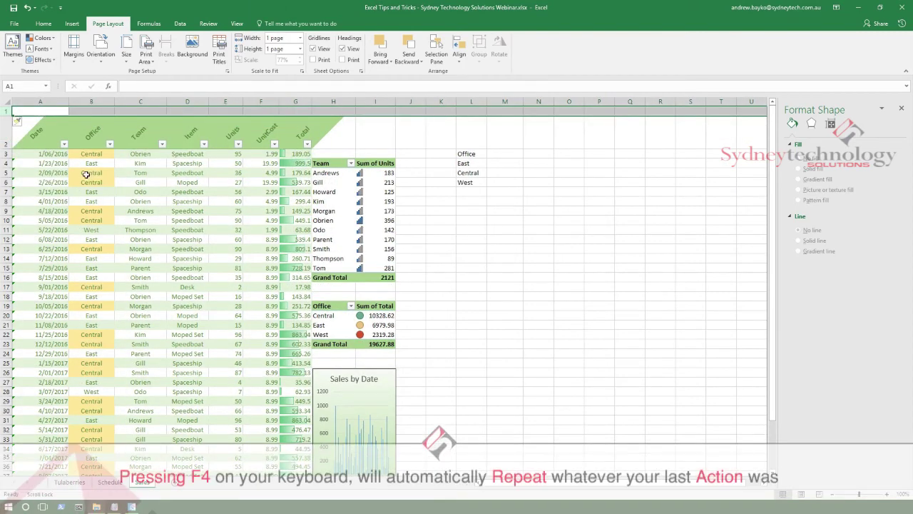
pyautogui.press('F4')
pyautogui.press('F4')
pyautogui.press('F4')
pyautogui.press('F4')
pyautogui.press('F4')
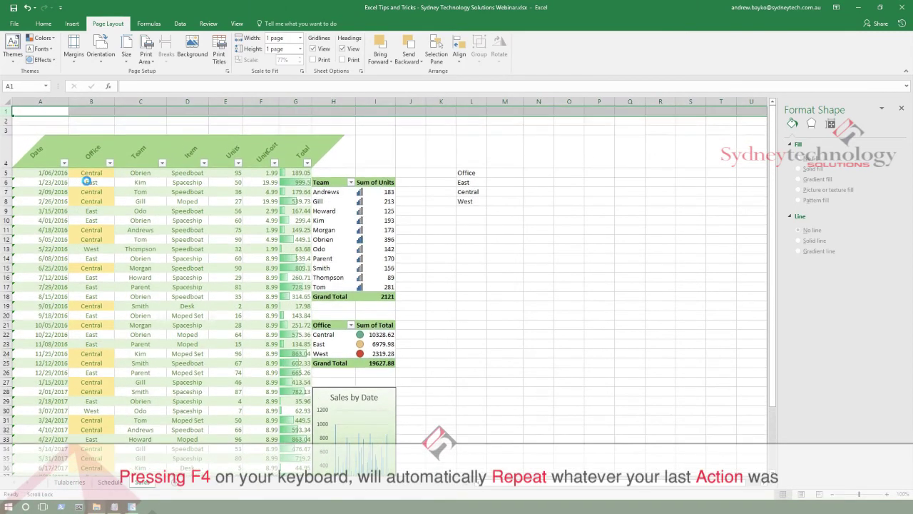
pyautogui.press('F4')
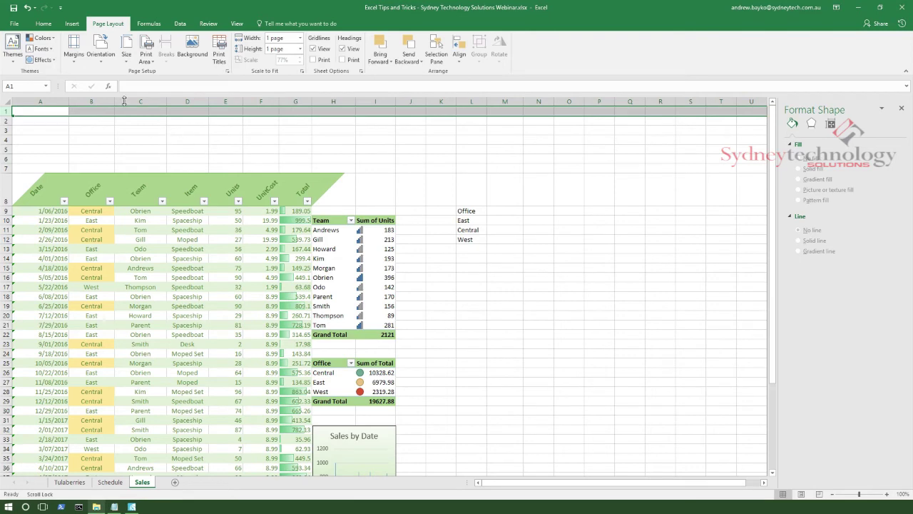
# Insert the picture logo.jpg and place it in the blank rows above the table, across columns E to I.
pyautogui.click(72, 24)
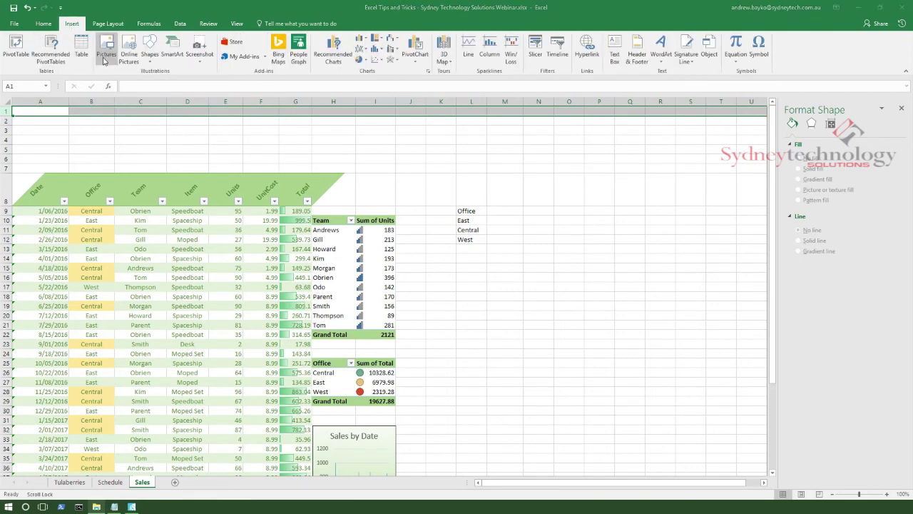
pyautogui.click(105, 59)
pyautogui.click(449, 125)
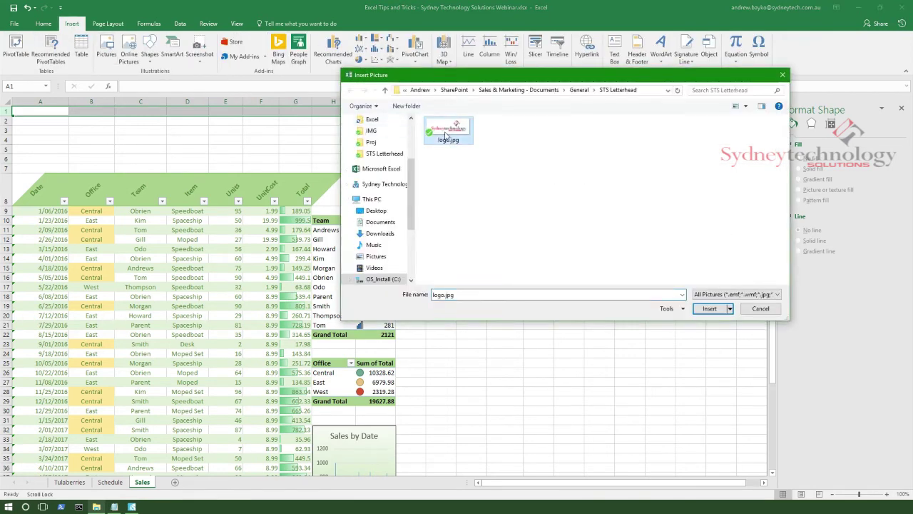
pyautogui.doubleClick(446, 133)
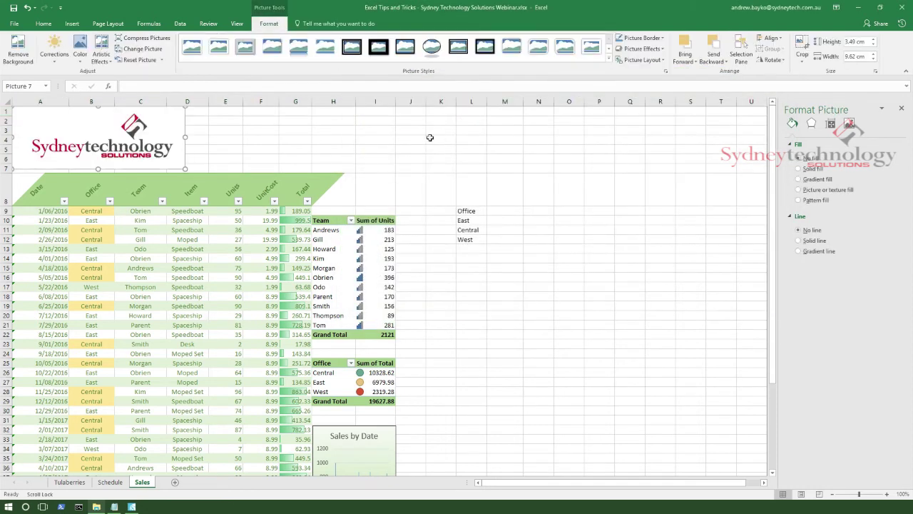
pyautogui.moveTo(107, 143); pyautogui.dragTo(313, 140)
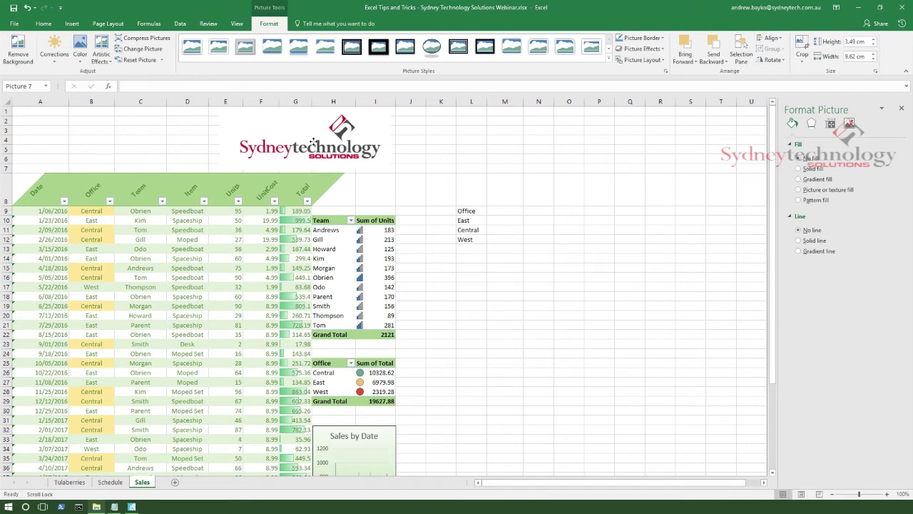
pyautogui.click(438, 148)
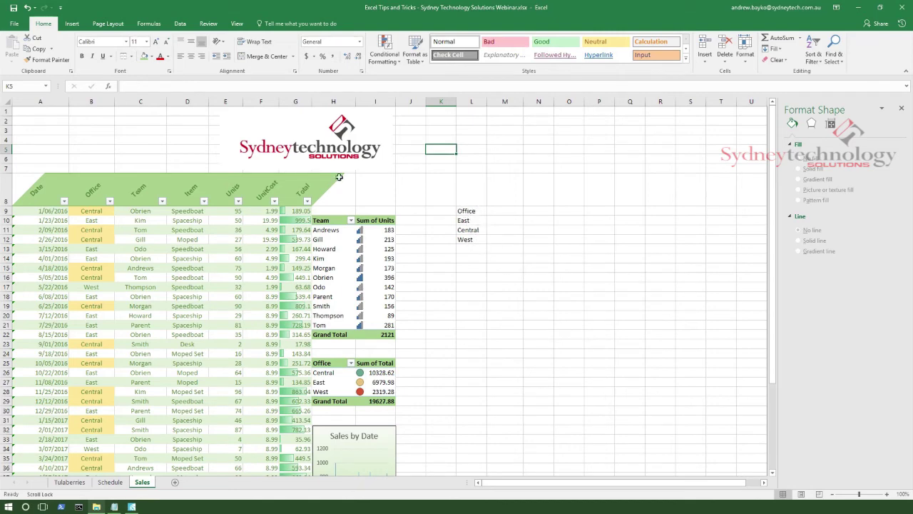
# Set the print area to A1:I51, covering the logo, Sales table, PivotTables and chart.
pyautogui.moveTo(31, 113); pyautogui.dragTo(396, 472)
pyautogui.moveTo(396, 464); pyautogui.dragTo(371, 466)
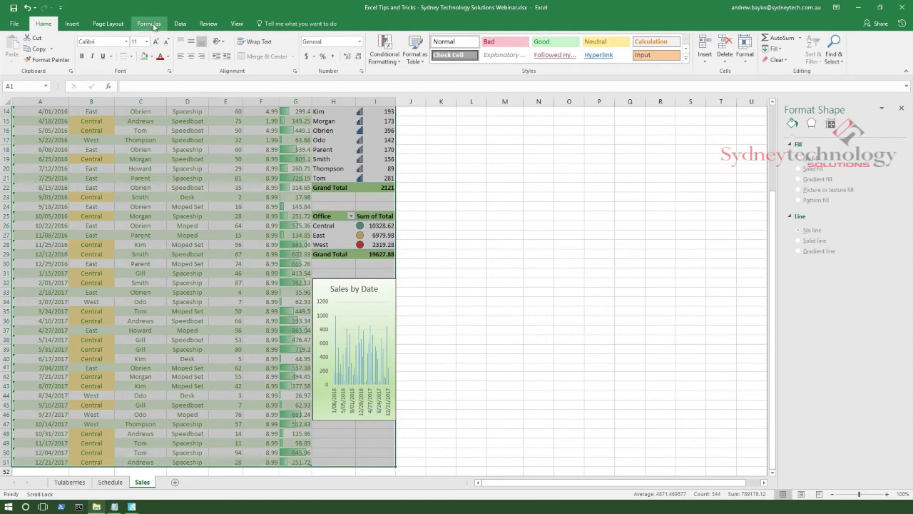
pyautogui.click(108, 23)
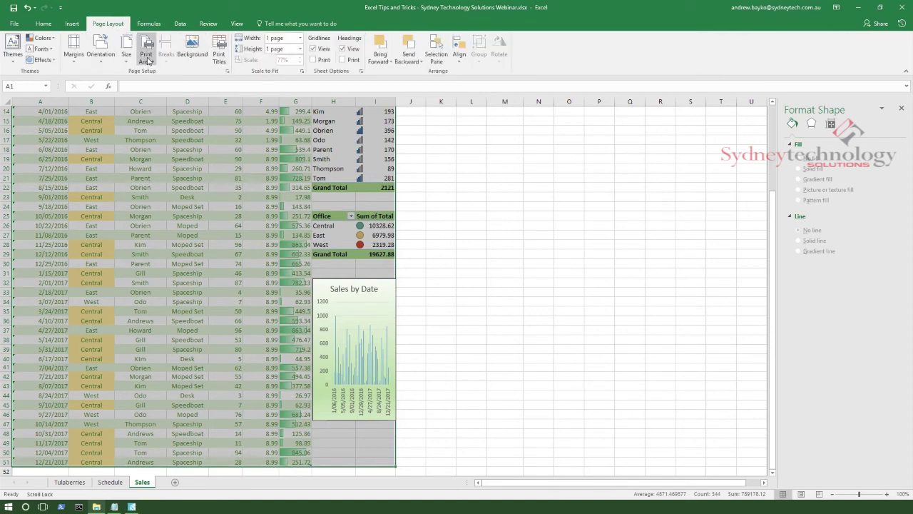
pyautogui.click(149, 63)
pyautogui.click(158, 72)
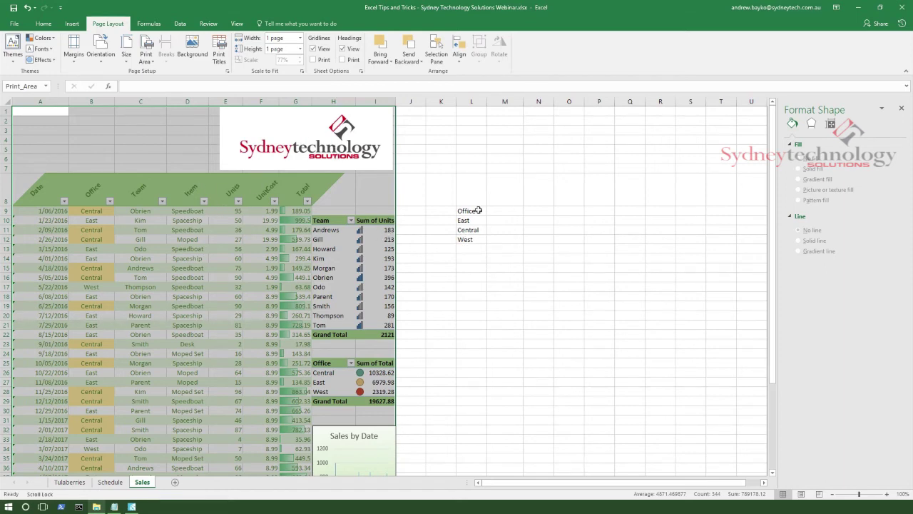
# Open the print preview of the Sales sheet to check the page layout.
pyautogui.click(456, 307)
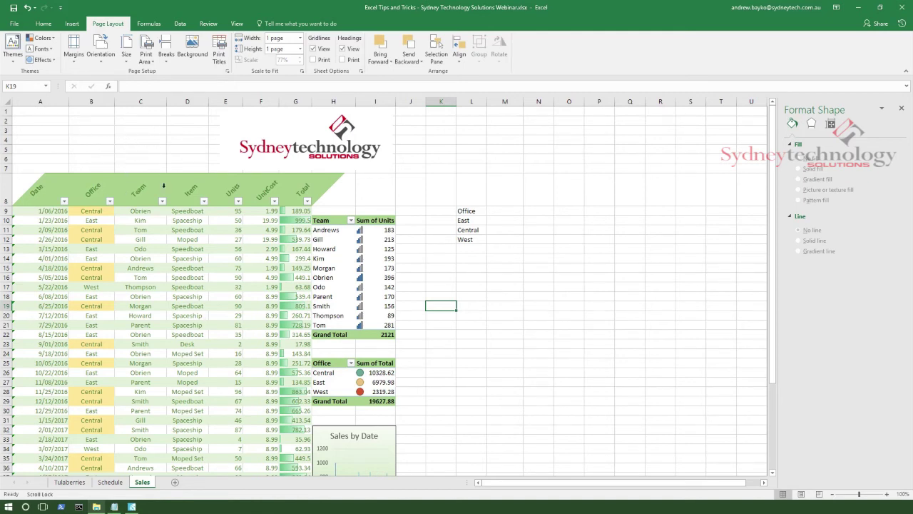
pyautogui.click(132, 151)
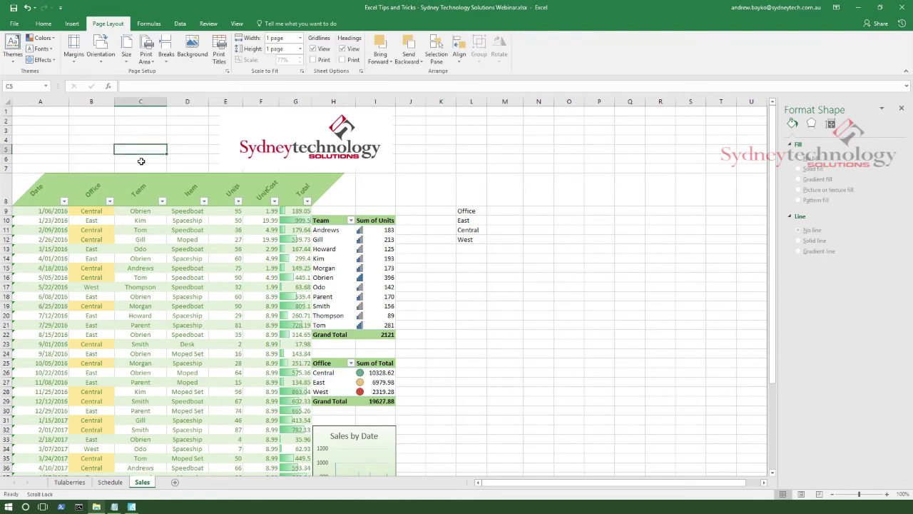
pyautogui.hotkey('ctrl', 'p')
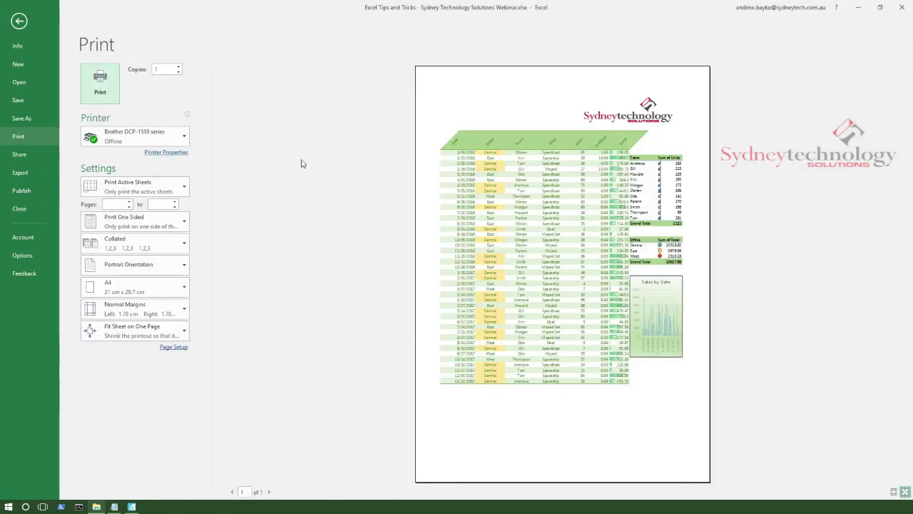